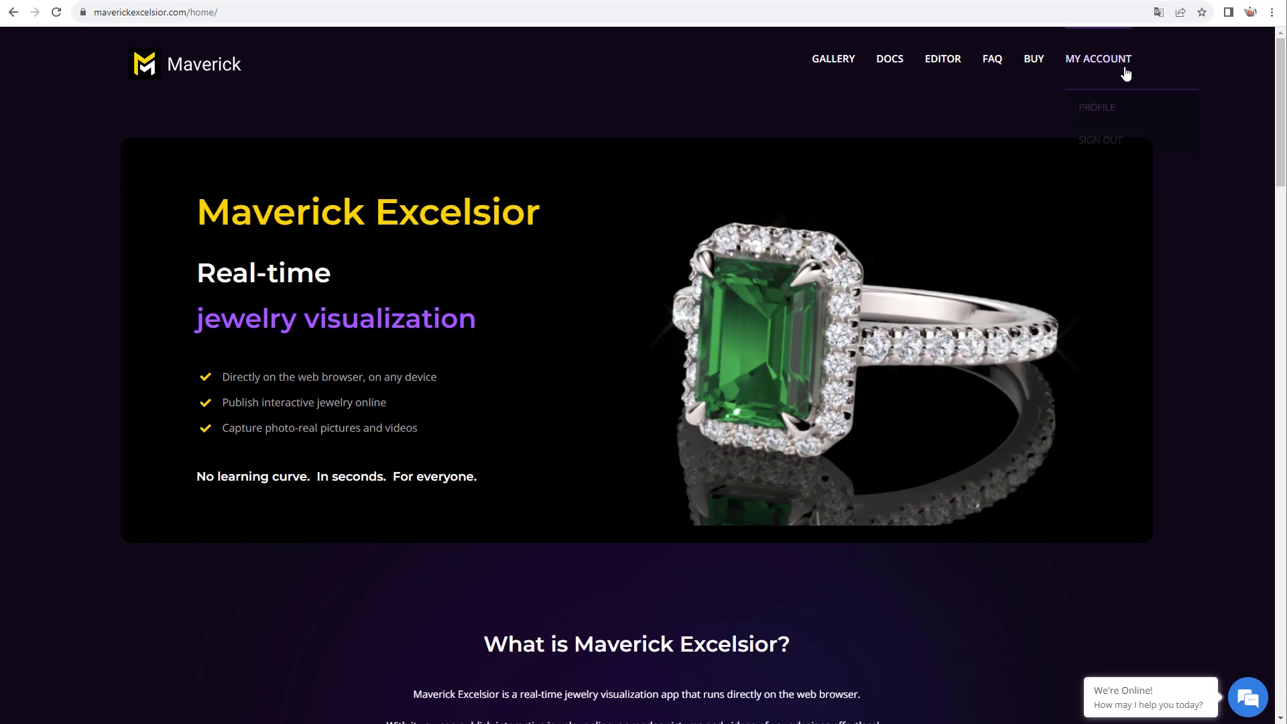
# Open the web editor and load the ring model maverickexcelsior-showcase_13.3dm
pyautogui.click(940, 63)
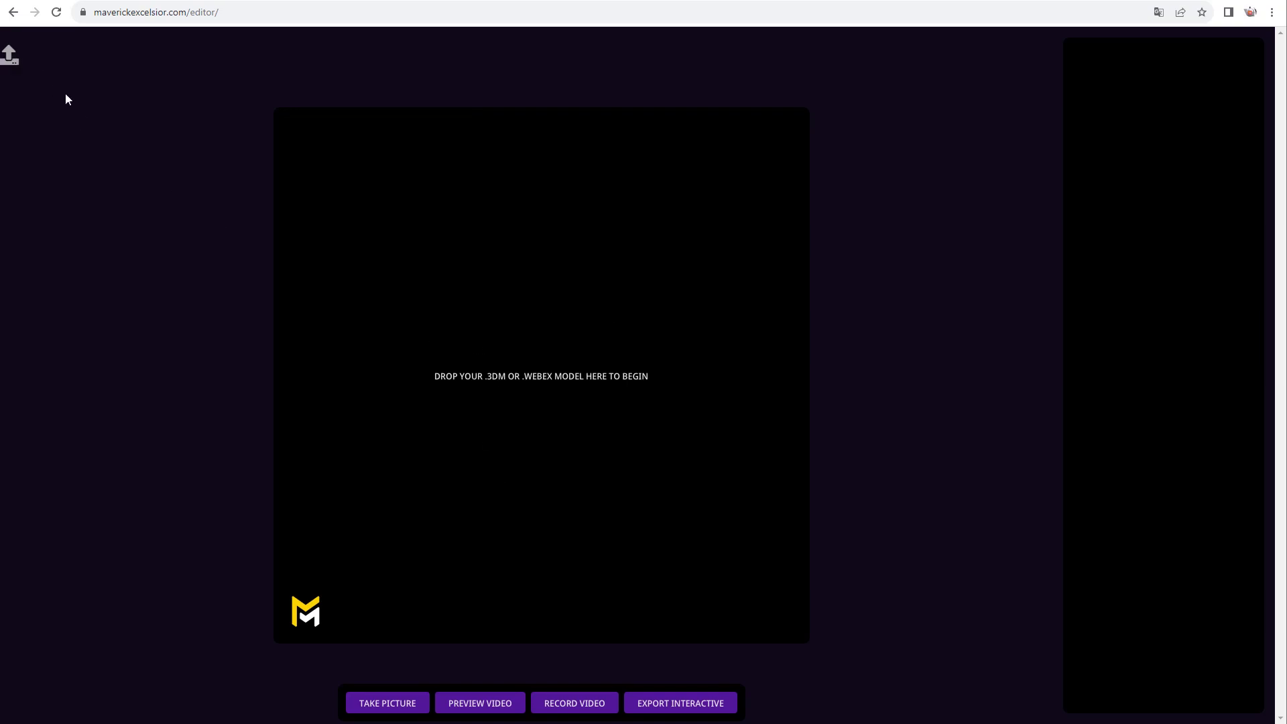
pyautogui.click(410, 346)
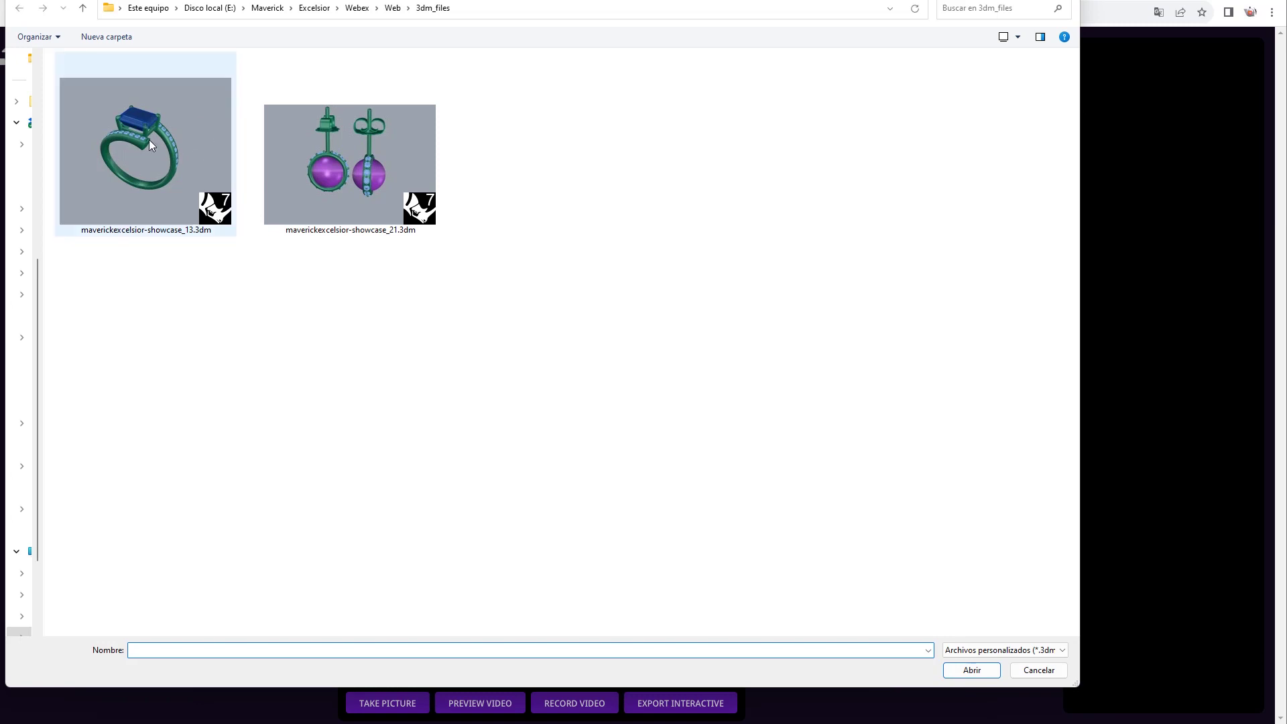
pyautogui.doubleClick(131, 147)
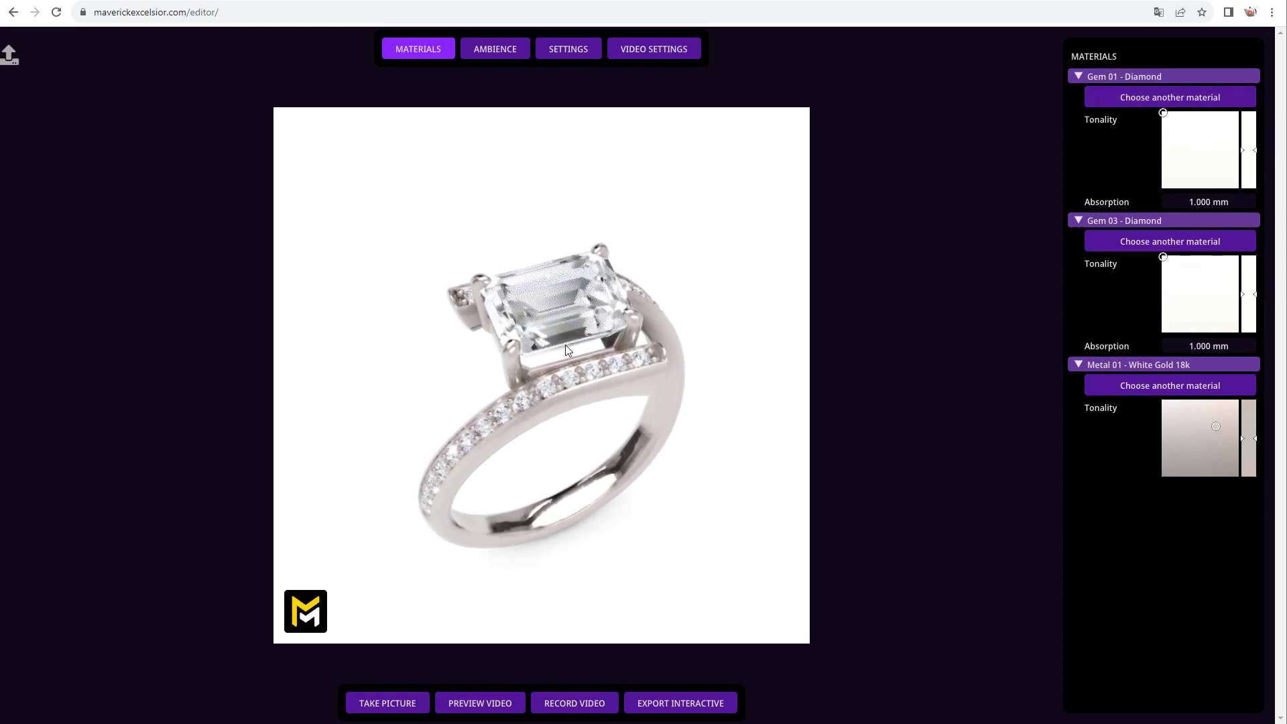
# Change the material of the large center stone, Gem 01, to Ruby Madagascar
pyautogui.click(1151, 96)
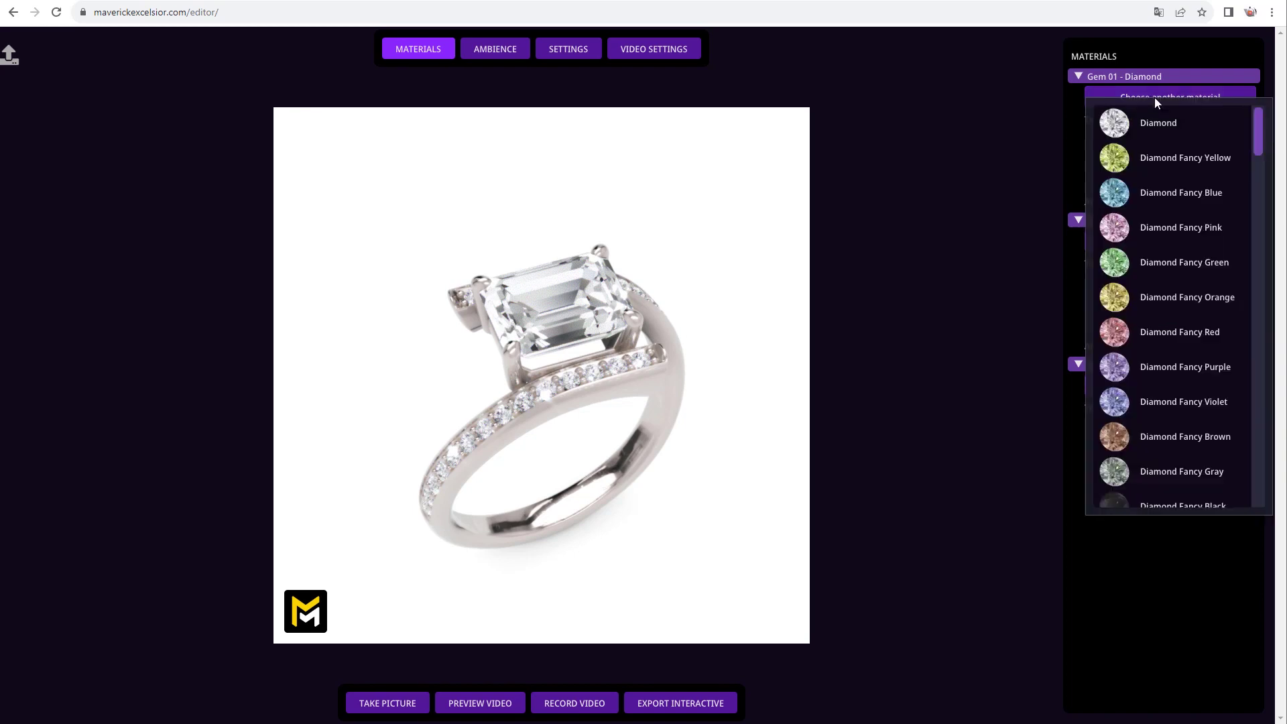
pyautogui.scroll(-2, 1155, 168)
pyautogui.scroll(-4, 1155, 170)
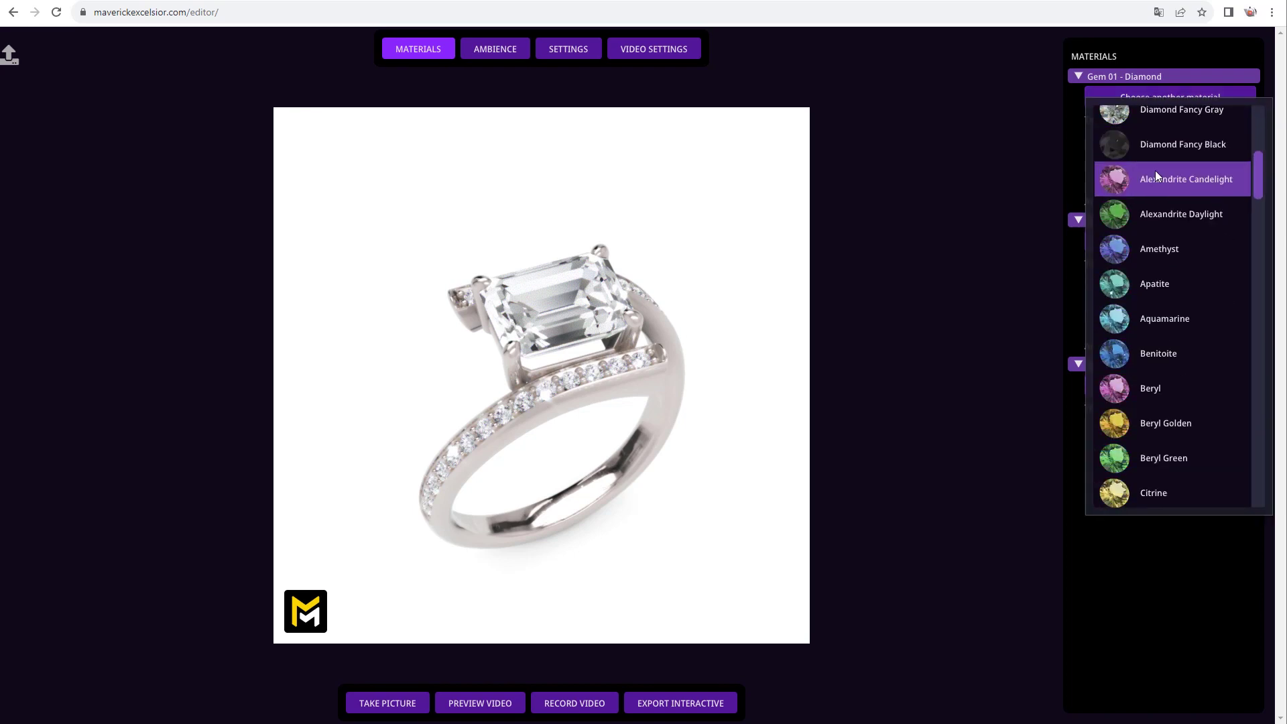
pyautogui.scroll(-3, 1156, 173)
pyautogui.scroll(-9, 1157, 175)
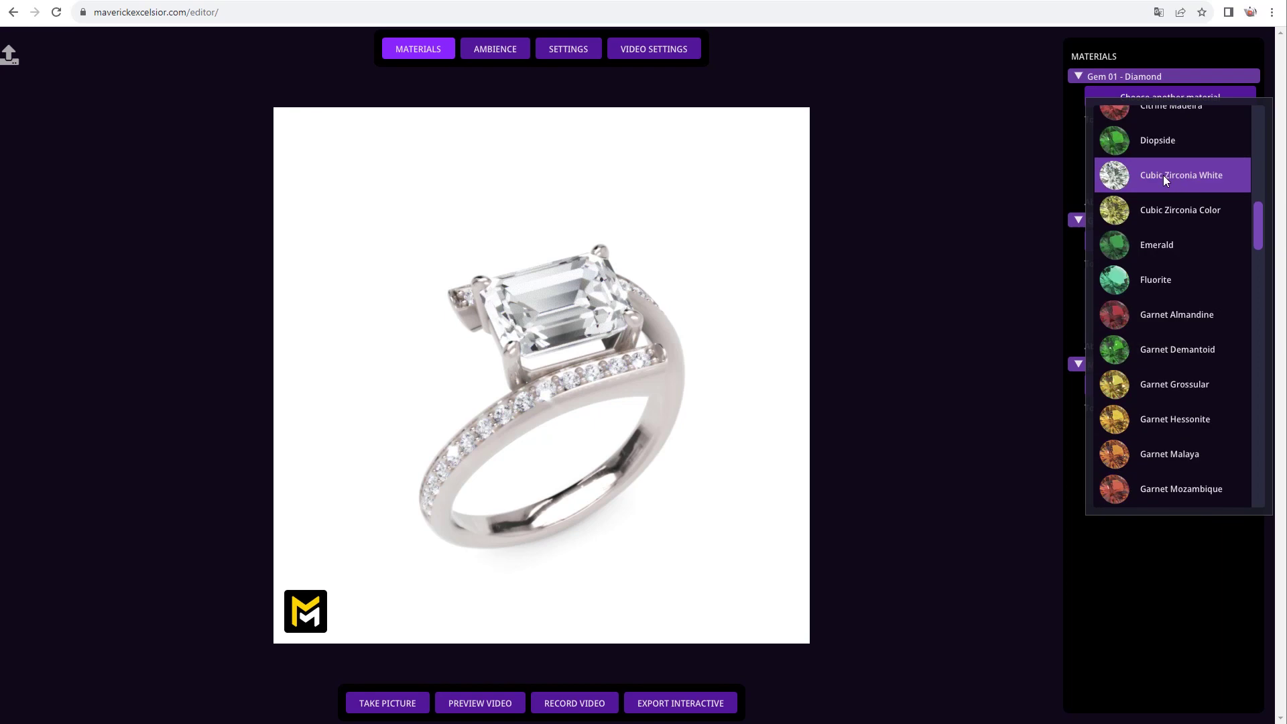
pyautogui.scroll(-7, 1165, 178)
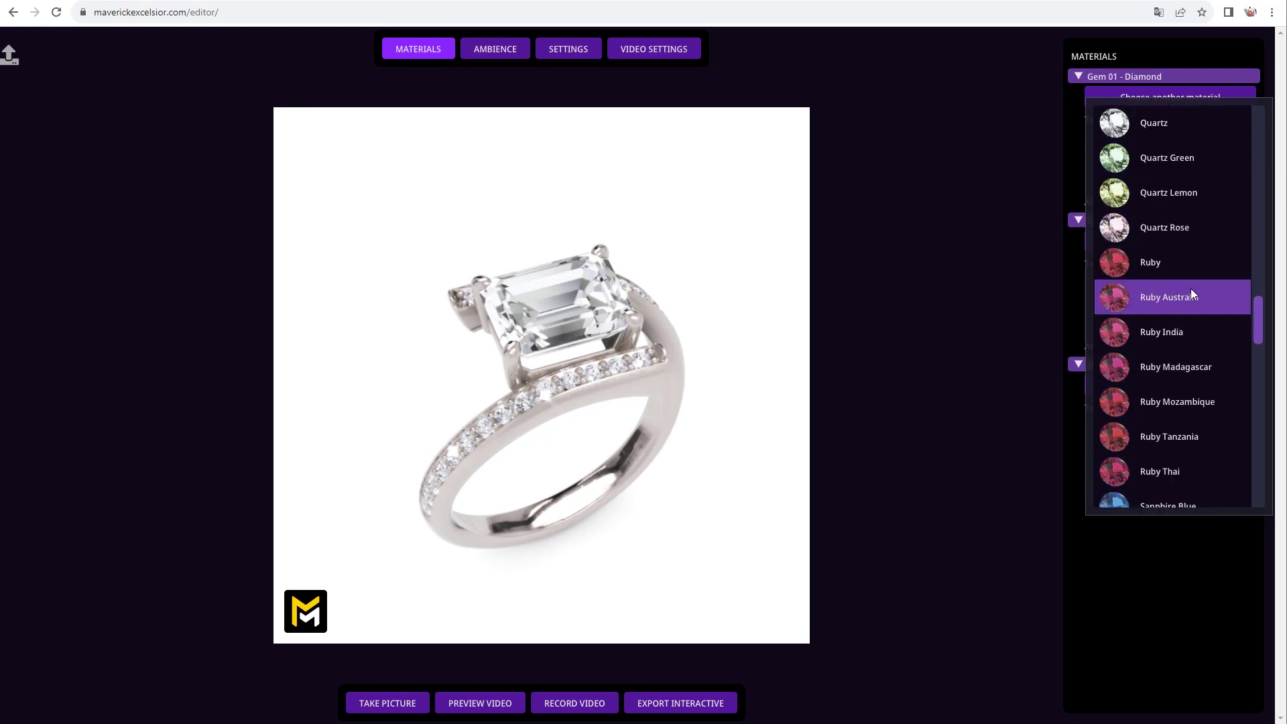
pyautogui.click(1168, 369)
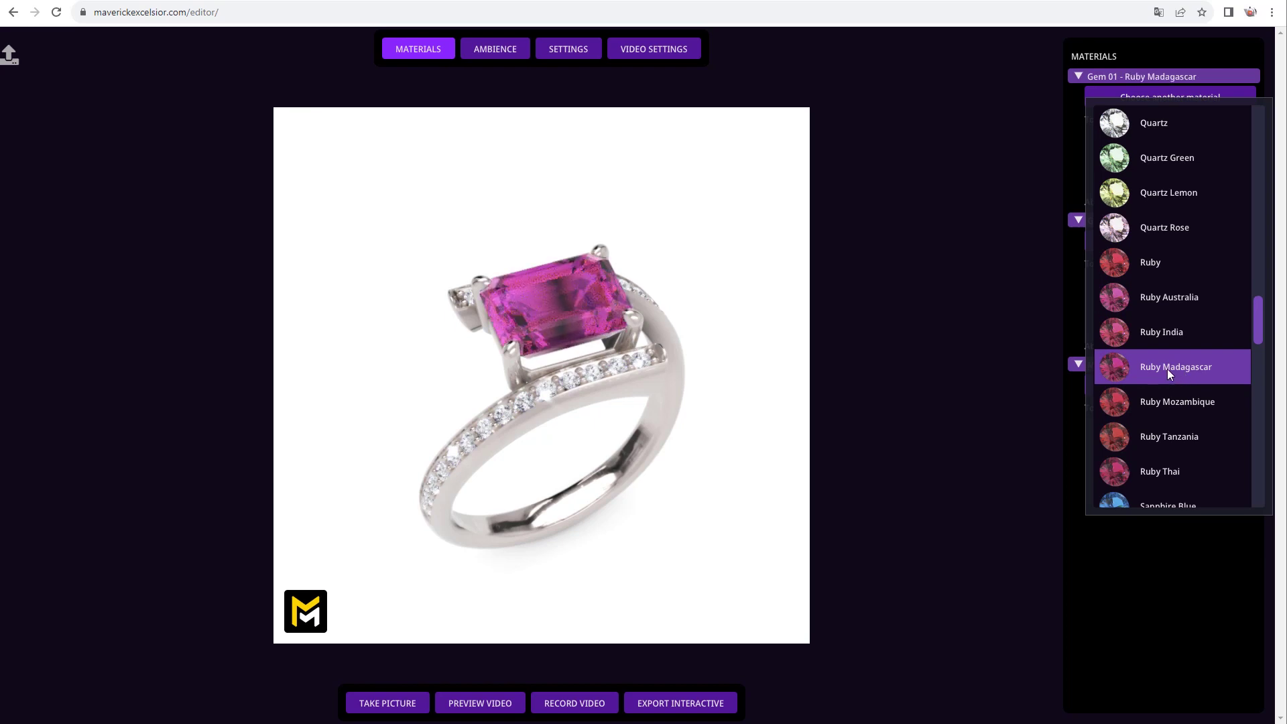
# Shift the Gem 01 ruby's tonality to a slightly darker purple and set its absorption to 0.121 mm
pyautogui.scroll(3, 569, 308)
pyautogui.moveTo(569, 309); pyautogui.dragTo(602, 319)
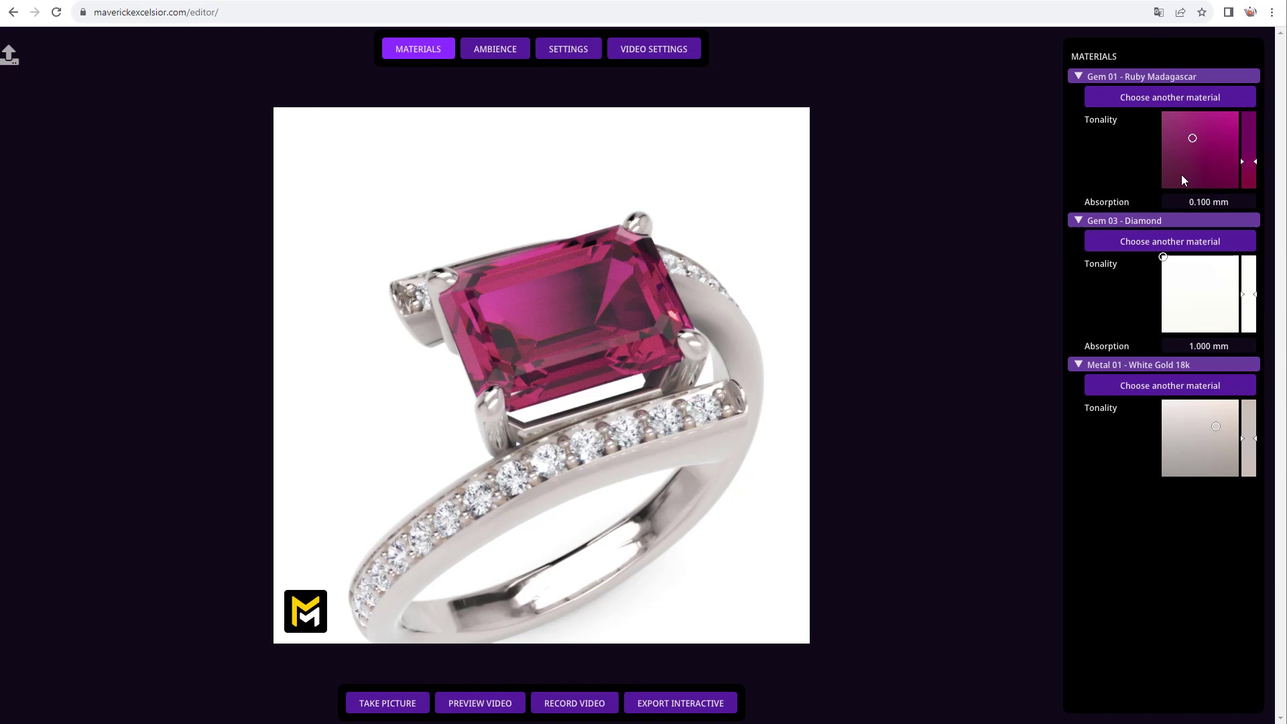
pyautogui.moveTo(510, 342); pyautogui.dragTo(665, 310)
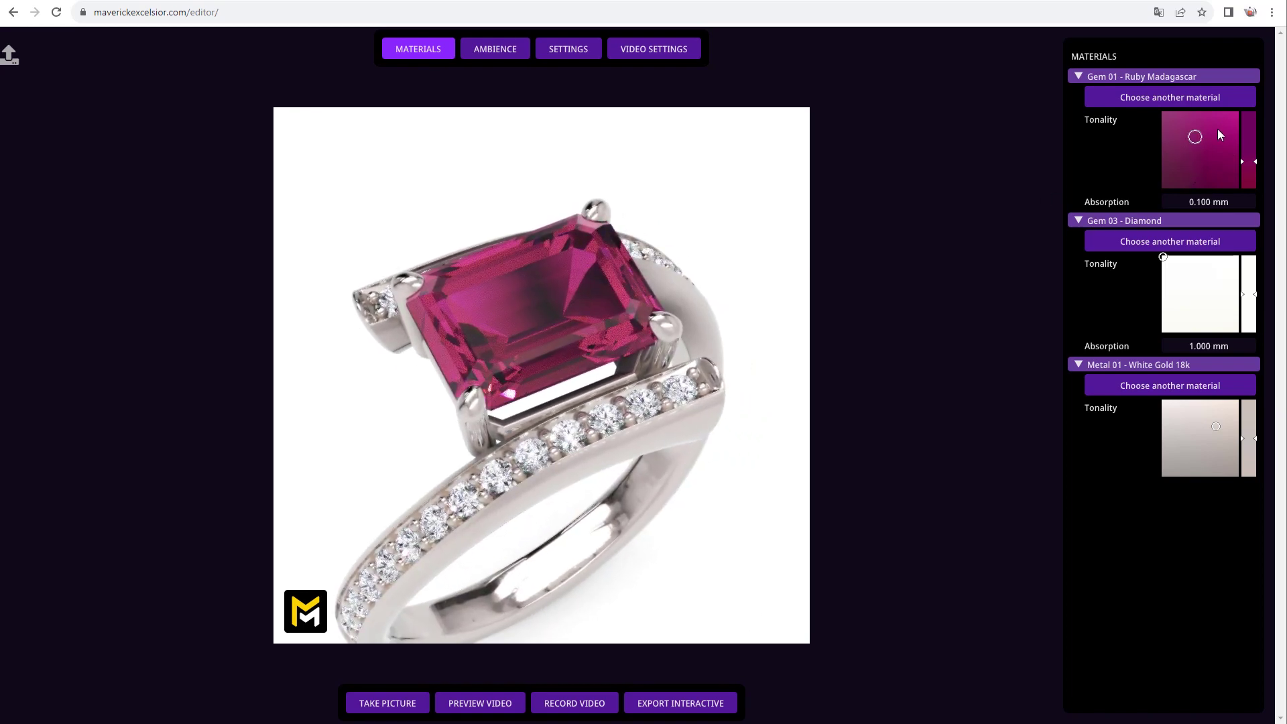
pyautogui.moveTo(1220, 131); pyautogui.dragTo(1268, 148)
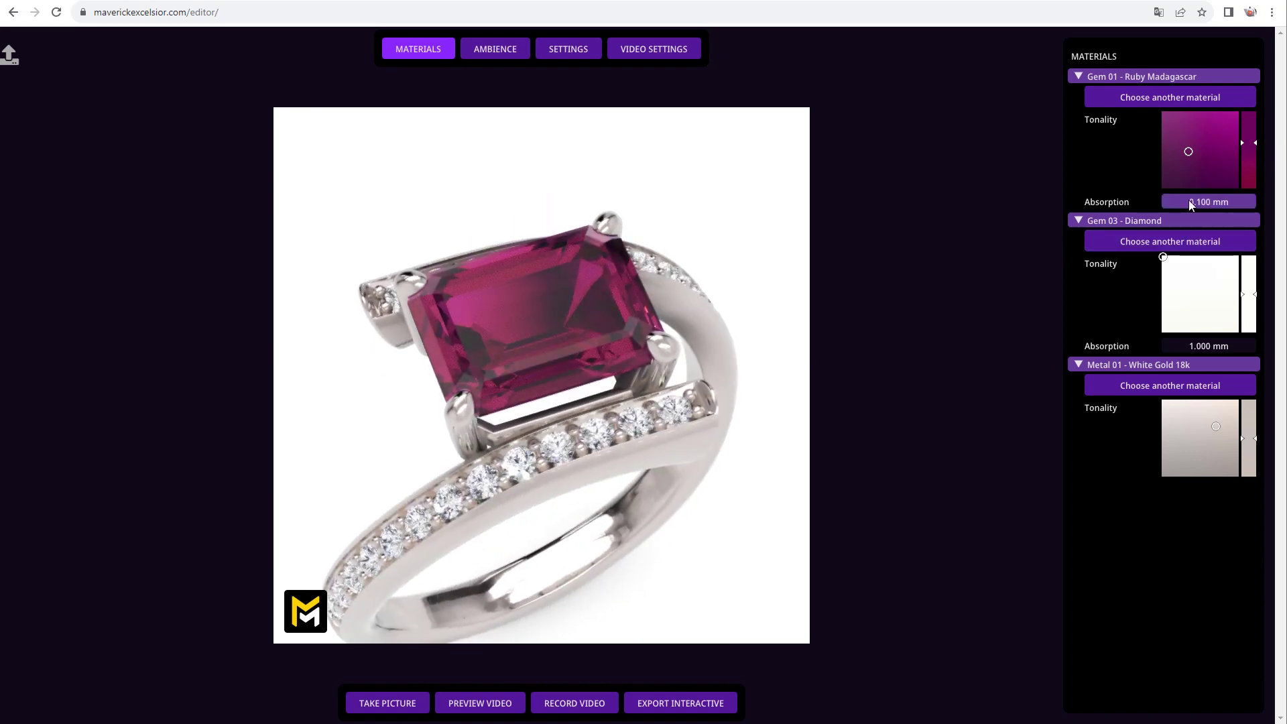
pyautogui.moveTo(1180, 201)
pyautogui.mouseDown()
pyautogui.moveTo(1216, 202)
pyautogui.moveTo(1213, 216)
pyautogui.moveTo(1113, 218)
pyautogui.moveTo(1180, 220)
pyautogui.mouseUp()
pyautogui.moveTo(510, 429); pyautogui.dragTo(543, 420)
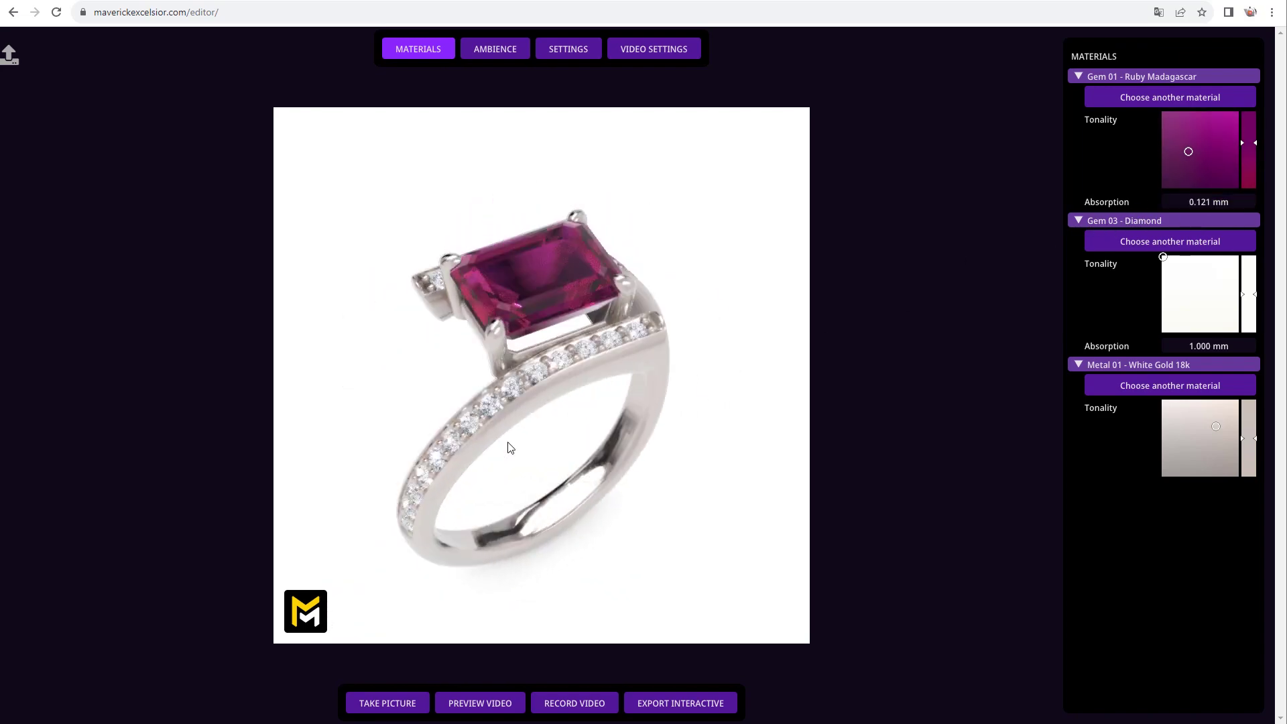
# Try Diamond Fancy Pink on the small band stones, Gem 03, with an absorption of 0.016 mm
pyautogui.scroll(5, 533, 448)
pyautogui.moveTo(624, 452); pyautogui.dragTo(632, 424)
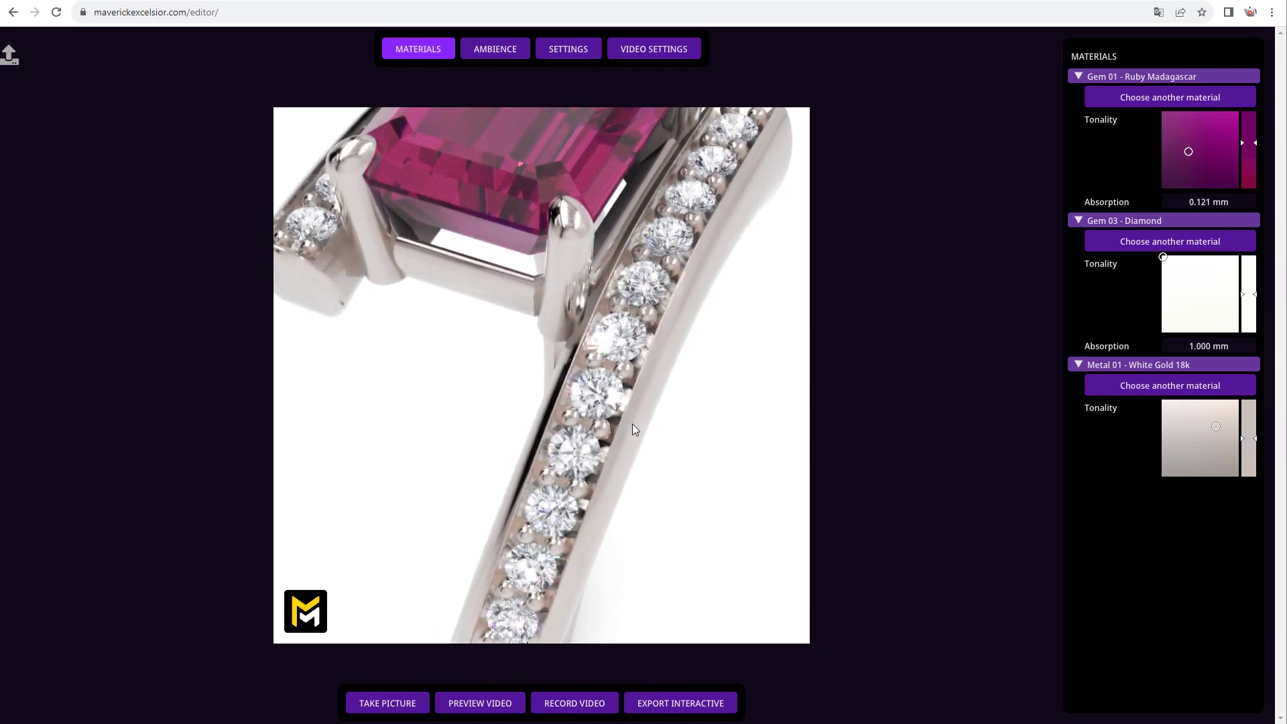
pyautogui.click(1191, 247)
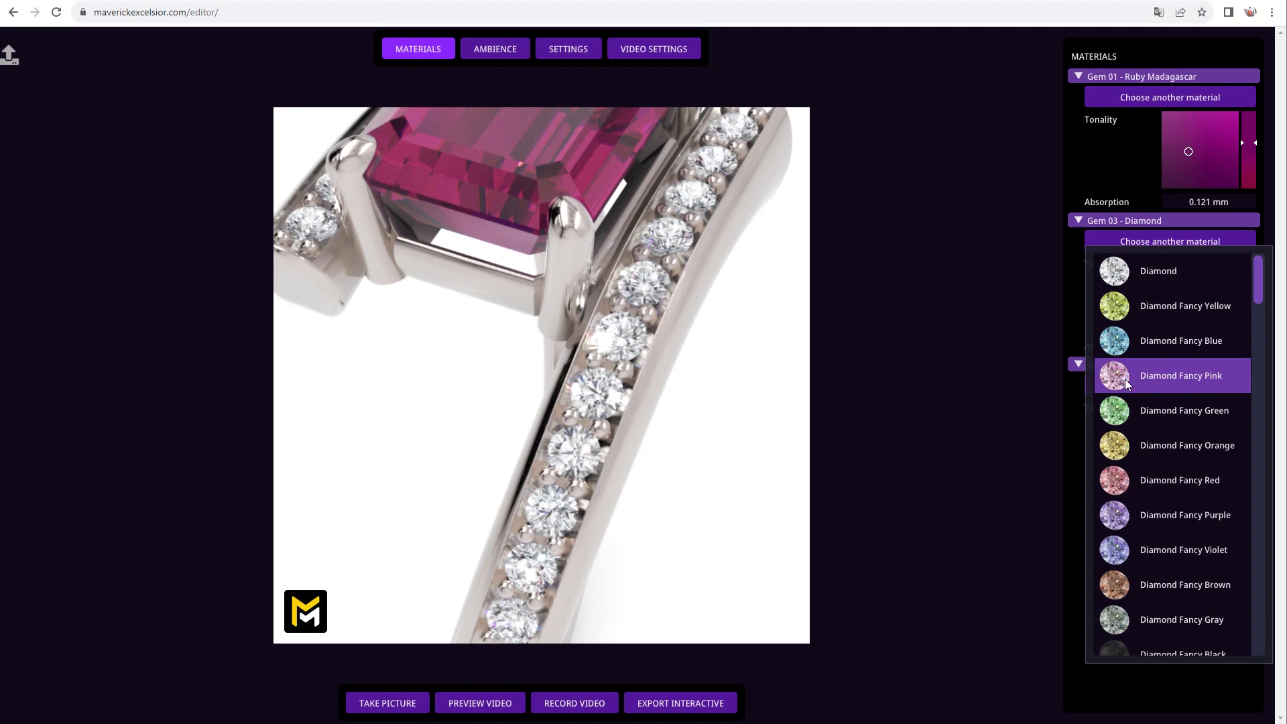
pyautogui.click(1165, 379)
pyautogui.moveTo(610, 425); pyautogui.dragTo(611, 327)
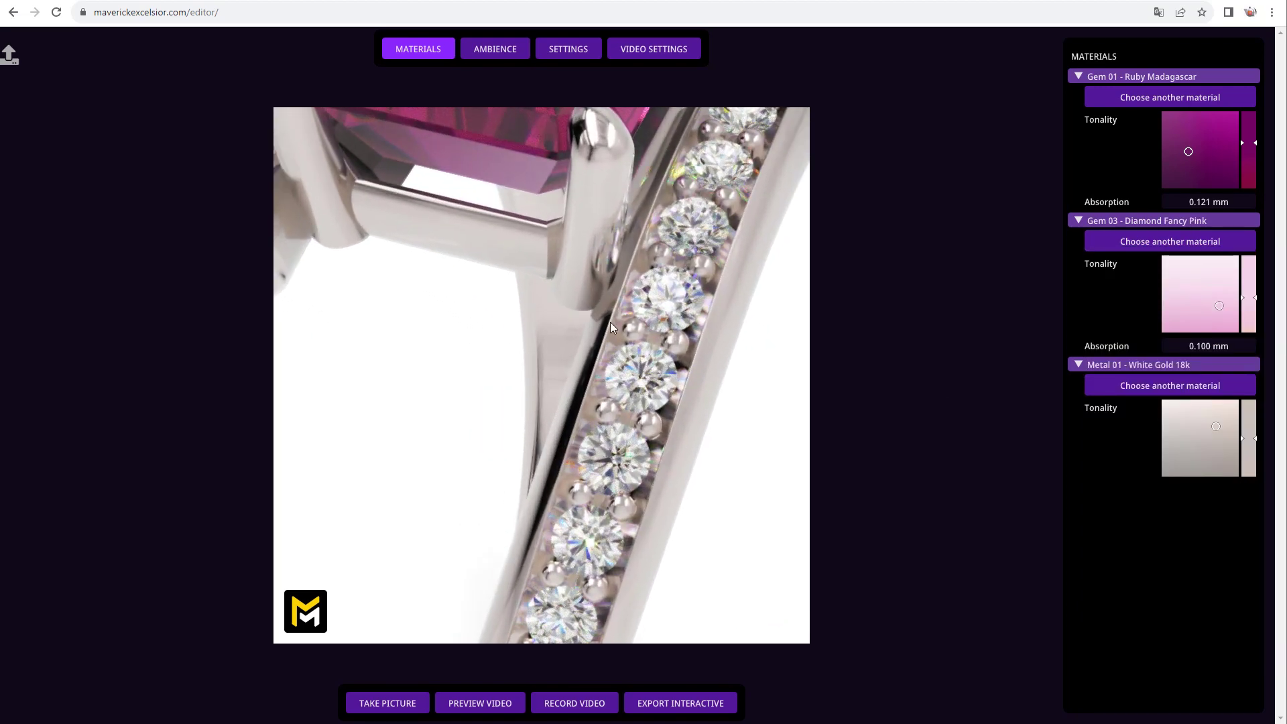
pyautogui.moveTo(665, 391); pyautogui.dragTo(657, 348)
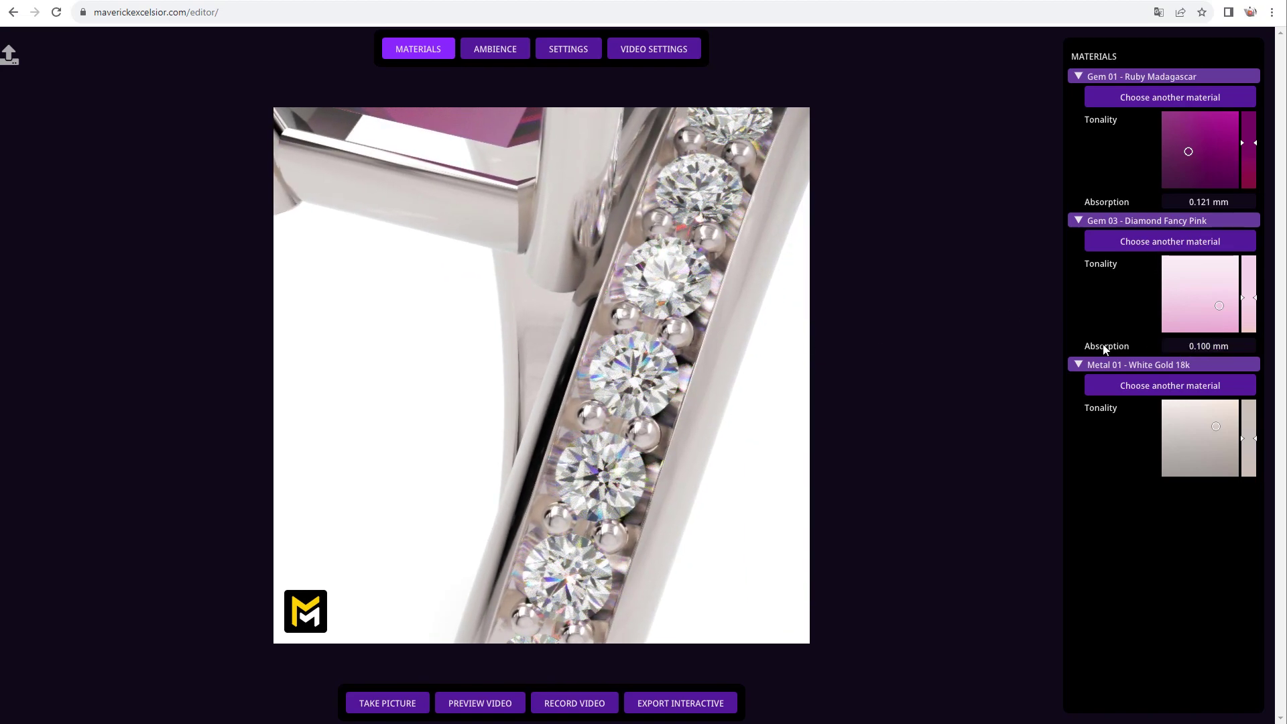
pyautogui.moveTo(1216, 347); pyautogui.dragTo(1159, 345)
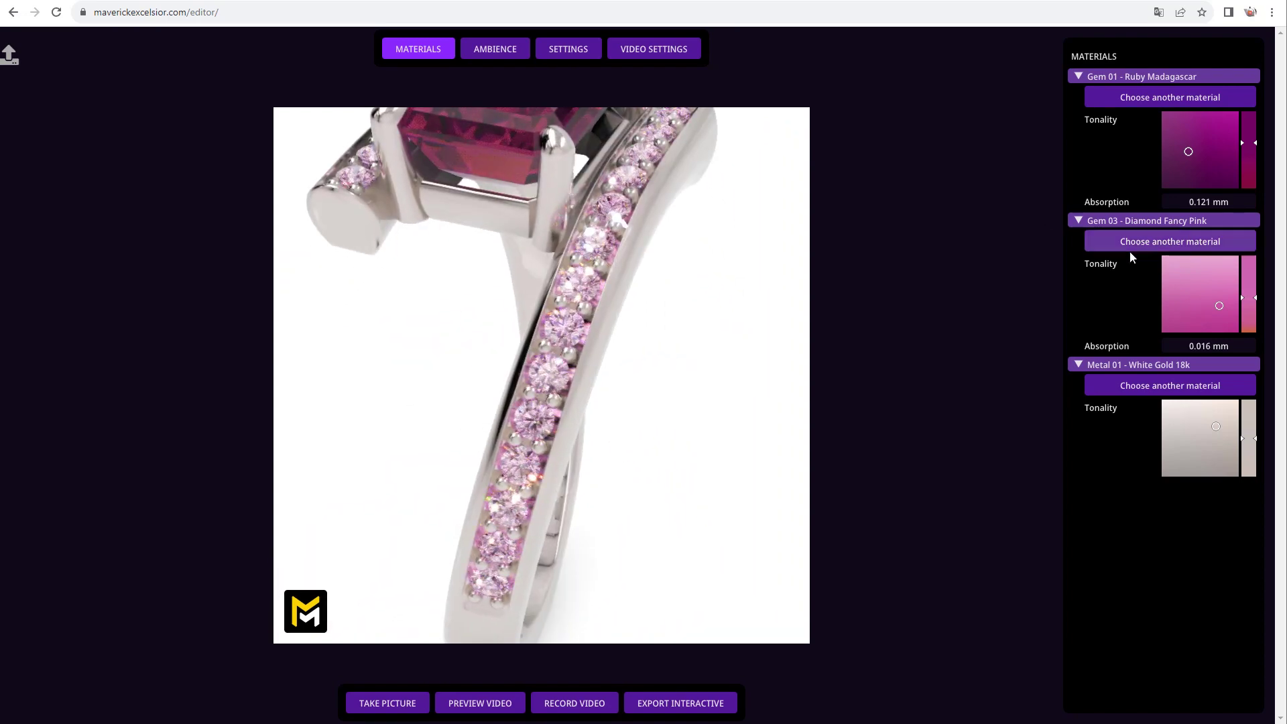
# Return the small band stones, Gem 03, to the plain Diamond material
pyautogui.click(1154, 243)
pyautogui.click(1149, 266)
pyautogui.click(599, 424)
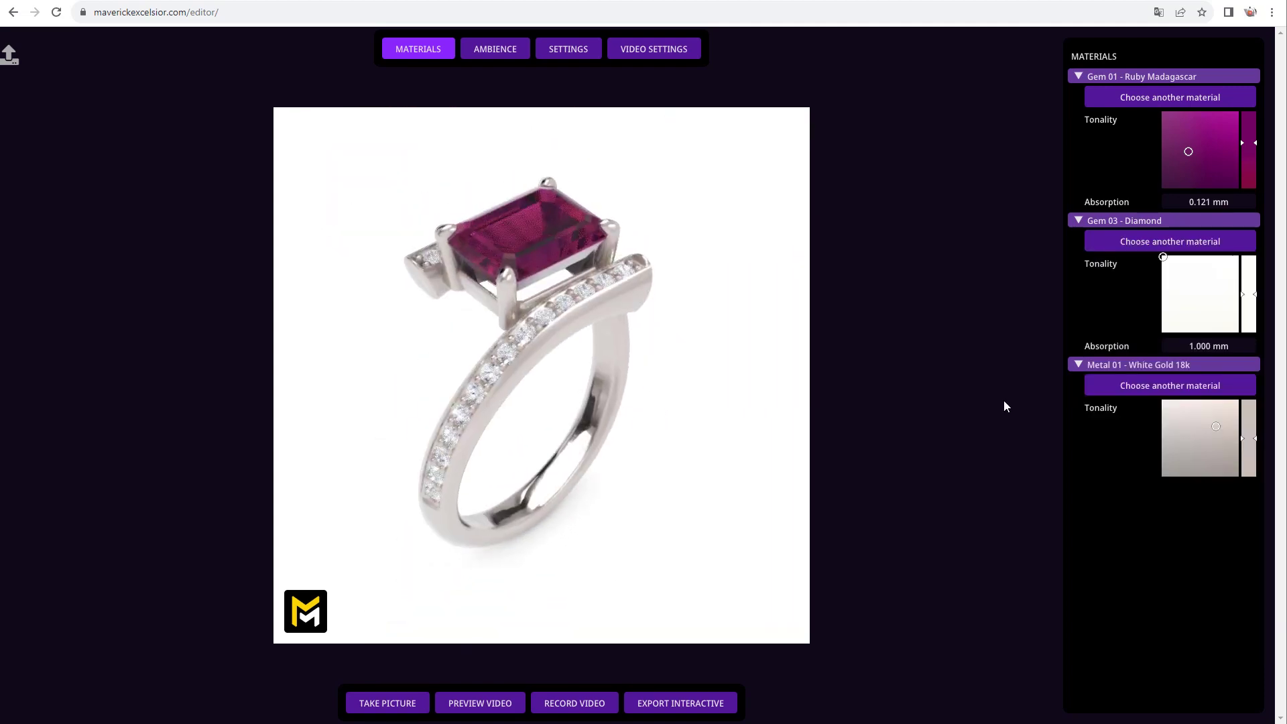
# Change the ring's metal, Metal 01, to Rose Gold 18k
pyautogui.click(1169, 386)
pyautogui.scroll(-5, 1067, 367)
pyautogui.scroll(5, 1083, 598)
pyautogui.scroll(-4, 1088, 512)
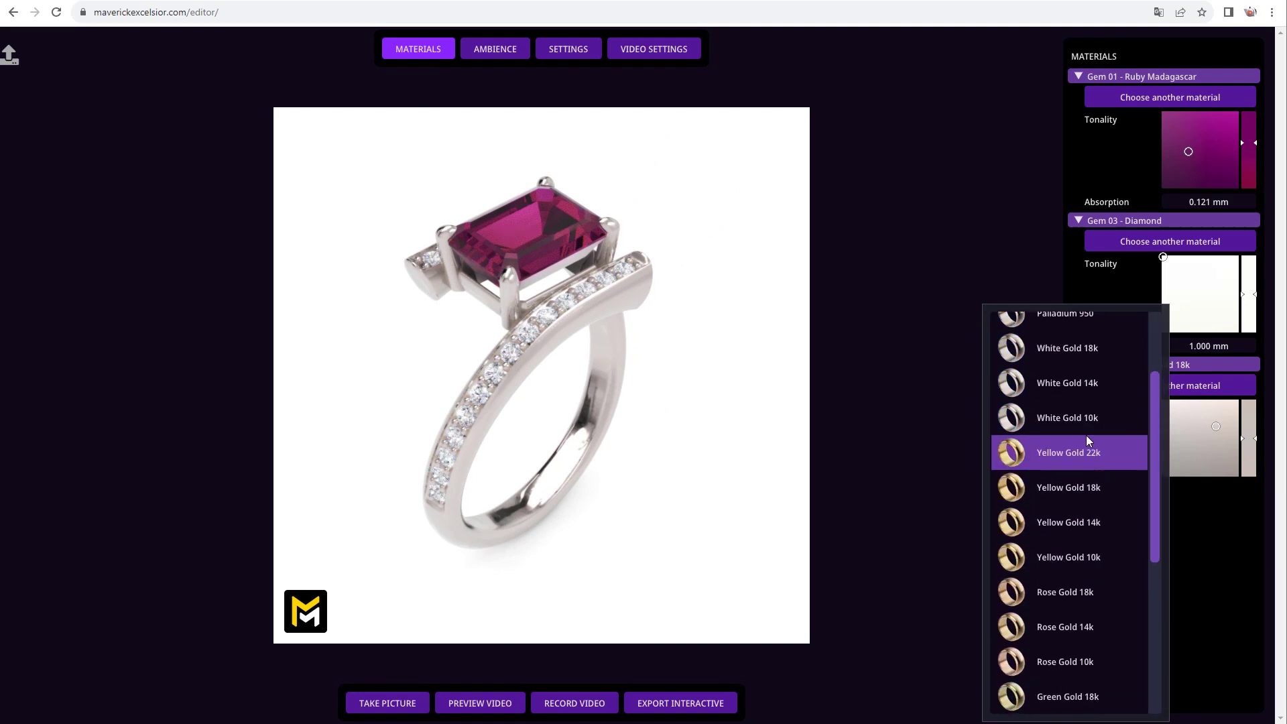
pyautogui.click(1065, 472)
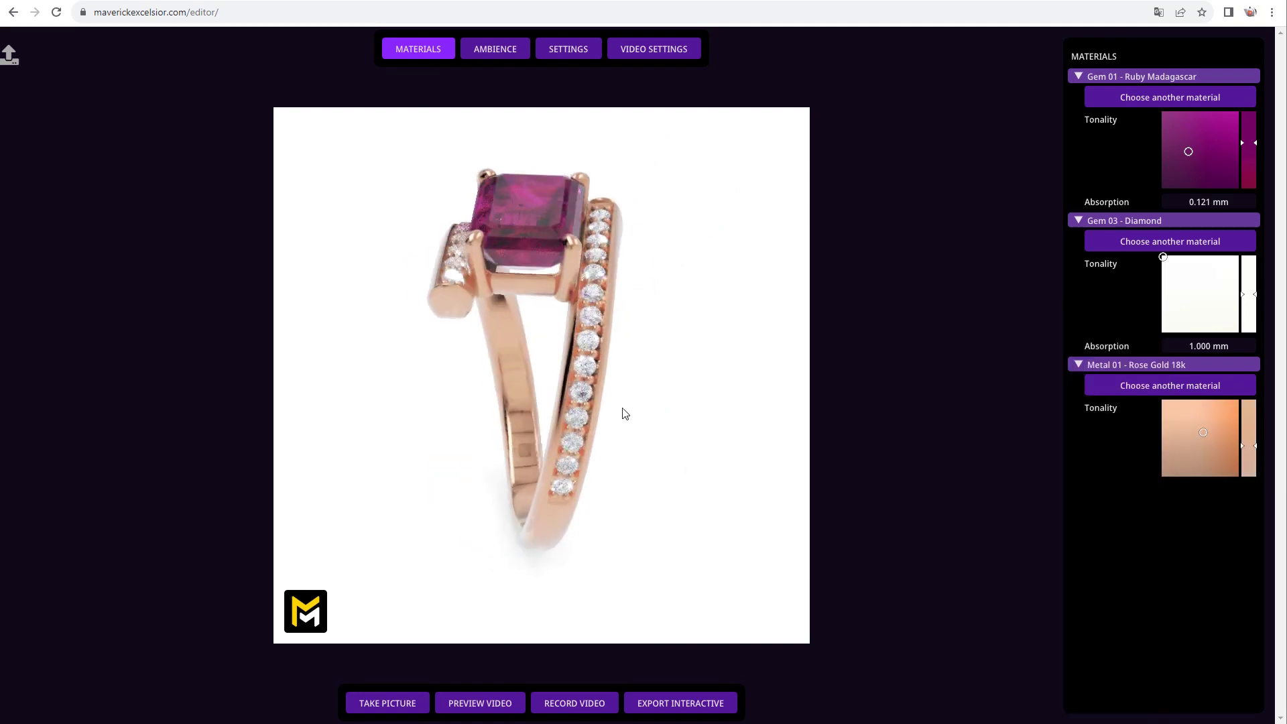
# Fine-tune the rose gold's tonality to a slightly paler shade and adjust its hue
pyautogui.moveTo(771, 429)
pyautogui.mouseDown()
pyautogui.moveTo(511, 465)
pyautogui.moveTo(690, 453)
pyautogui.mouseUp()
pyautogui.click(1173, 417)
pyautogui.moveTo(1173, 418)
pyautogui.mouseDown()
pyautogui.moveTo(1165, 469)
pyautogui.moveTo(1231, 421)
pyautogui.moveTo(1184, 423)
pyautogui.mouseUp()
pyautogui.moveTo(573, 462); pyautogui.dragTo(677, 459)
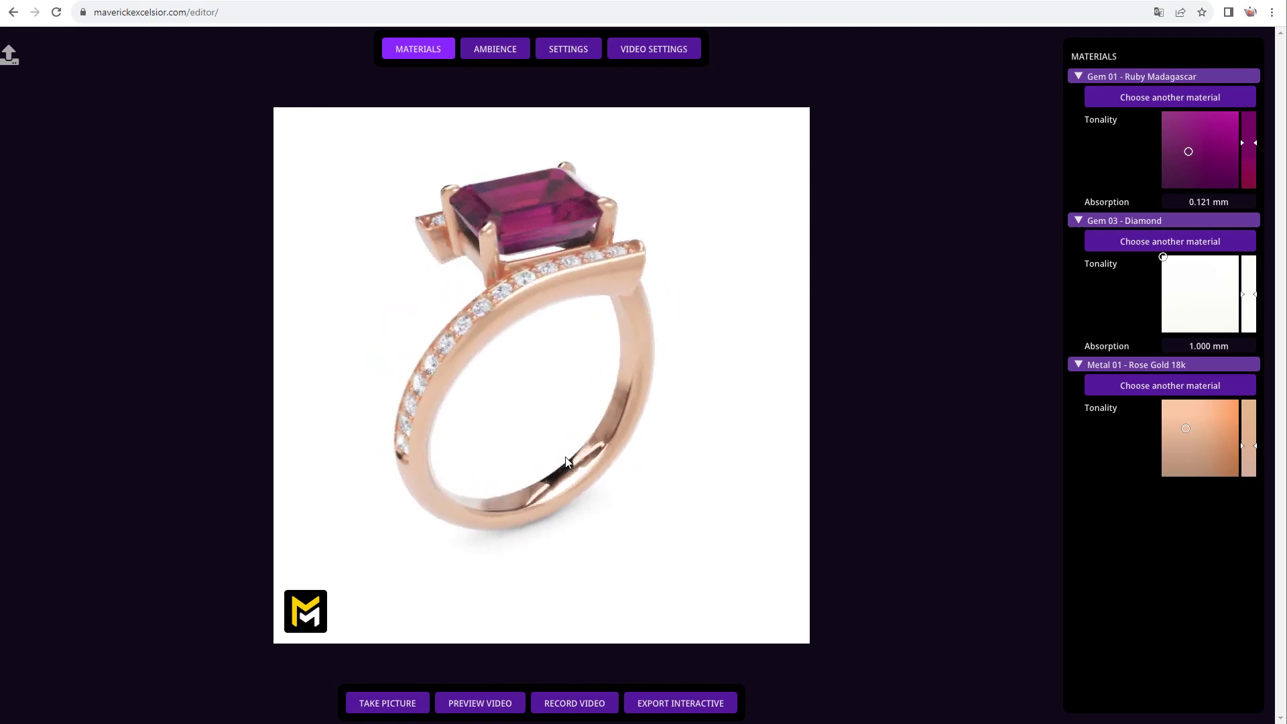
pyautogui.moveTo(1253, 440)
pyautogui.mouseDown()
pyautogui.moveTo(1256, 417)
pyautogui.moveTo(1257, 480)
pyautogui.moveTo(1250, 437)
pyautogui.mouseUp()
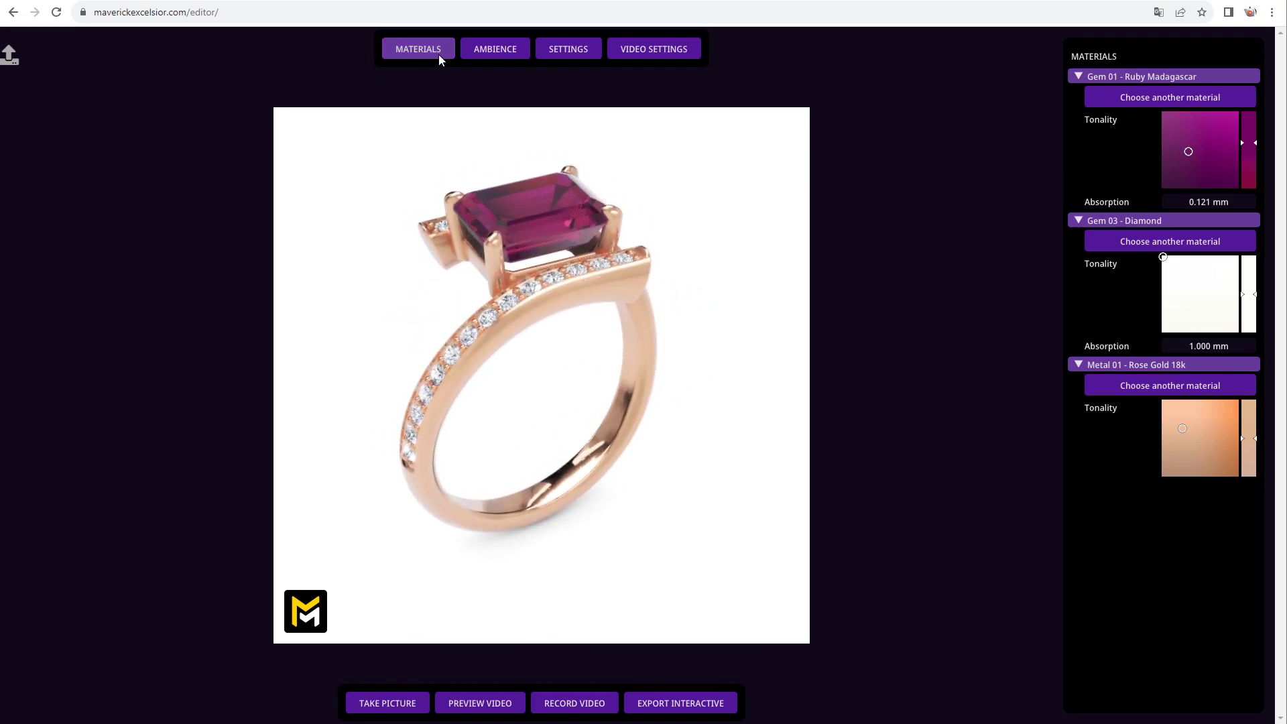
# Try several ambiences on the ring, including Ambience03, Ambience05, Ambience07 and the dark Ambience08, and finish on a white-background one
pyautogui.click(496, 51)
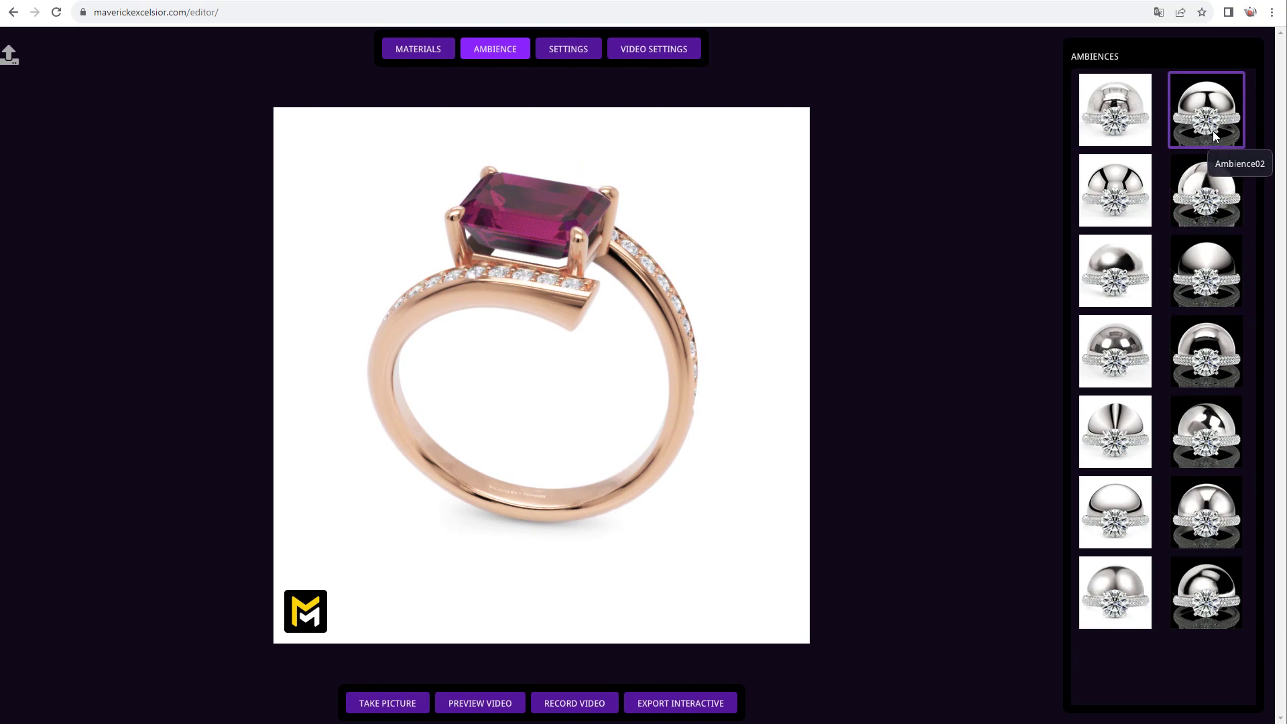
pyautogui.moveTo(522, 441)
pyautogui.mouseDown()
pyautogui.moveTo(601, 421)
pyautogui.moveTo(603, 439)
pyautogui.moveTo(532, 433)
pyautogui.mouseUp()
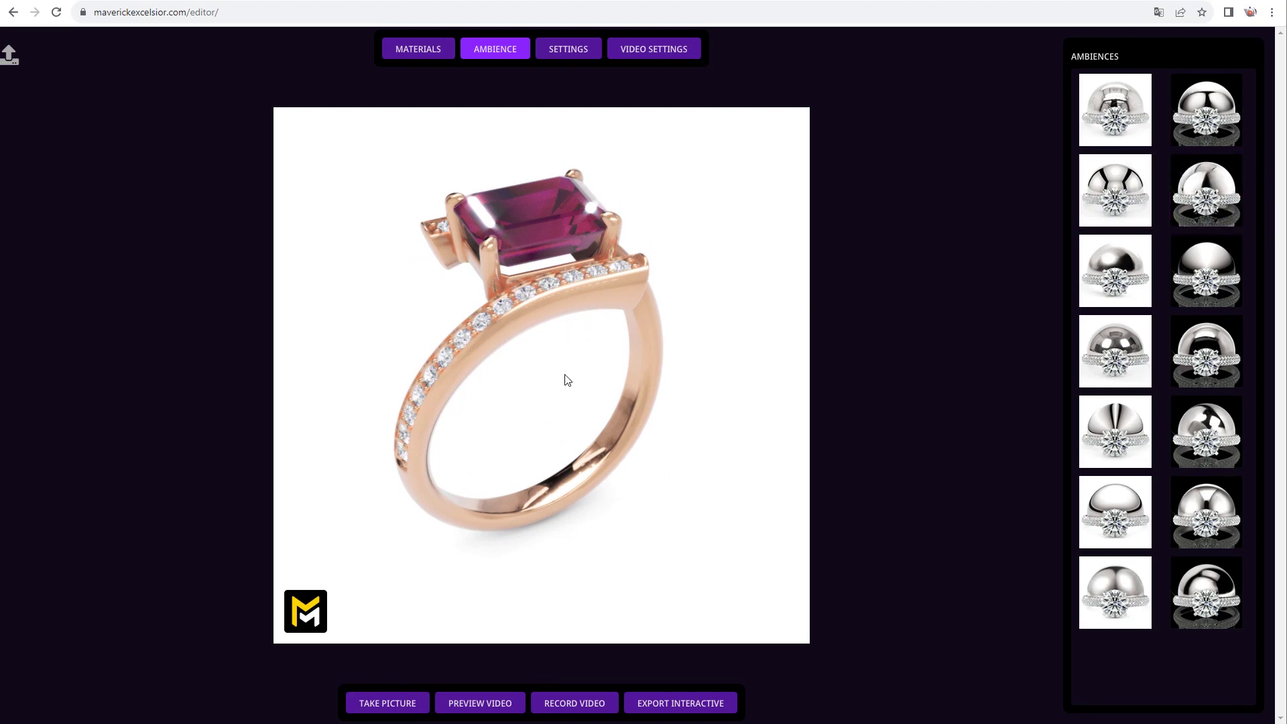
pyautogui.click(1124, 195)
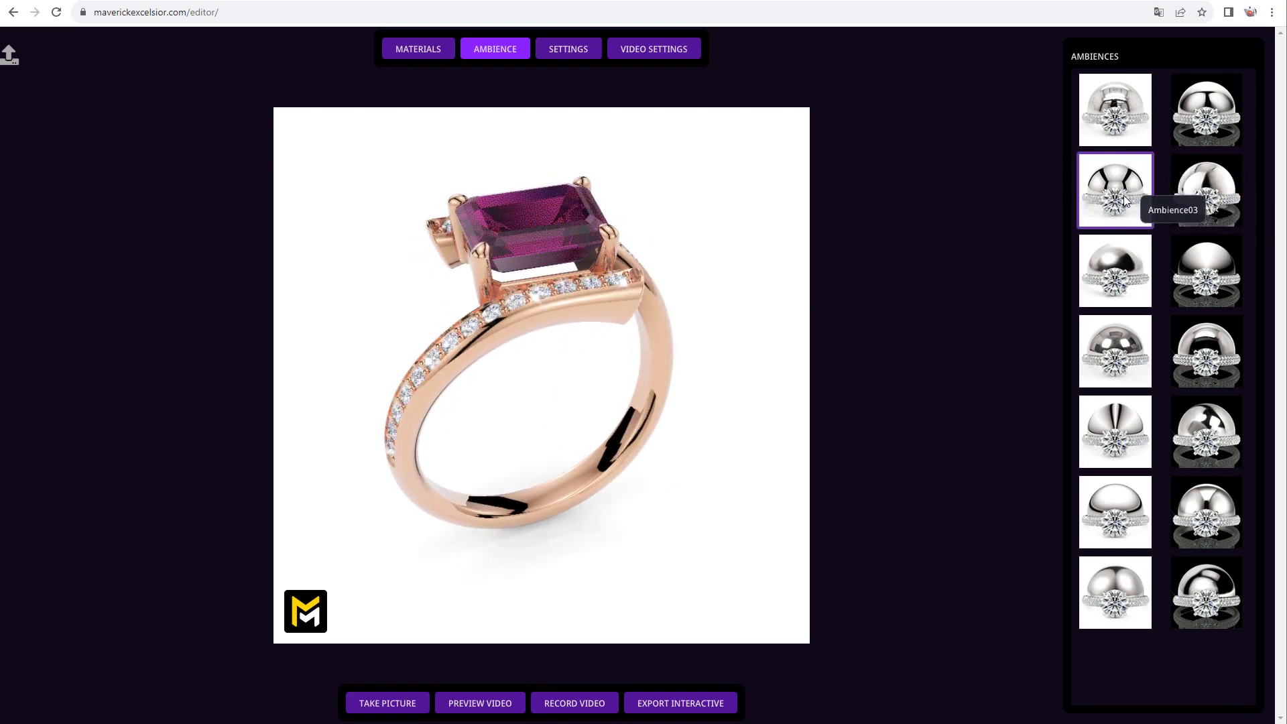
pyautogui.click(1127, 268)
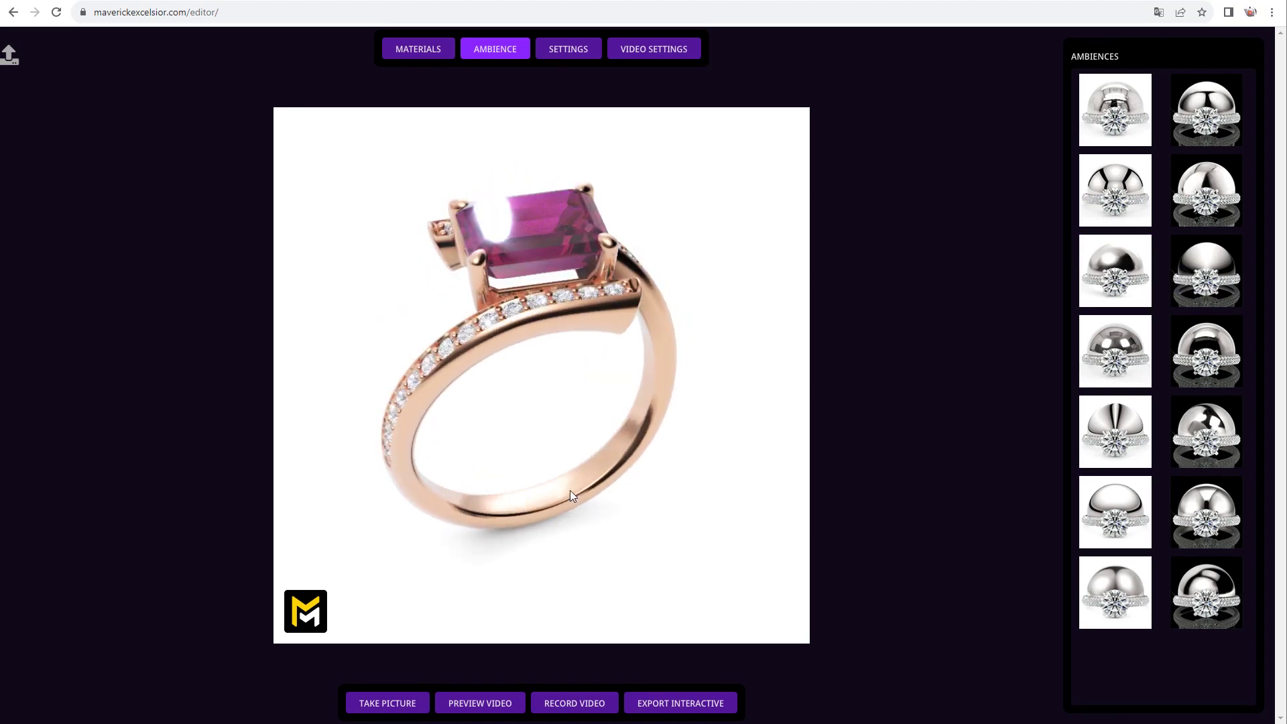
pyautogui.click(1114, 353)
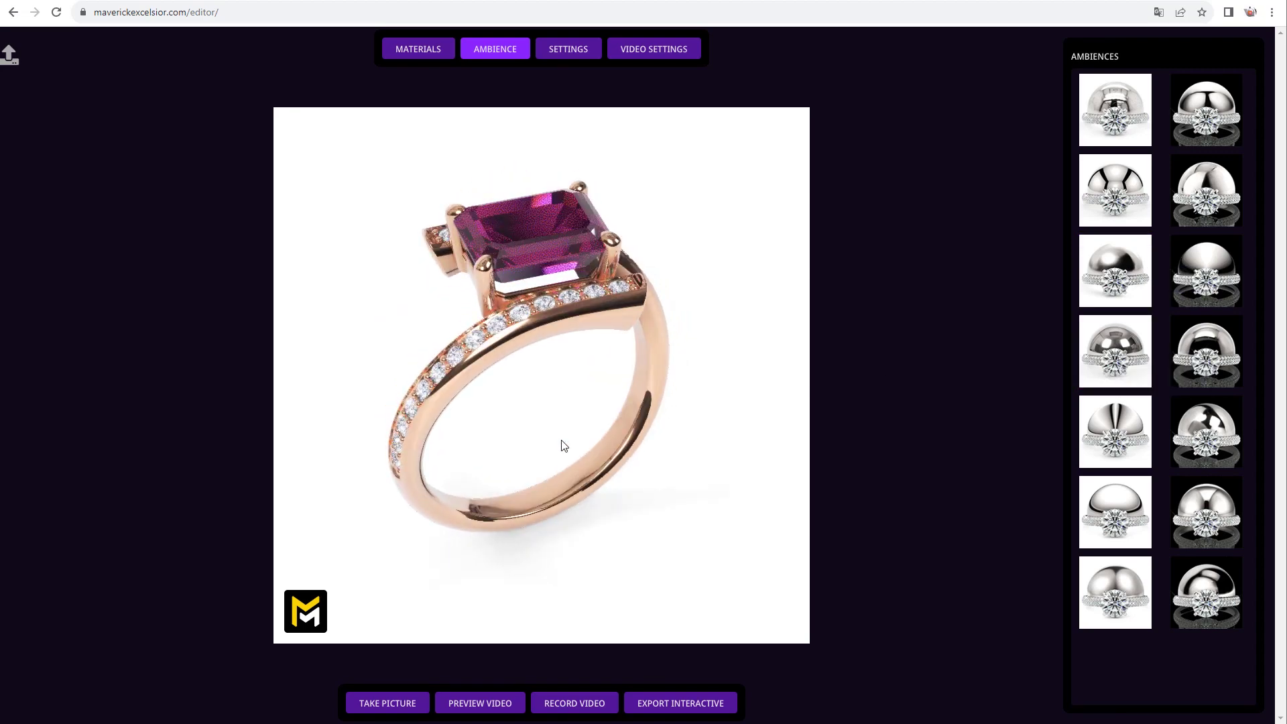
pyautogui.click(1216, 357)
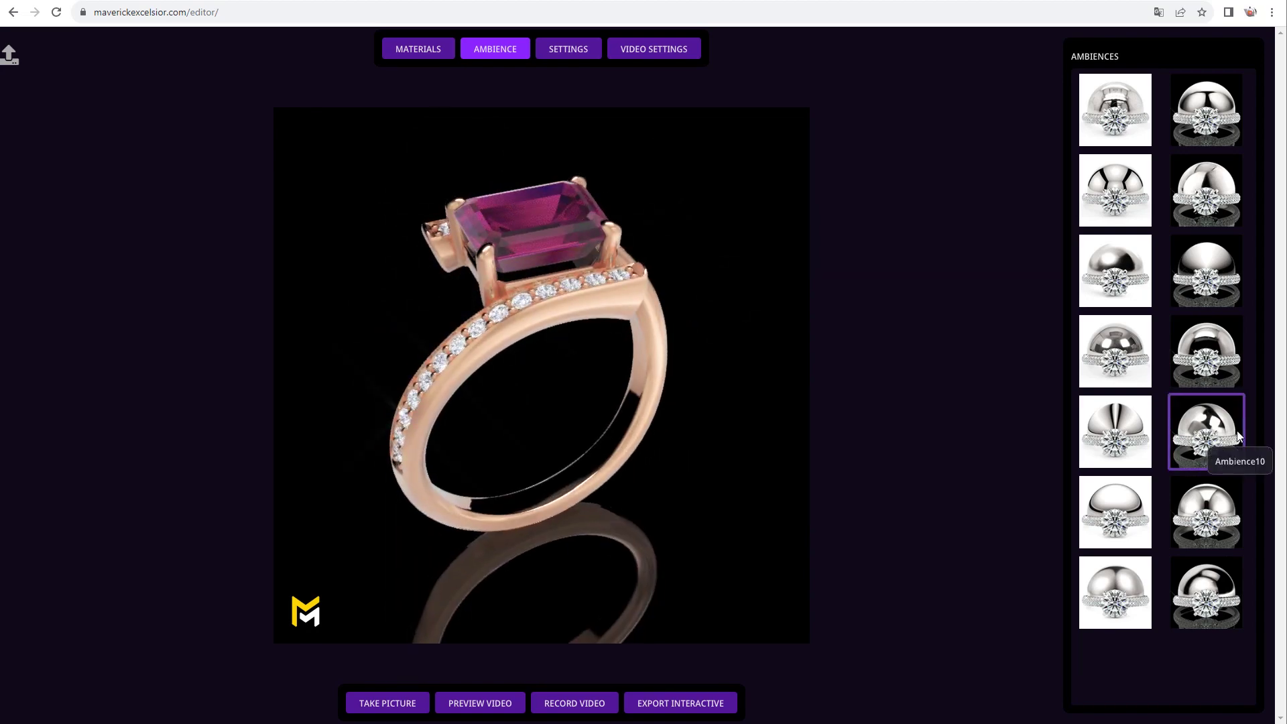
pyautogui.click(1115, 271)
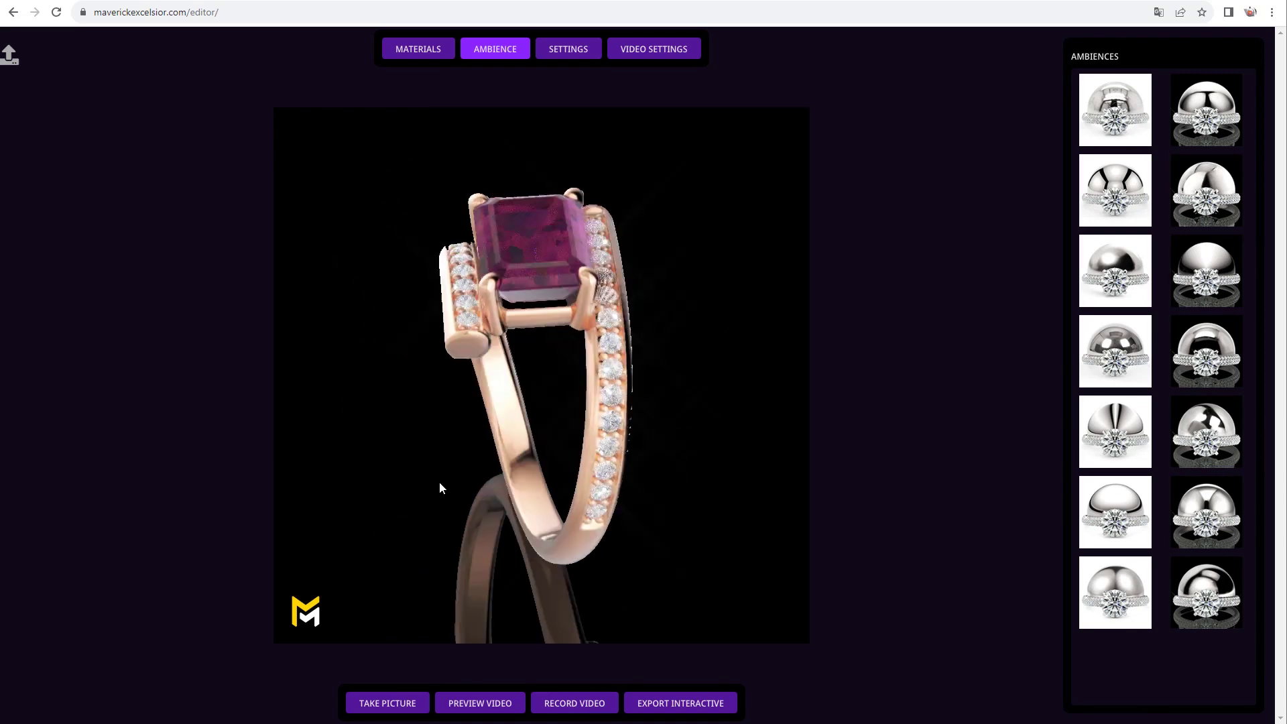
pyautogui.click(1204, 114)
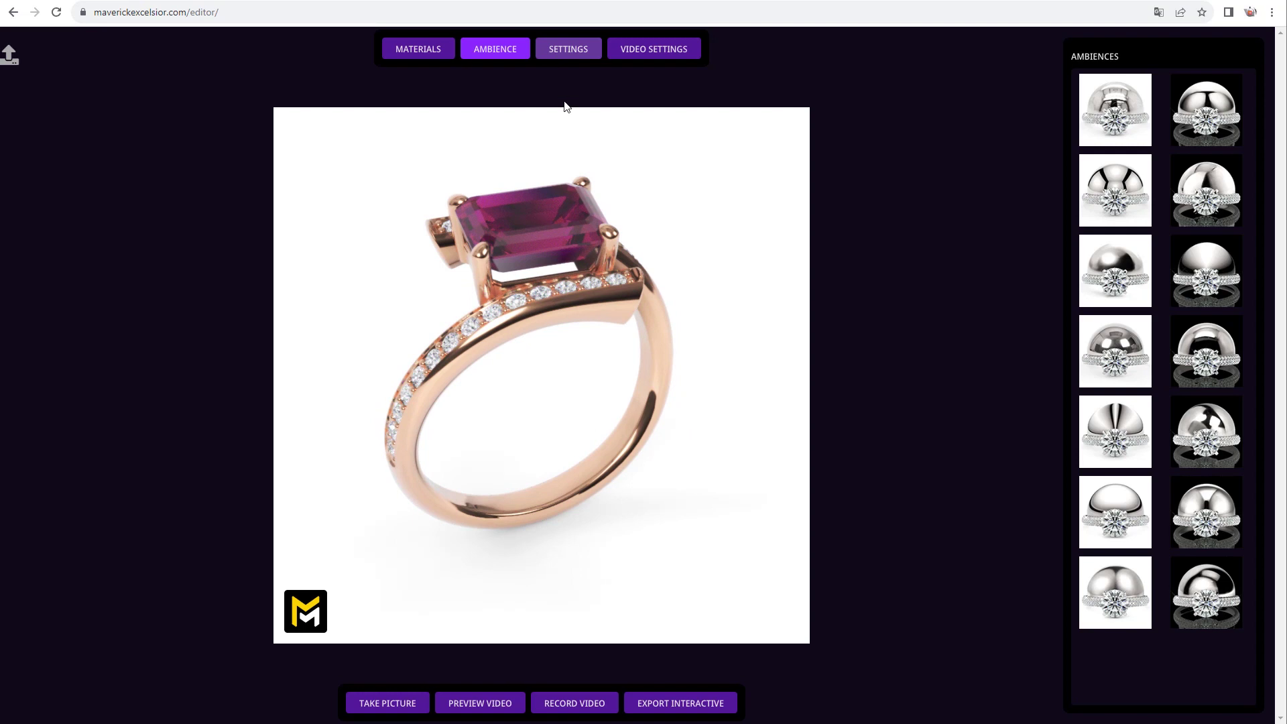
# Try the Instagram (square) resolution preset for the image and switch it to Instagram (portrait)
pyautogui.click(567, 57)
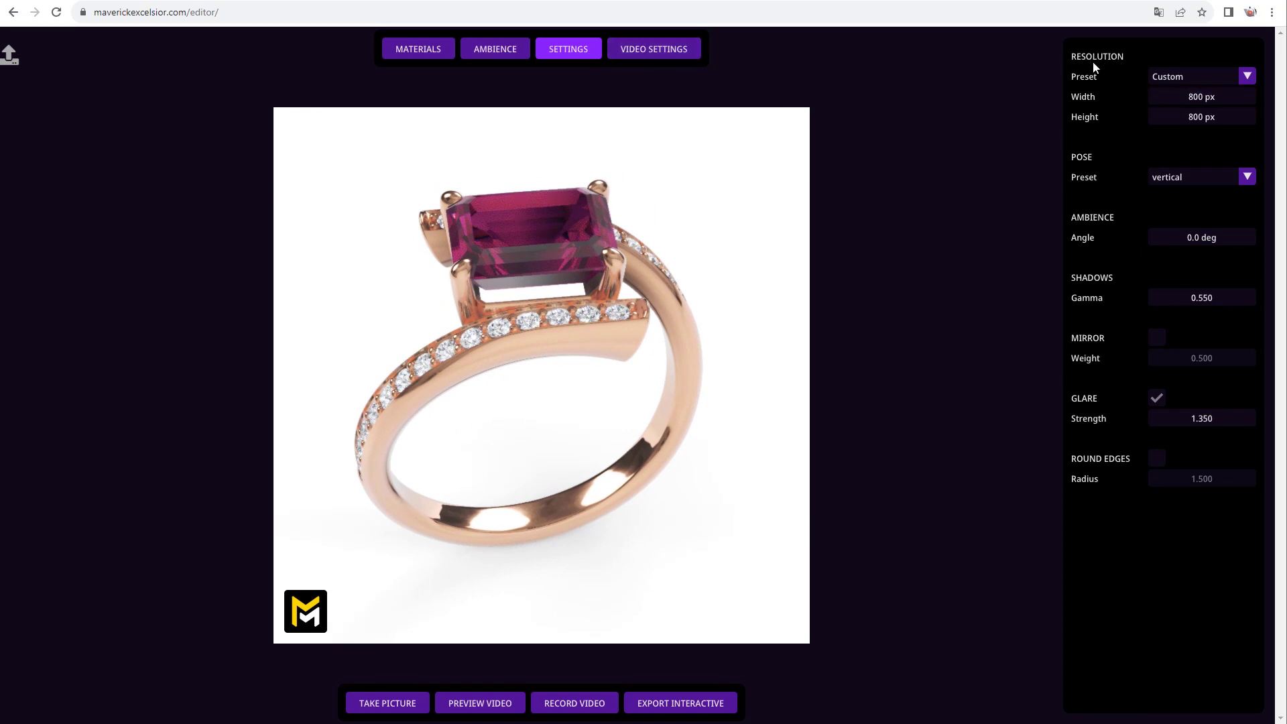
pyautogui.click(1177, 78)
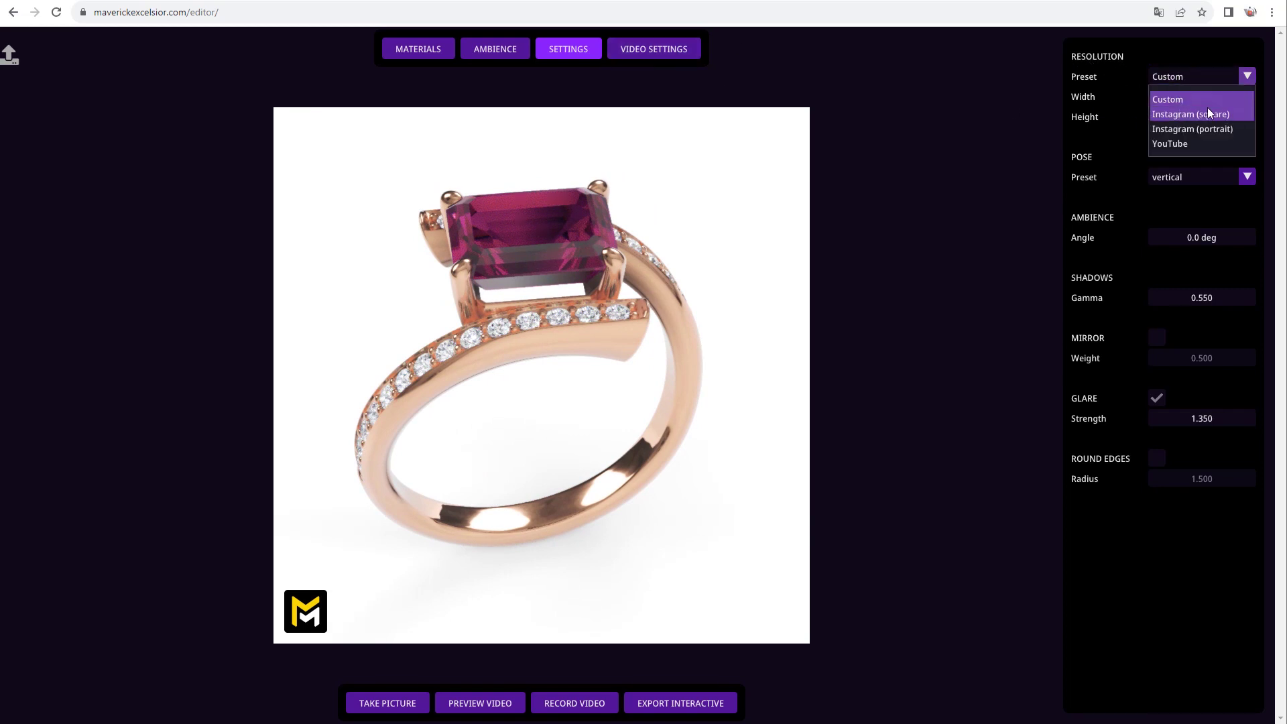
pyautogui.click(1188, 115)
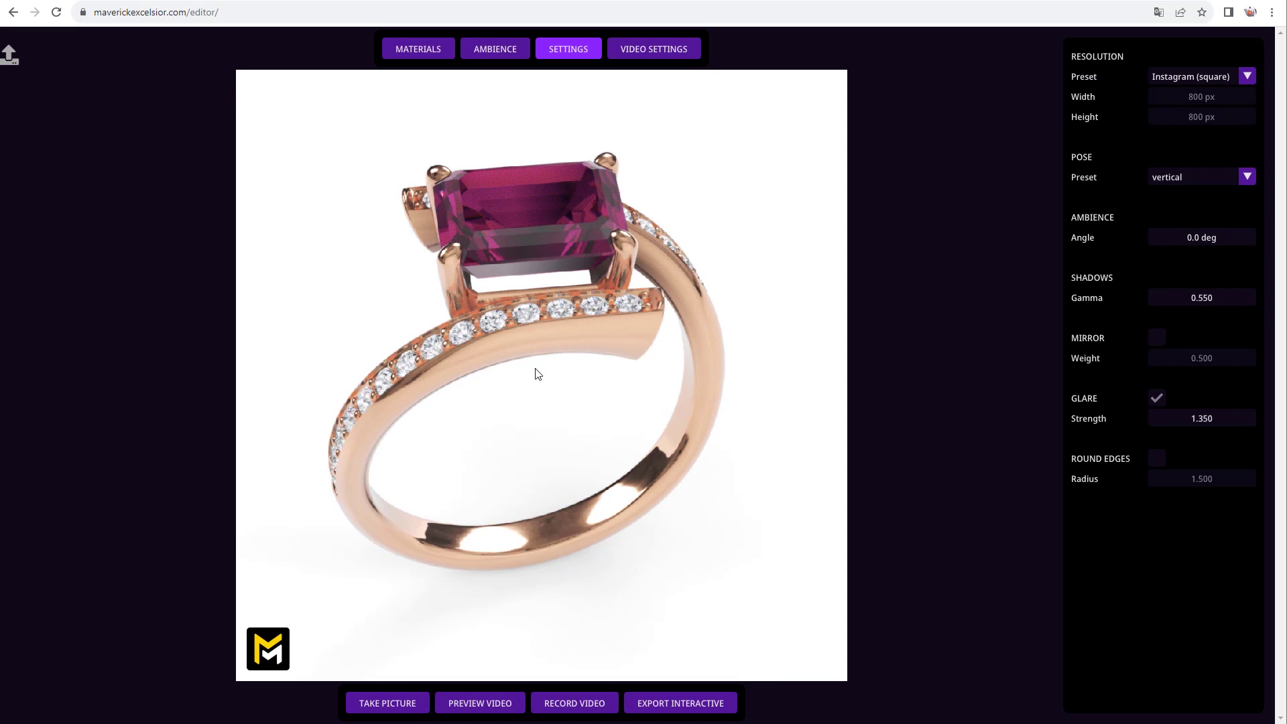
pyautogui.click(1236, 76)
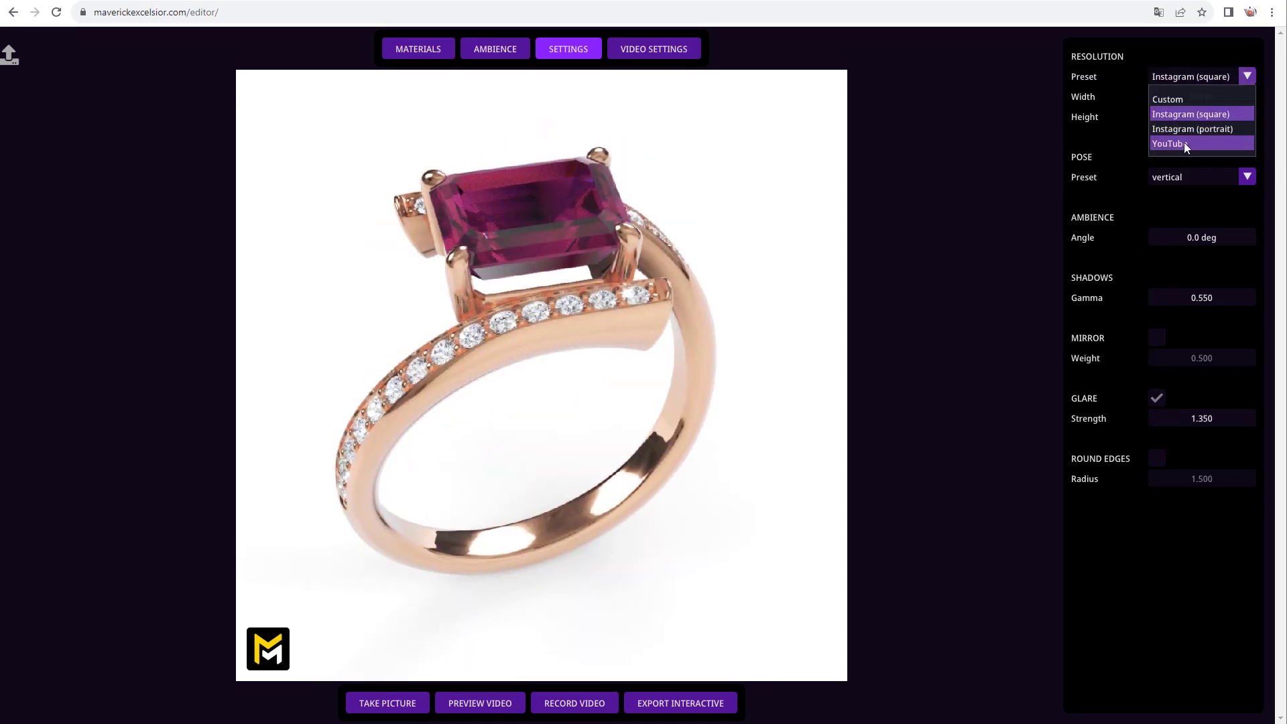
pyautogui.click(1192, 134)
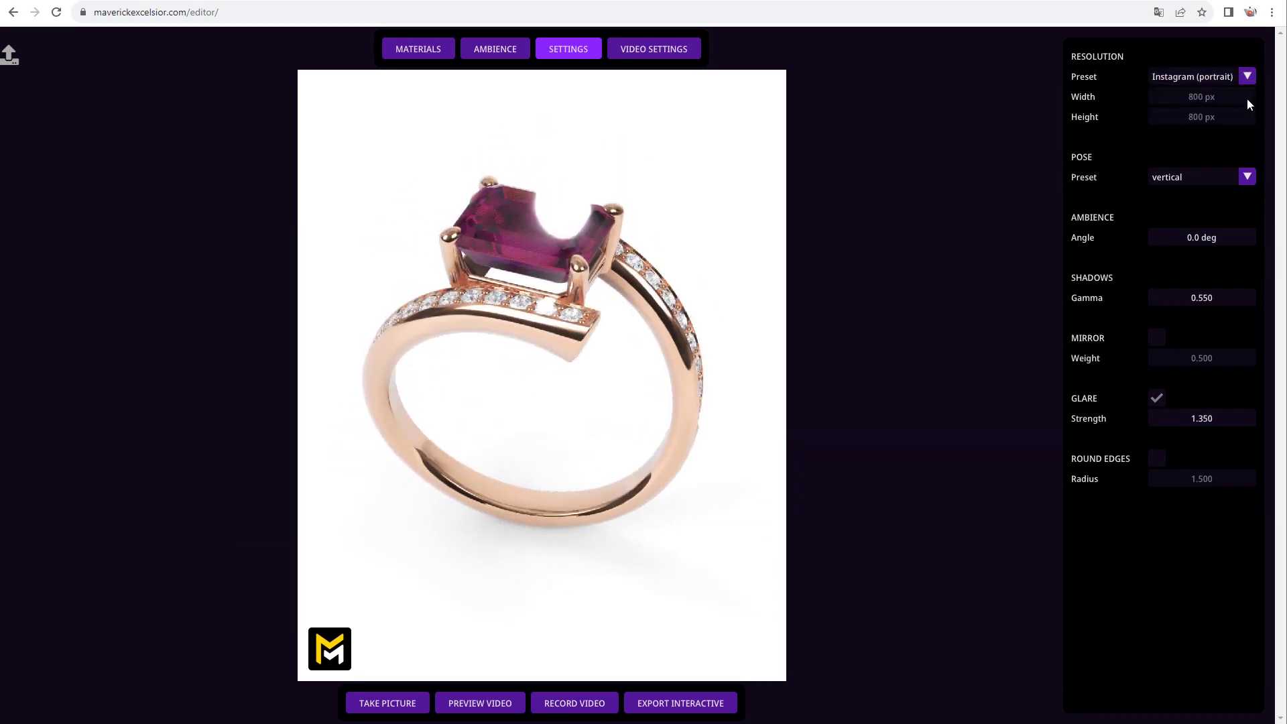
# Try the YouTube resolution preset and switch to a custom resolution with a width of 800 px
pyautogui.click(1170, 144)
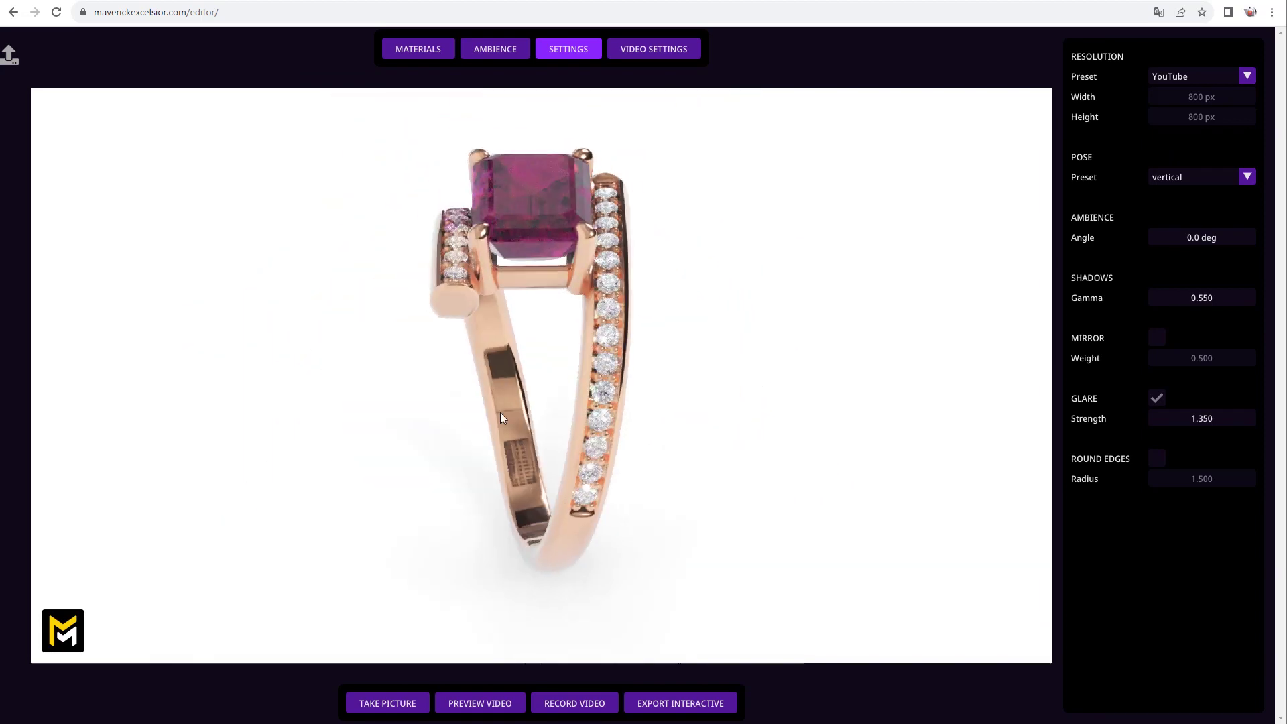
pyautogui.click(1179, 100)
pyautogui.moveTo(1194, 95); pyautogui.dragTo(1195, 118)
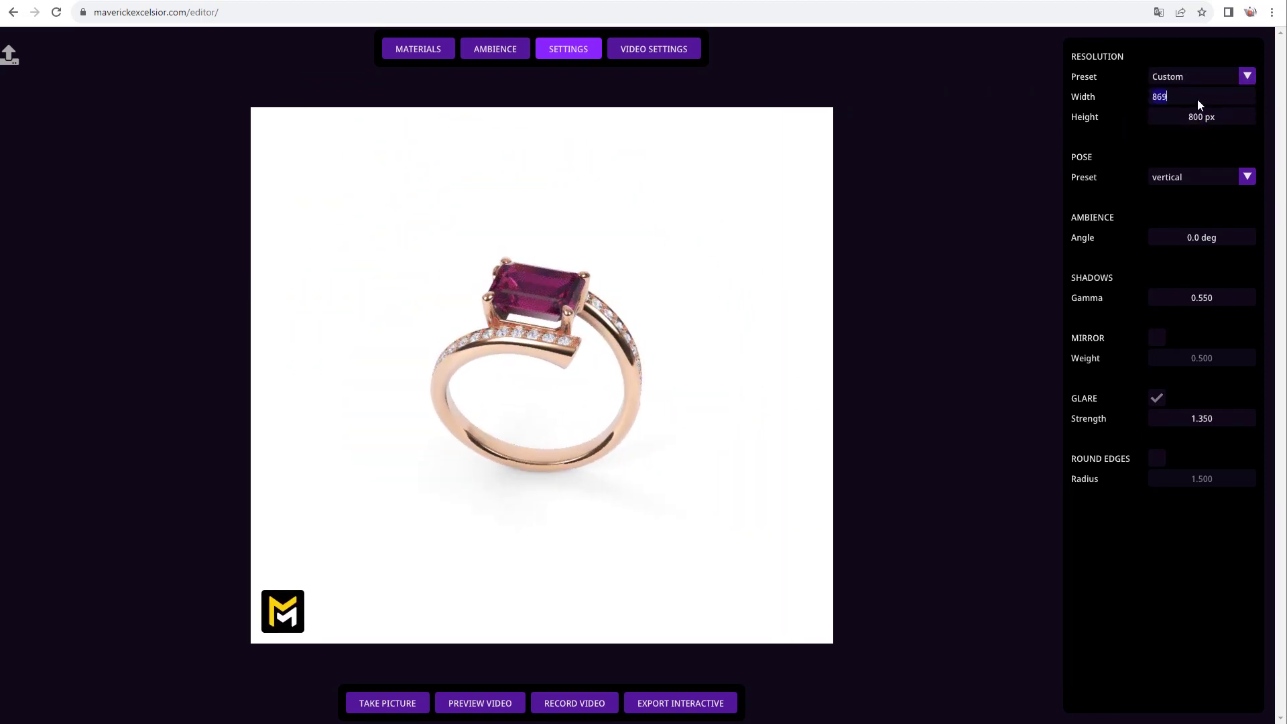
pyautogui.write('800')
pyautogui.press('Return')
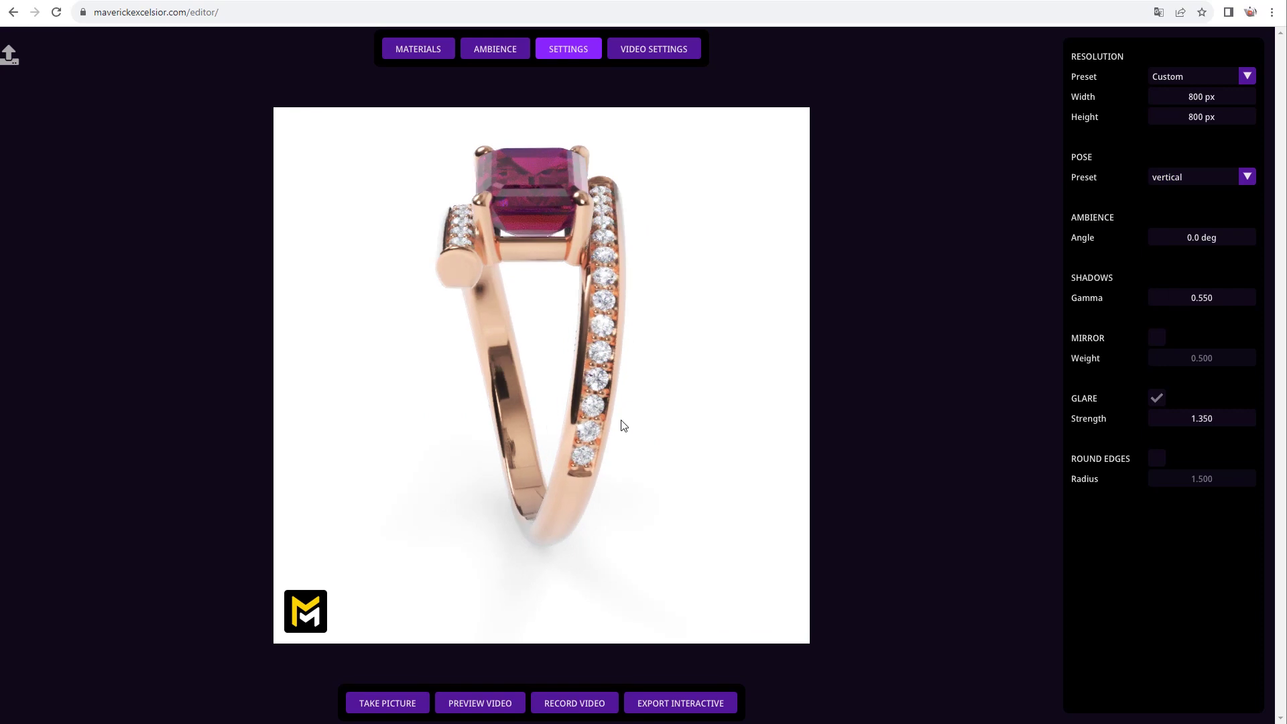
# Try the resting_2 and resting_1 pose presets on the ring and finish on resting_2
pyautogui.click(1194, 176)
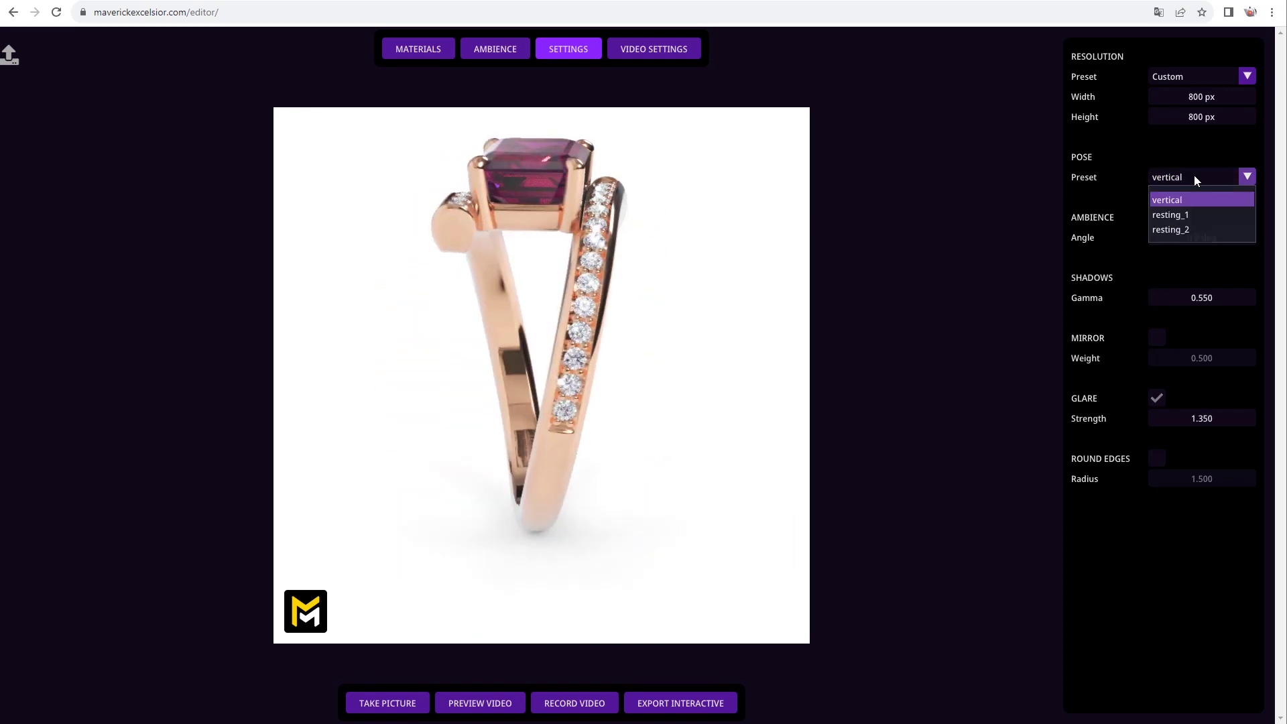
pyautogui.click(1168, 230)
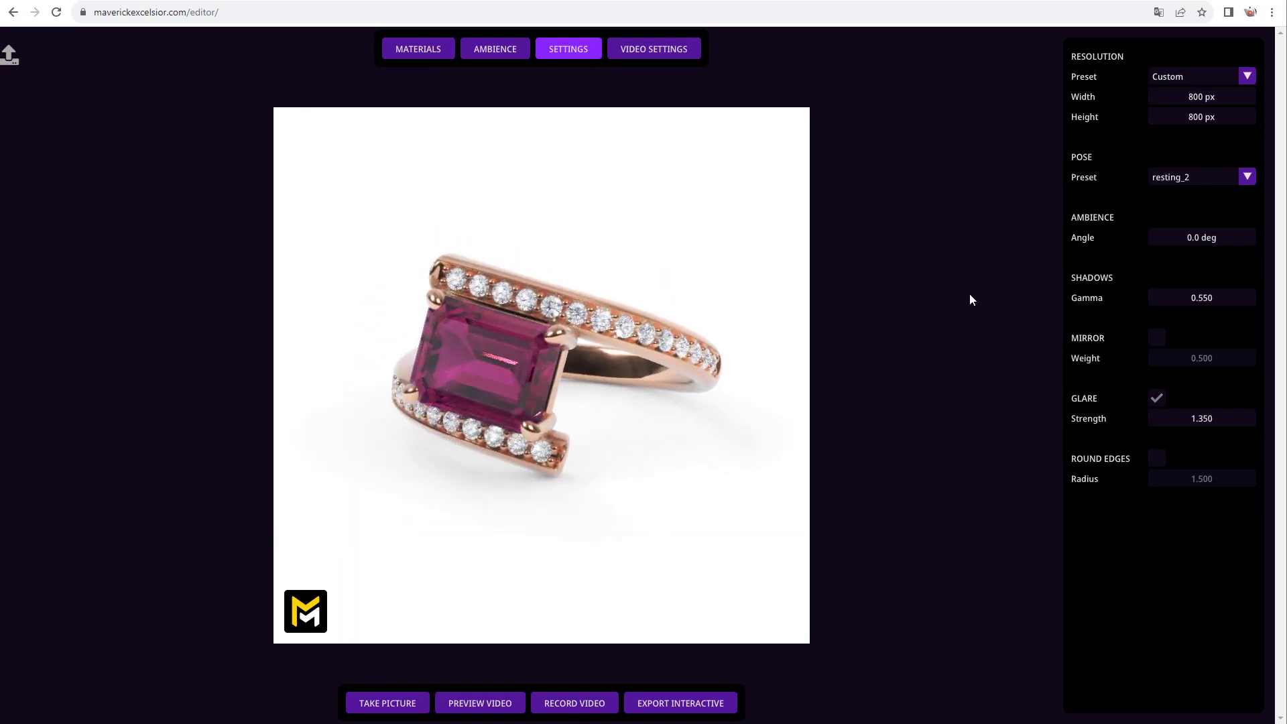
pyautogui.click(1180, 174)
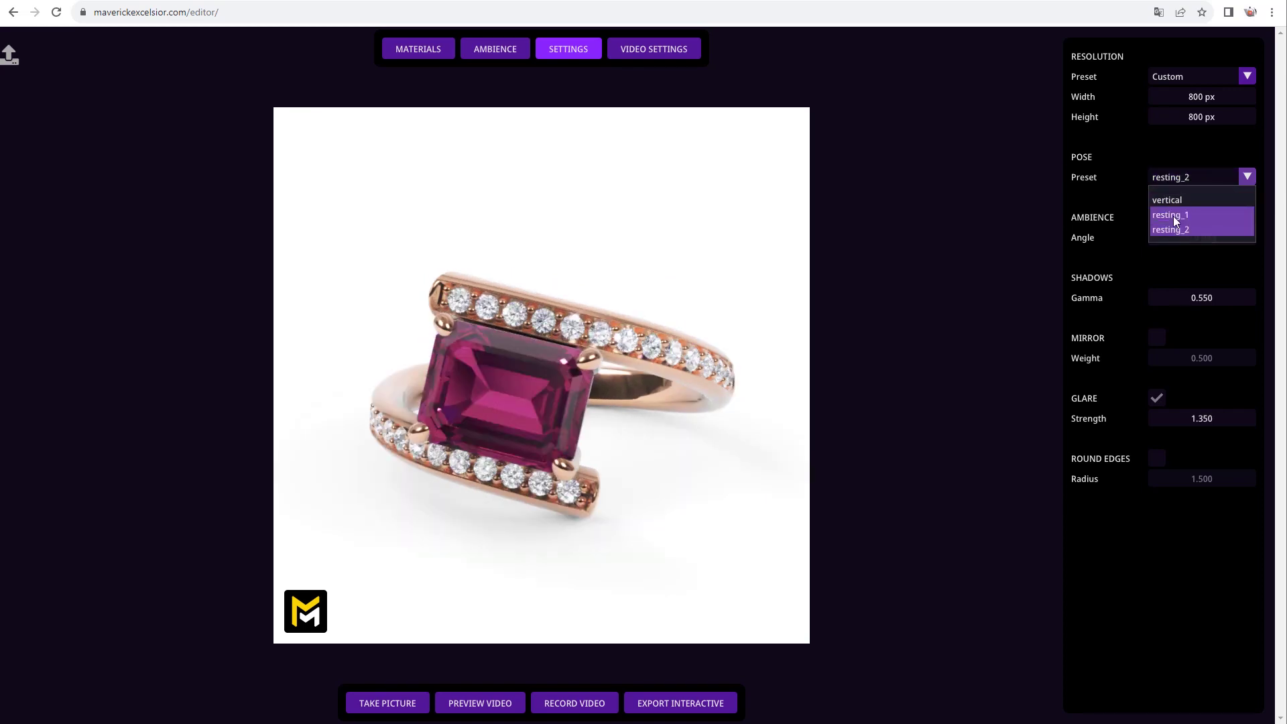
pyautogui.click(1173, 215)
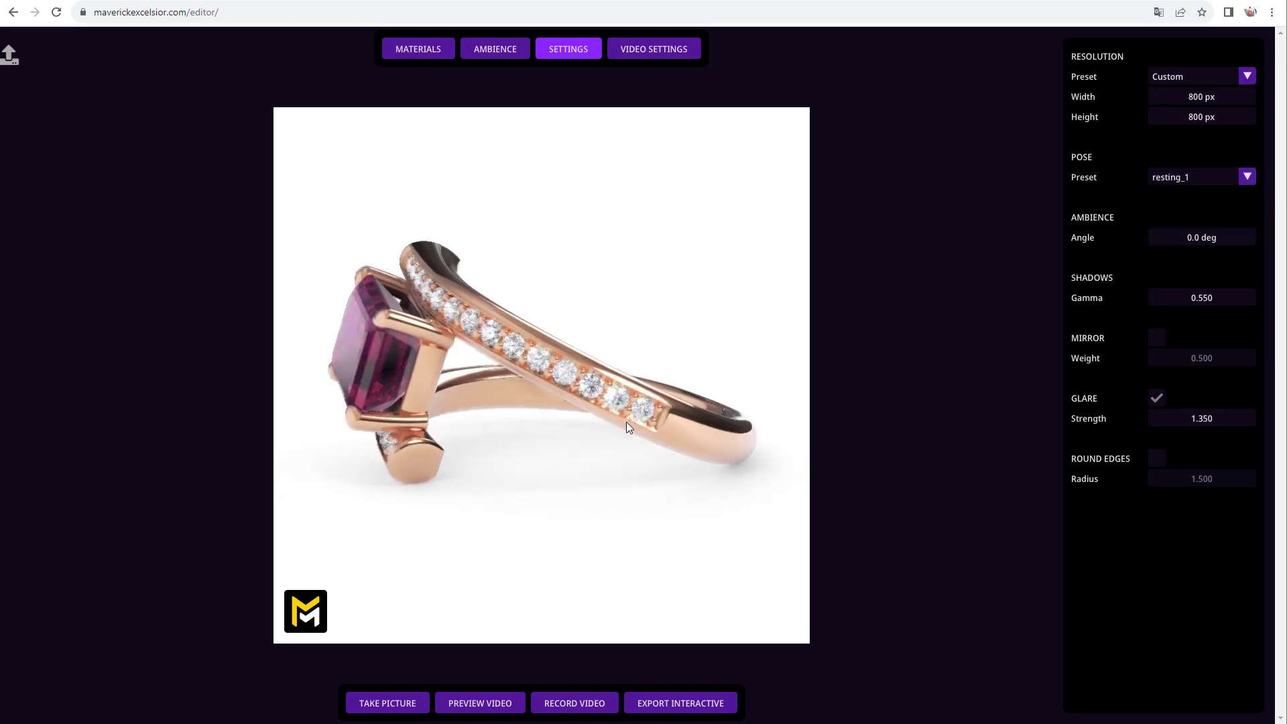
pyautogui.click(1184, 176)
pyautogui.click(1176, 232)
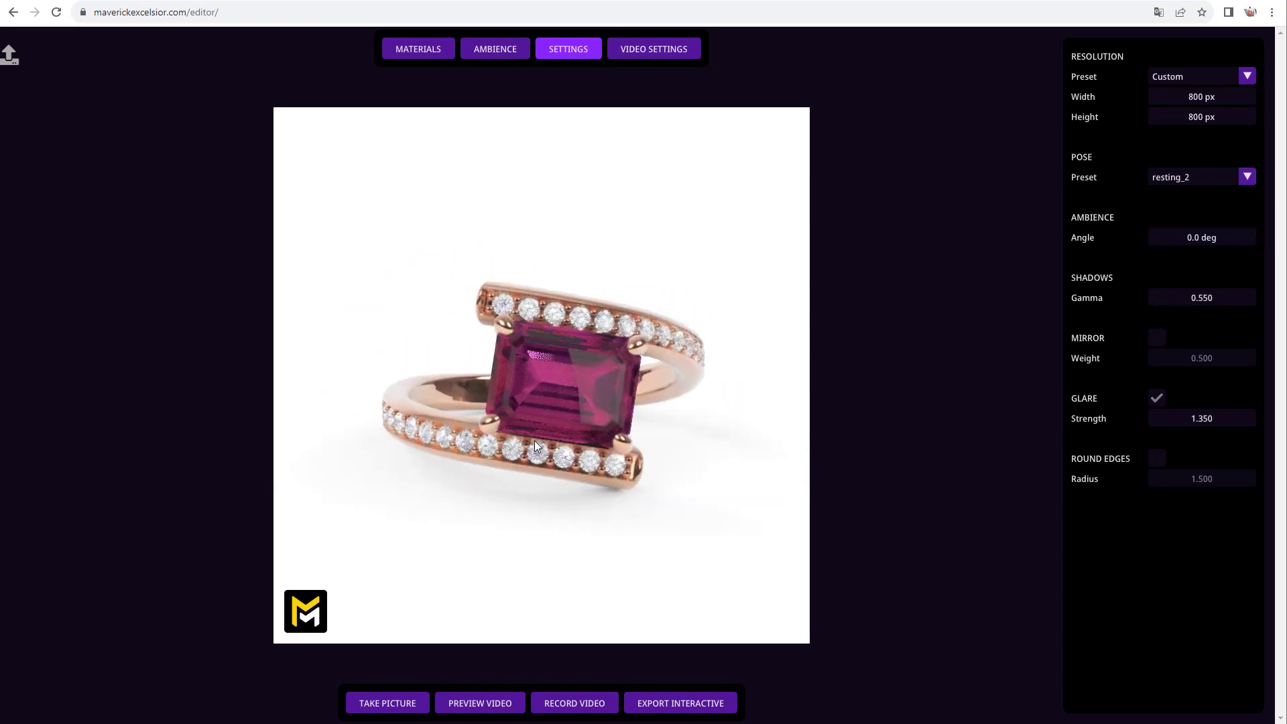
# Rotate the ambience around the ring and leave its angle at 9 degrees
pyautogui.moveTo(1172, 245); pyautogui.dragTo(982, 260)
pyautogui.moveTo(1113, 272); pyautogui.dragTo(1204, 252)
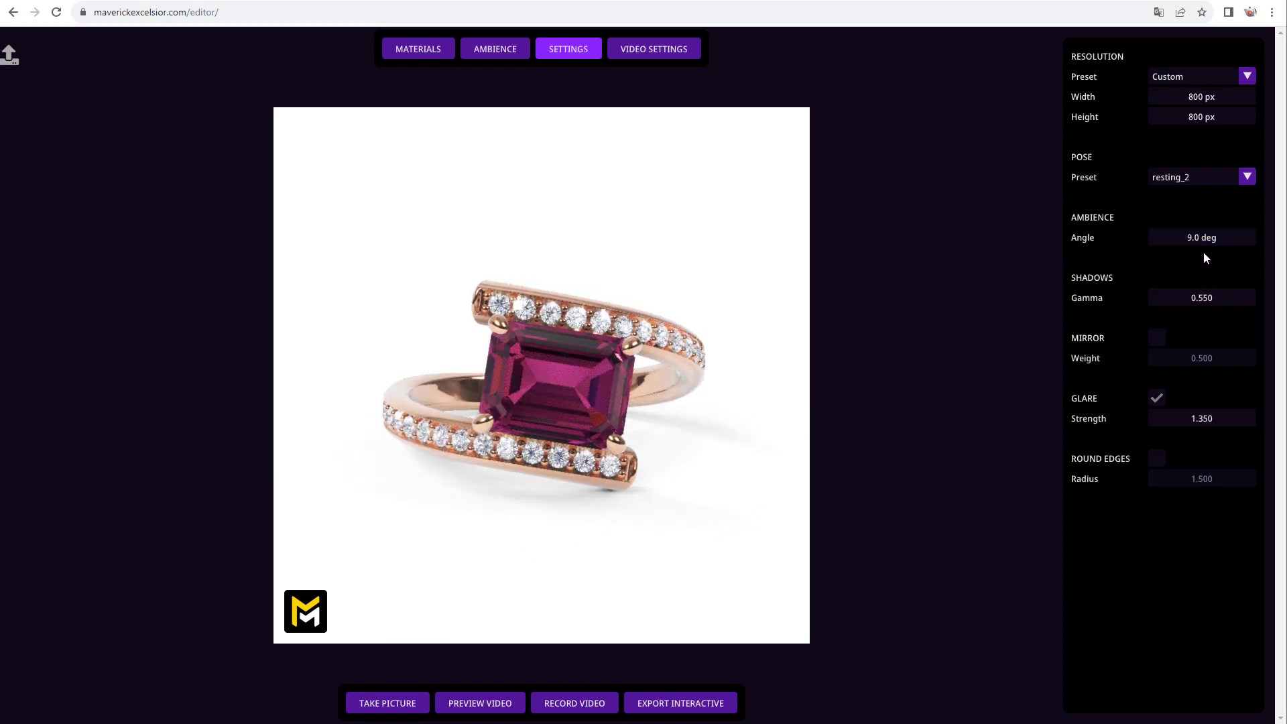
pyautogui.moveTo(713, 377); pyautogui.dragTo(773, 347)
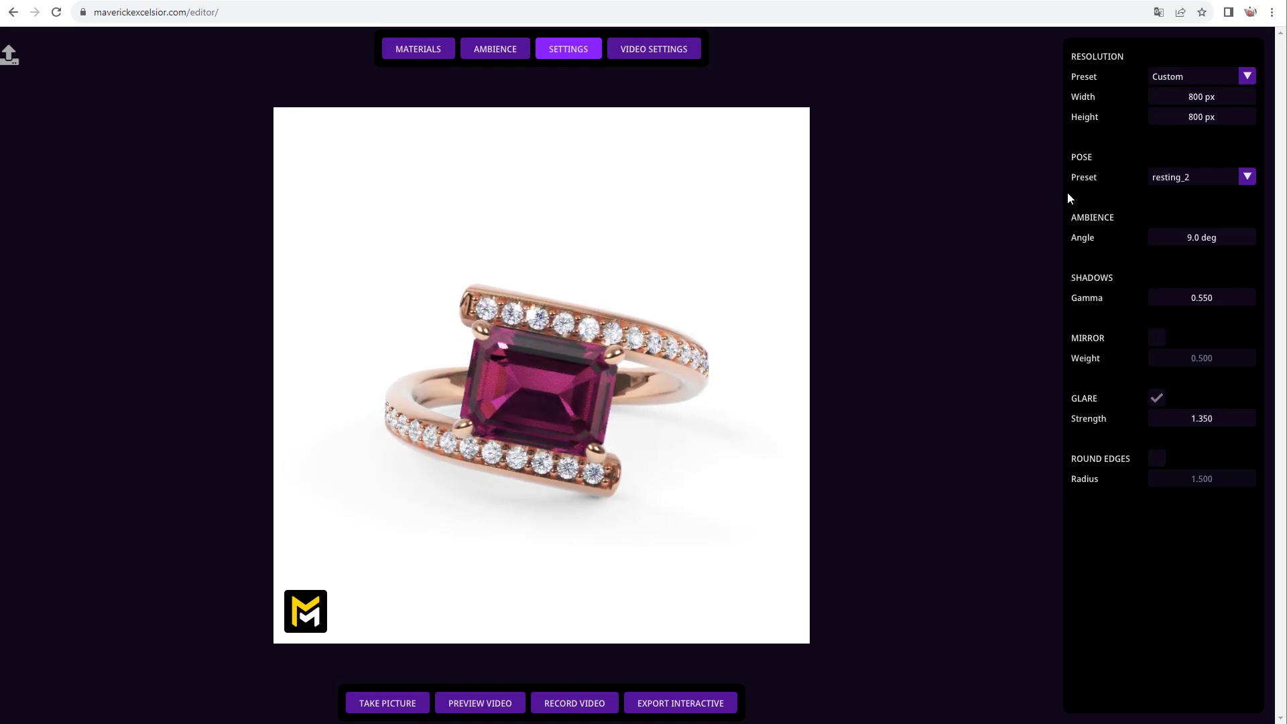
# Reduce the shadows gamma to 0 to try the ring without shadows, and raise it to 0.720
pyautogui.moveTo(1172, 300); pyautogui.dragTo(860, 315)
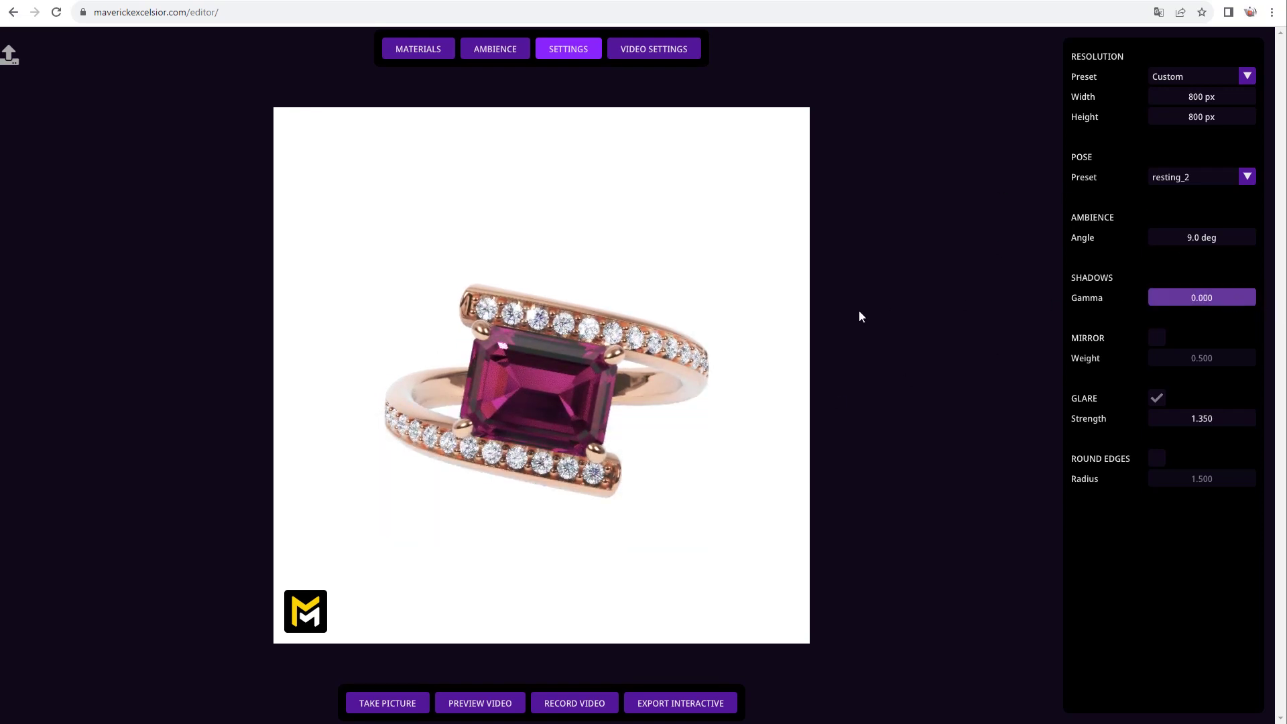
pyautogui.moveTo(544, 463); pyautogui.dragTo(572, 406)
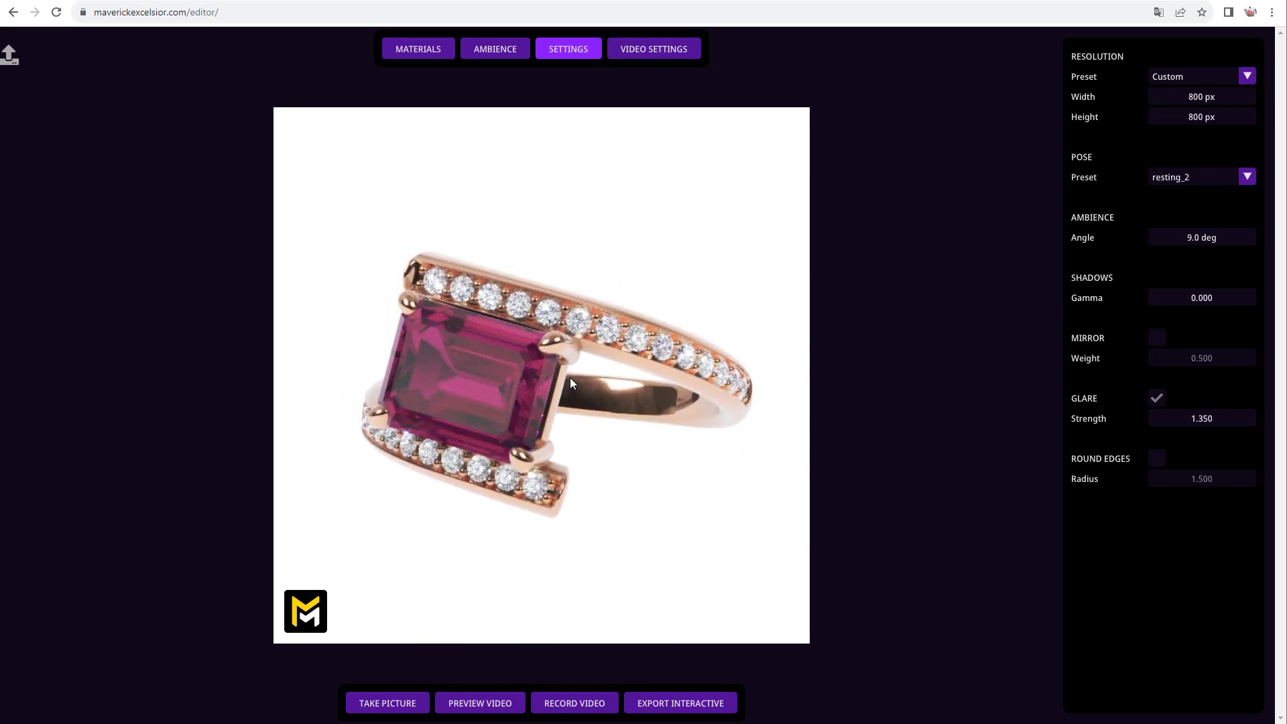
pyautogui.moveTo(1194, 303); pyautogui.dragTo(1221, 301)
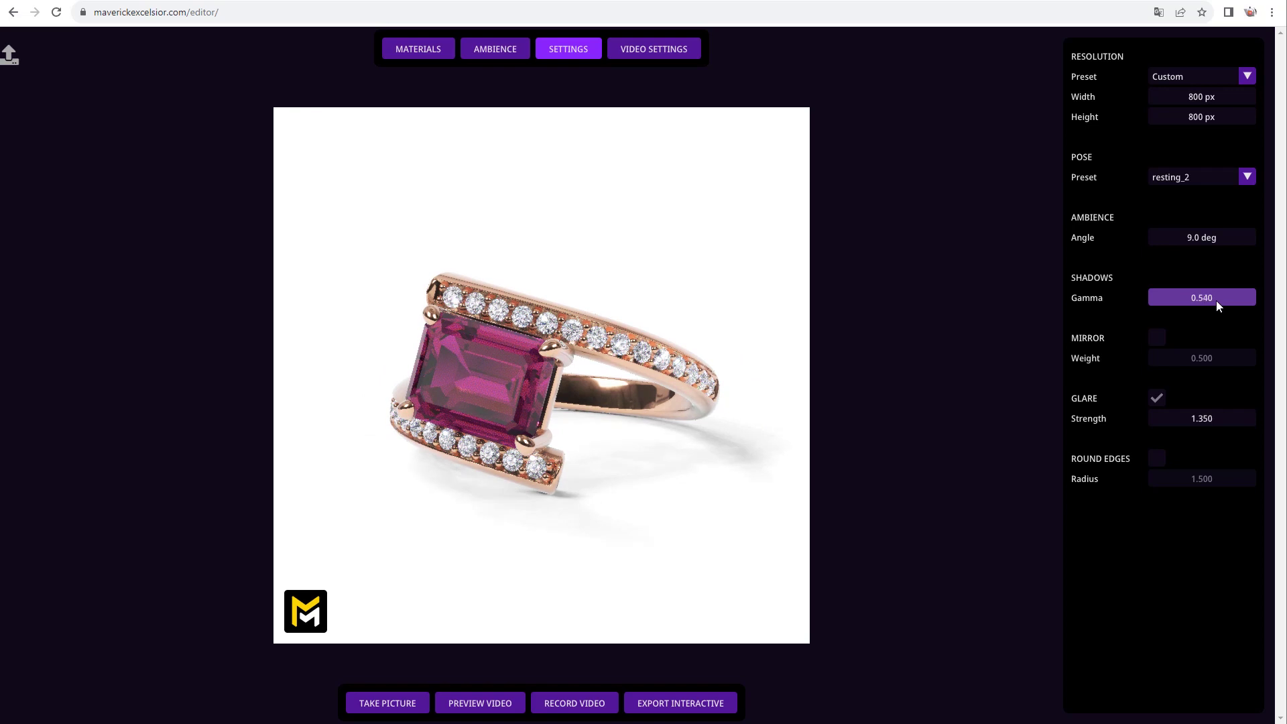
pyautogui.moveTo(724, 403); pyautogui.dragTo(594, 429)
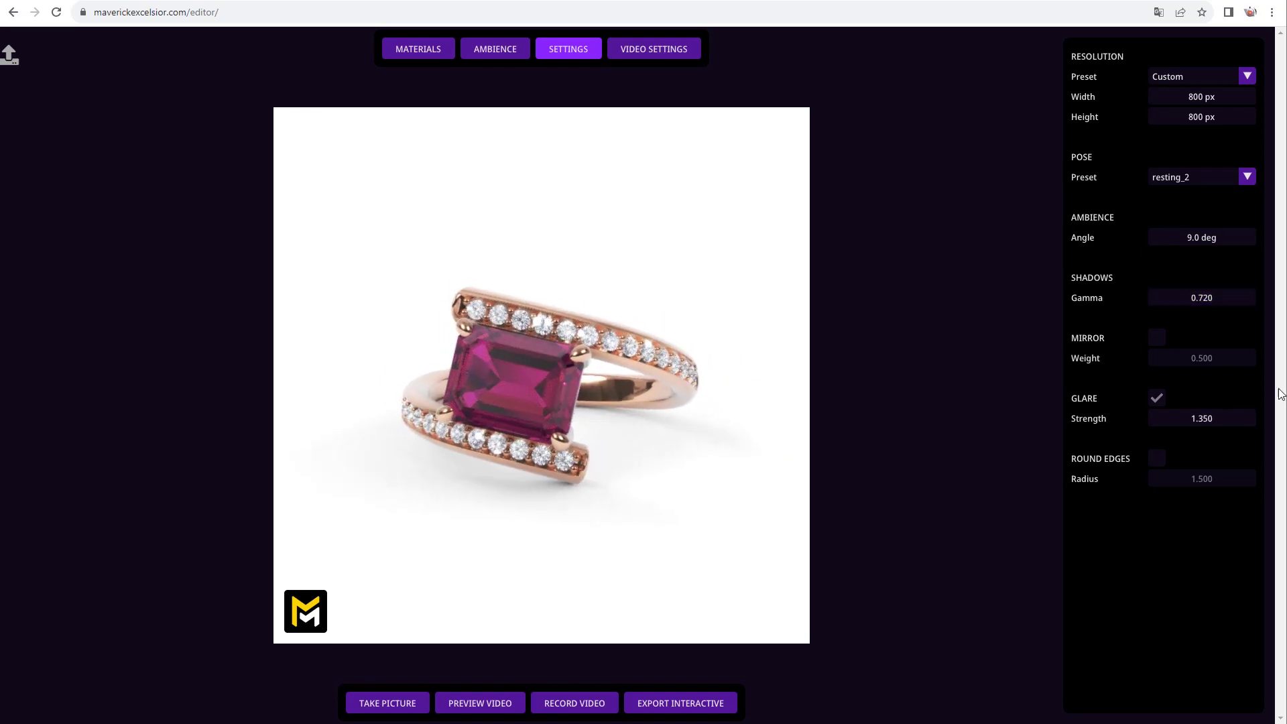
# Enable the mirror reflection under the ring and set its weight to 0.550
pyautogui.click(1156, 338)
pyautogui.moveTo(549, 477); pyautogui.dragTo(536, 446)
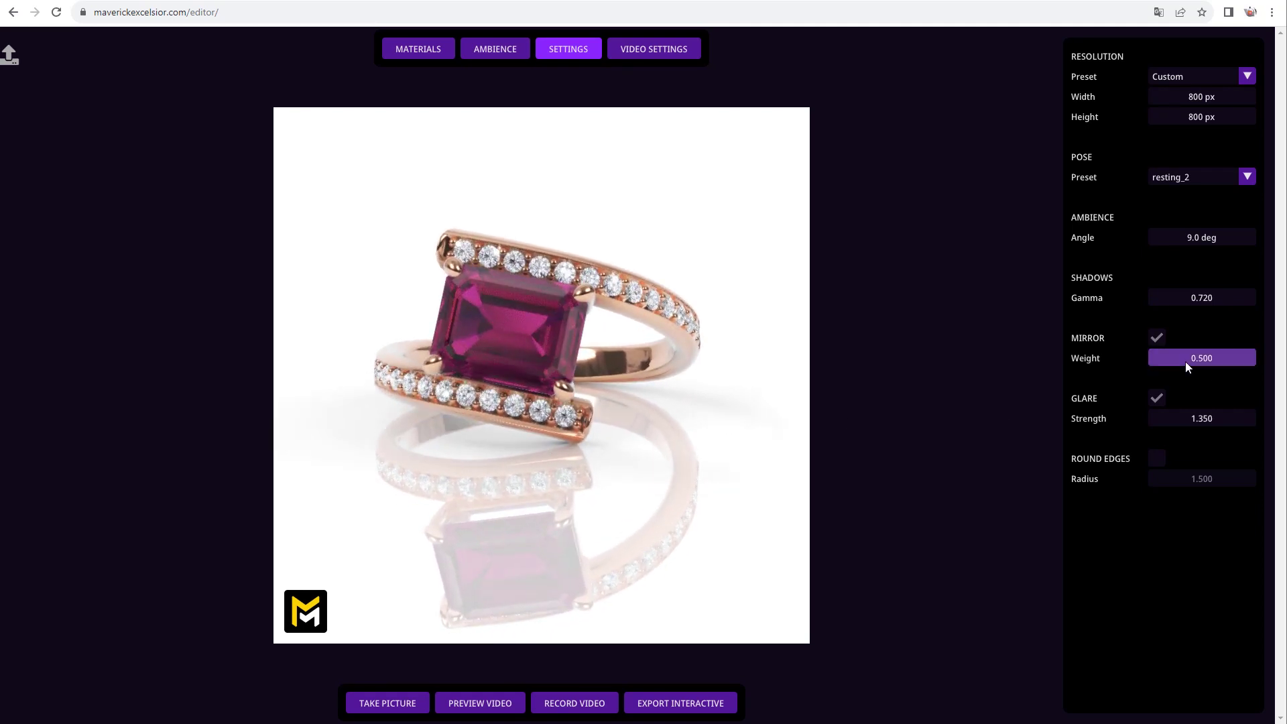
pyautogui.moveTo(1204, 360); pyautogui.dragTo(1068, 381)
pyautogui.moveTo(543, 463)
pyautogui.mouseDown()
pyautogui.moveTo(576, 418)
pyautogui.moveTo(553, 444)
pyautogui.mouseUp()
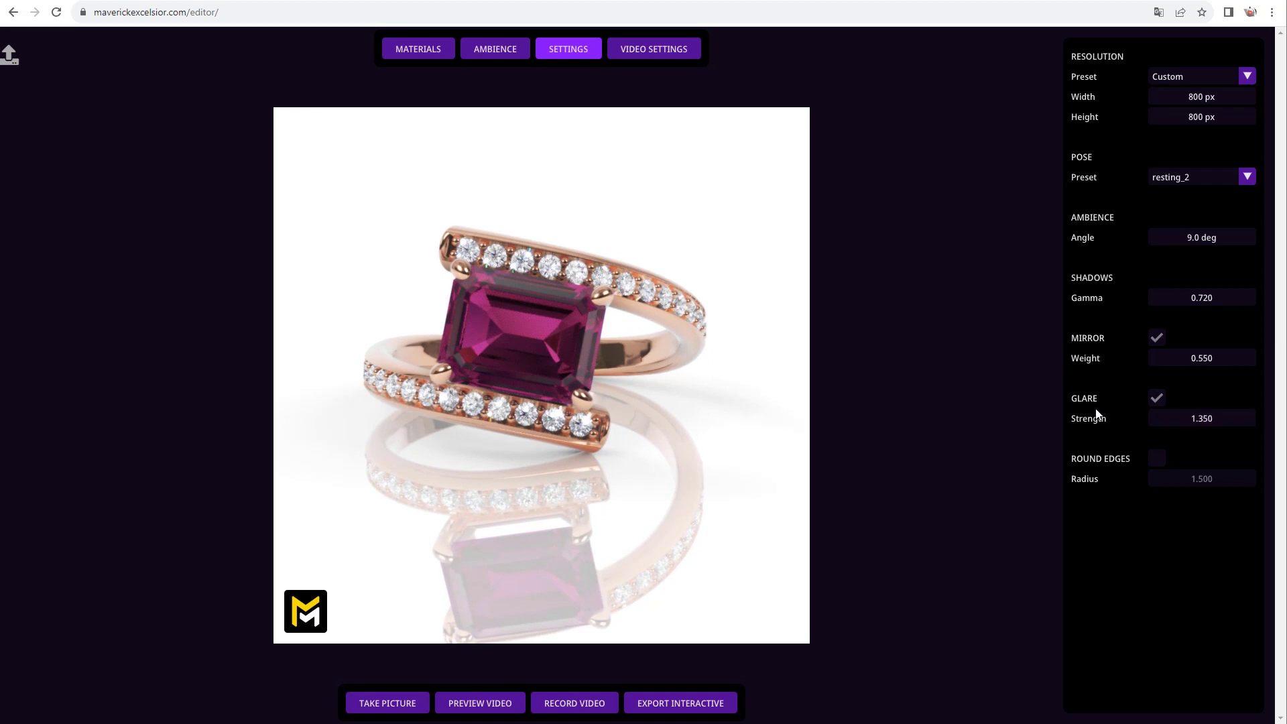
pyautogui.moveTo(622, 412); pyautogui.dragTo(589, 436)
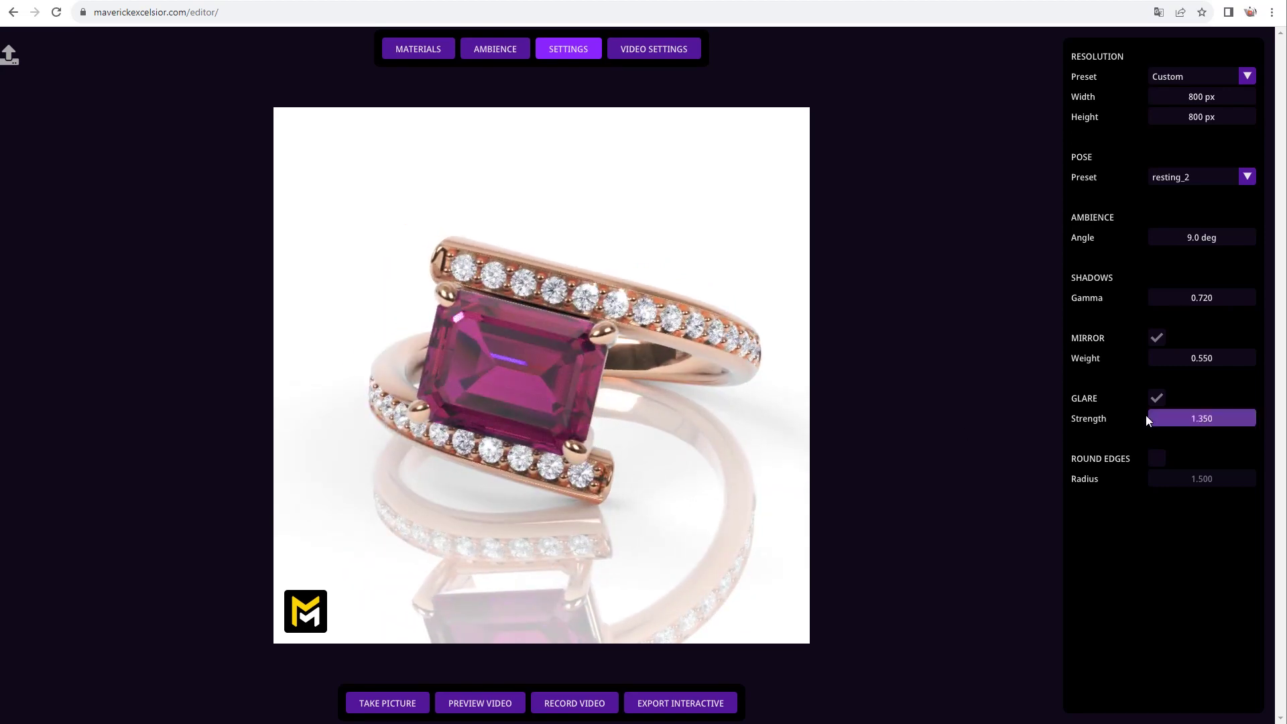
# Set the glare strength to 5.050, and try a stronger glare on a dark ambience as well
pyautogui.moveTo(1225, 418); pyautogui.dragTo(1247, 419)
pyautogui.moveTo(557, 409); pyautogui.dragTo(481, 412)
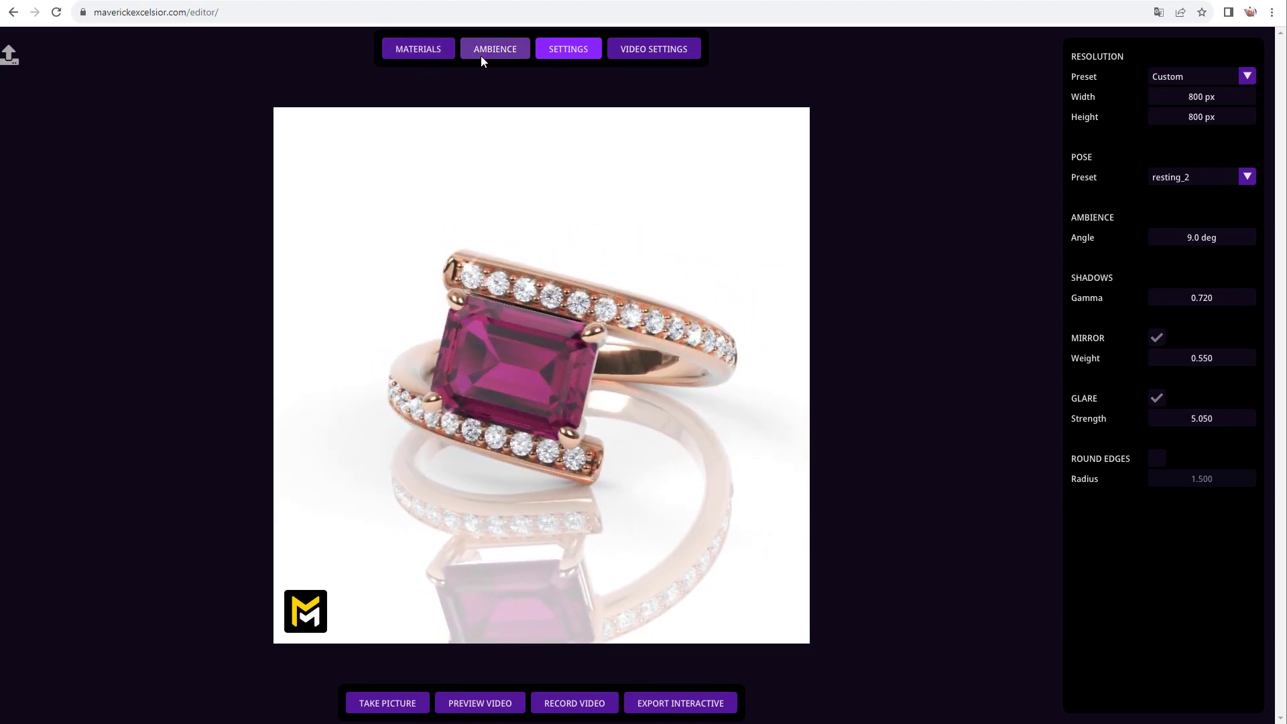
pyautogui.click(481, 57)
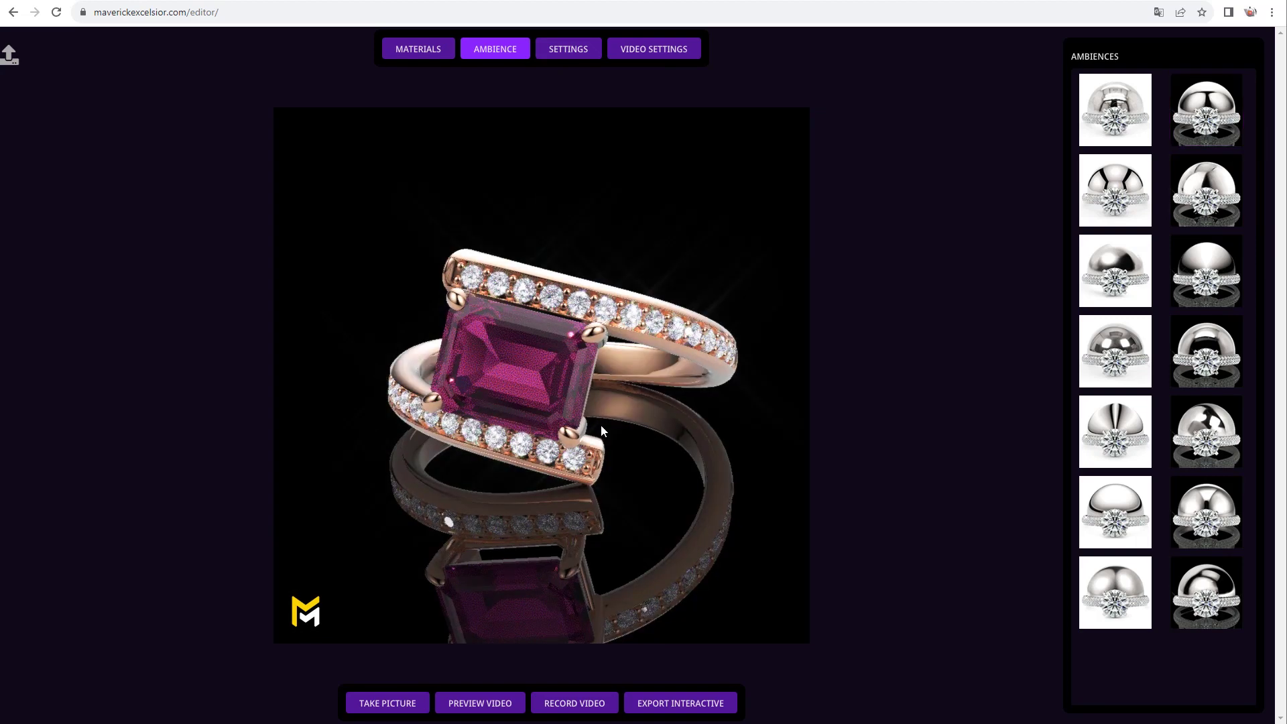
pyautogui.click(563, 55)
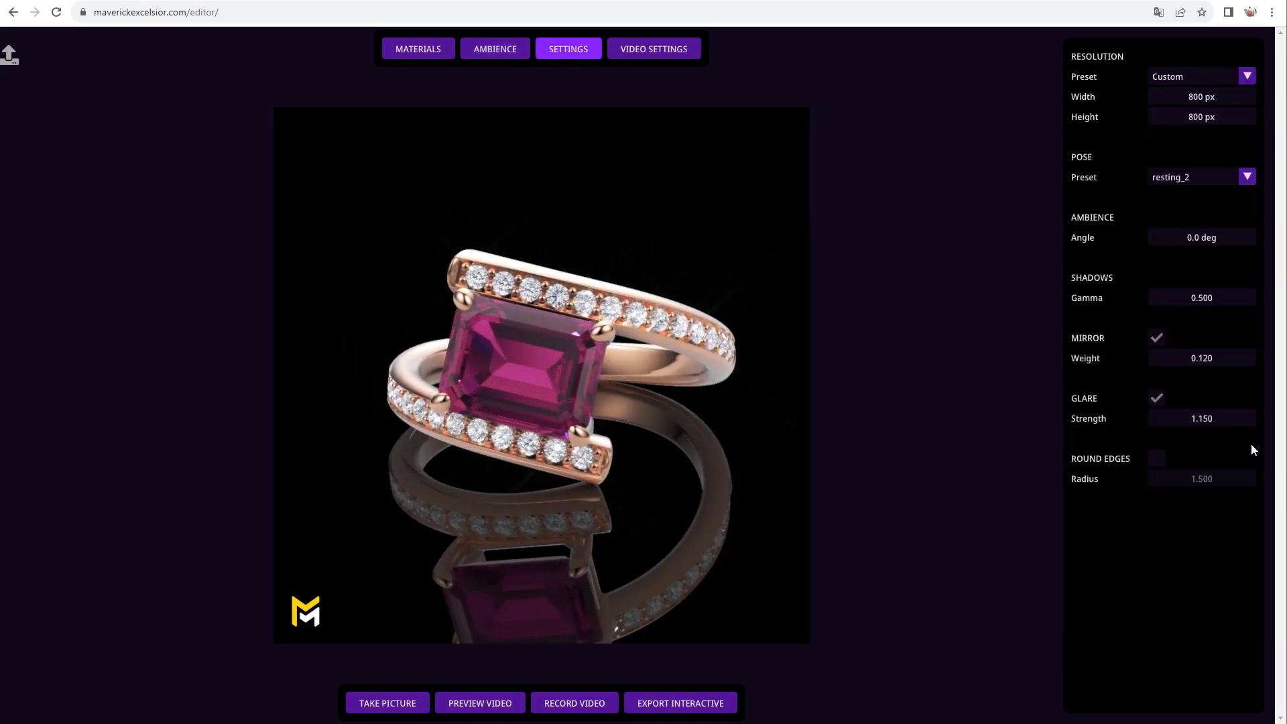
pyautogui.moveTo(1219, 418); pyautogui.dragTo(1251, 419)
pyautogui.moveTo(507, 453); pyautogui.dragTo(631, 325)
# Return the ring to a white-background ambience and enable the mirror reflection
pyautogui.click(496, 52)
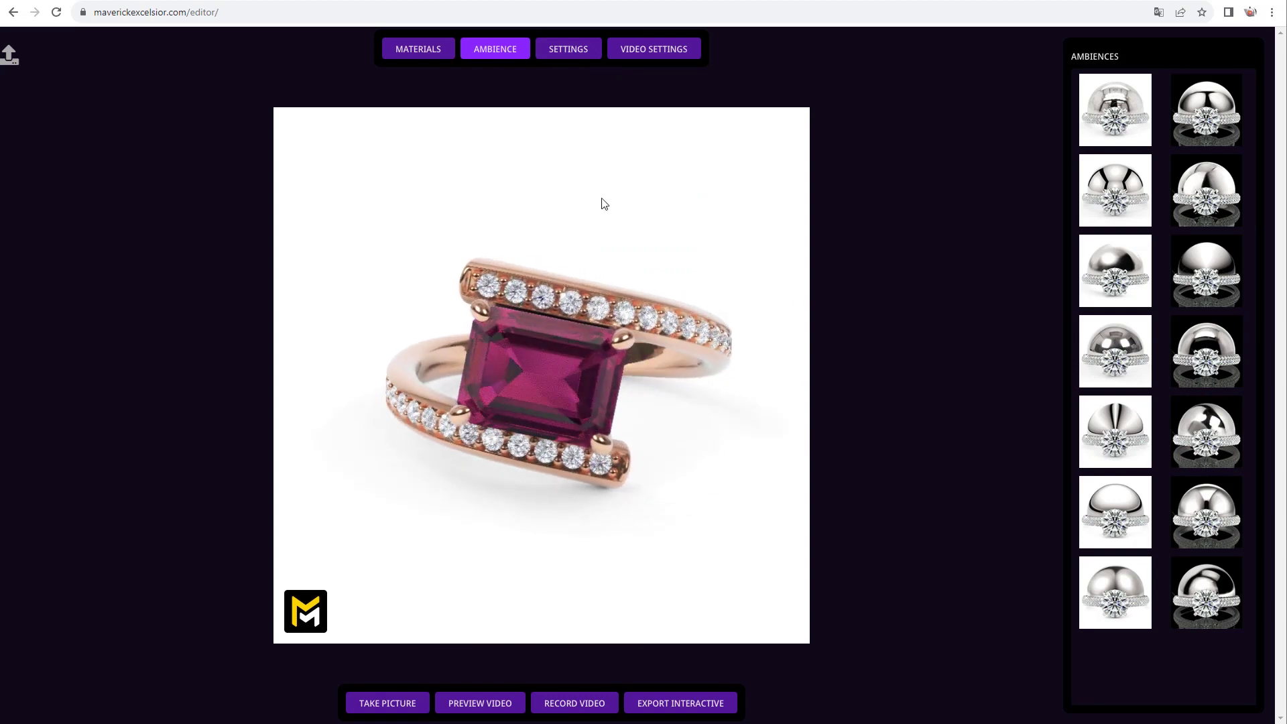
pyautogui.click(584, 51)
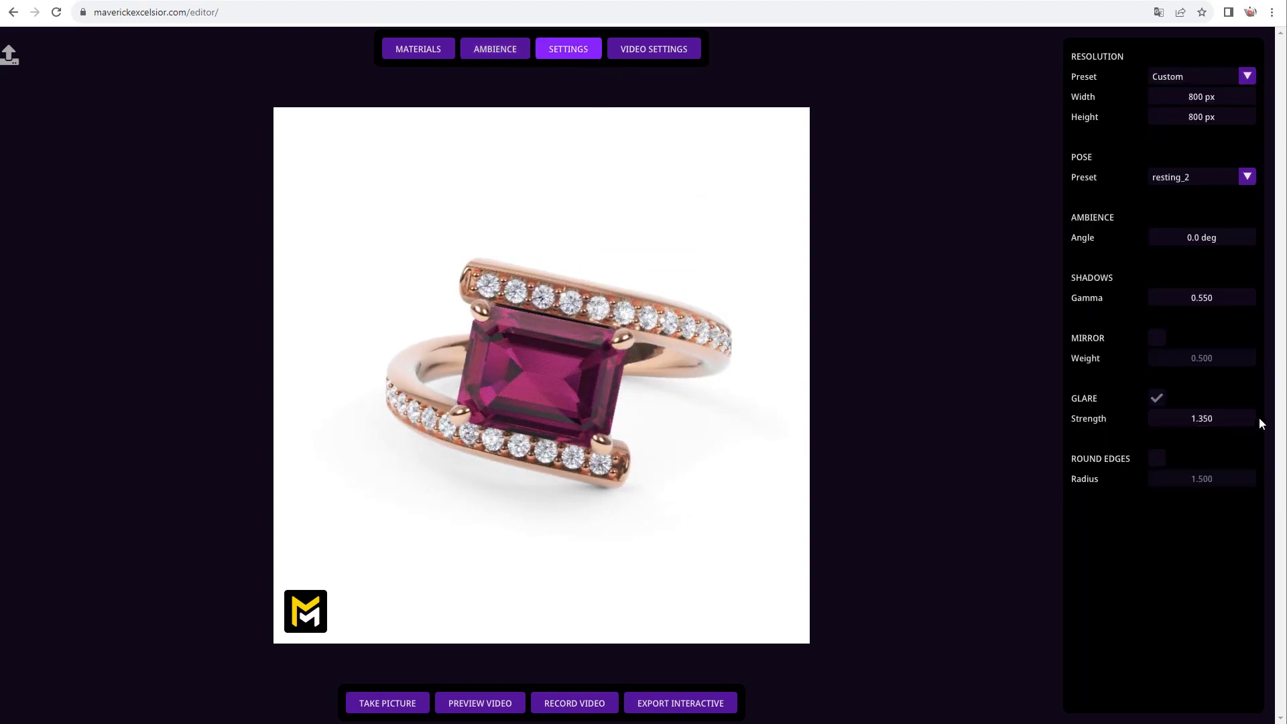
pyautogui.click(1158, 342)
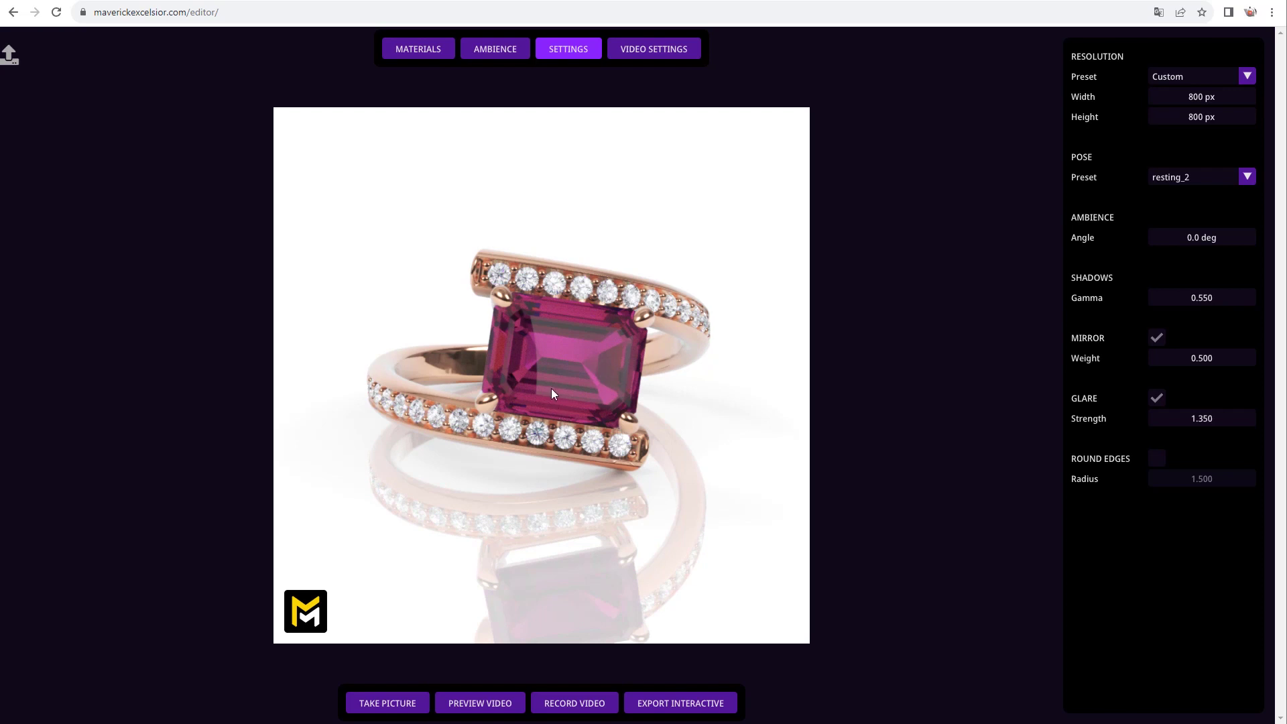
pyautogui.moveTo(542, 388); pyautogui.dragTo(569, 376)
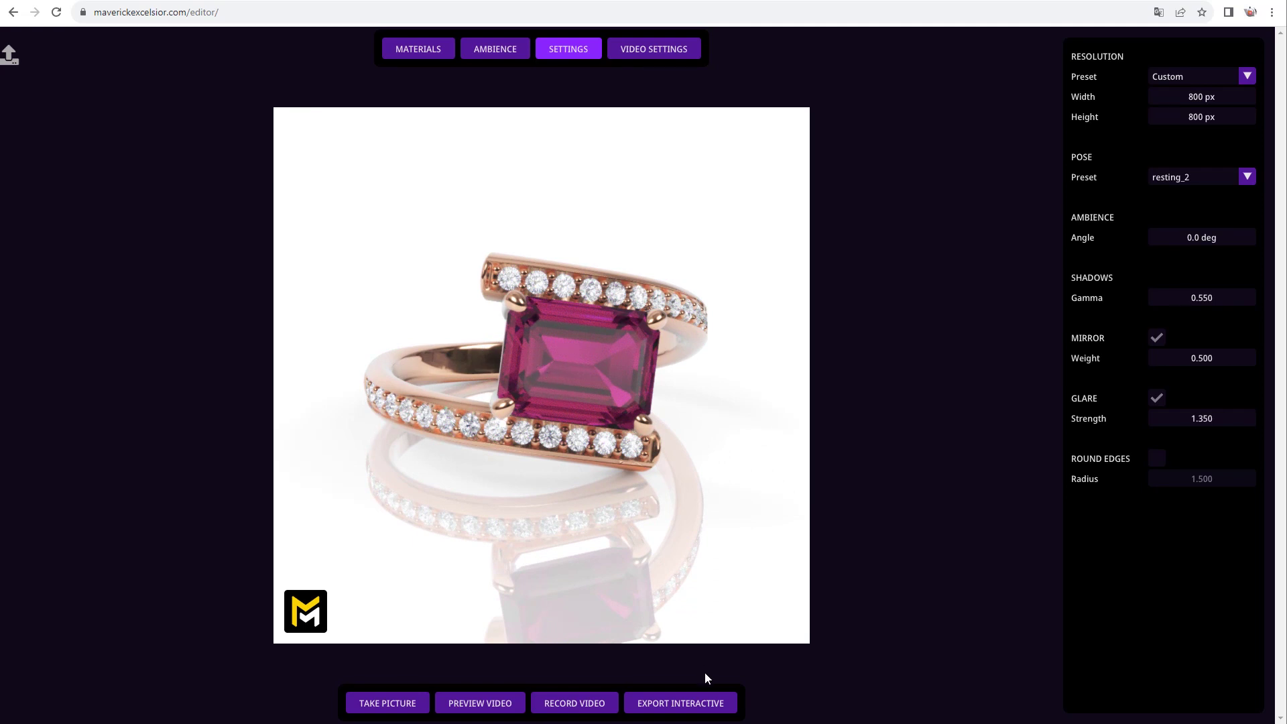
# Export the ring as an interactive .webex file and show the downloaded file in its folder
pyautogui.click(680, 703)
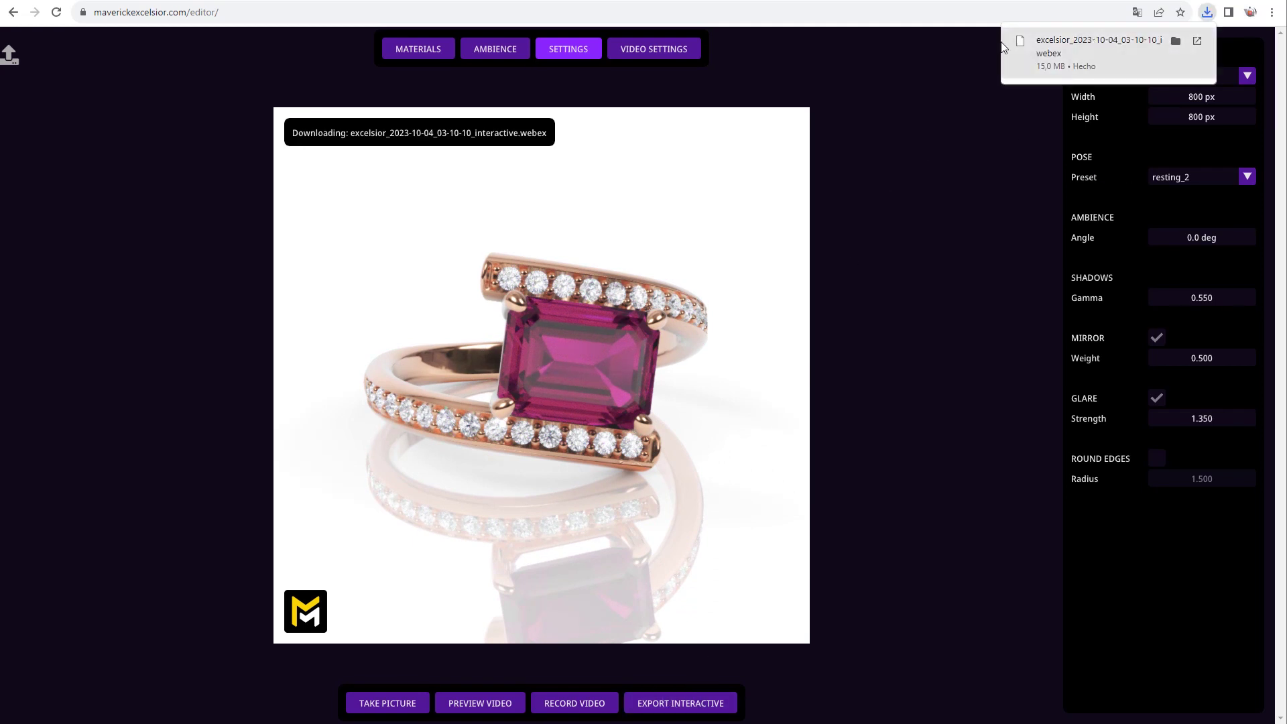
pyautogui.rightClick(1059, 51)
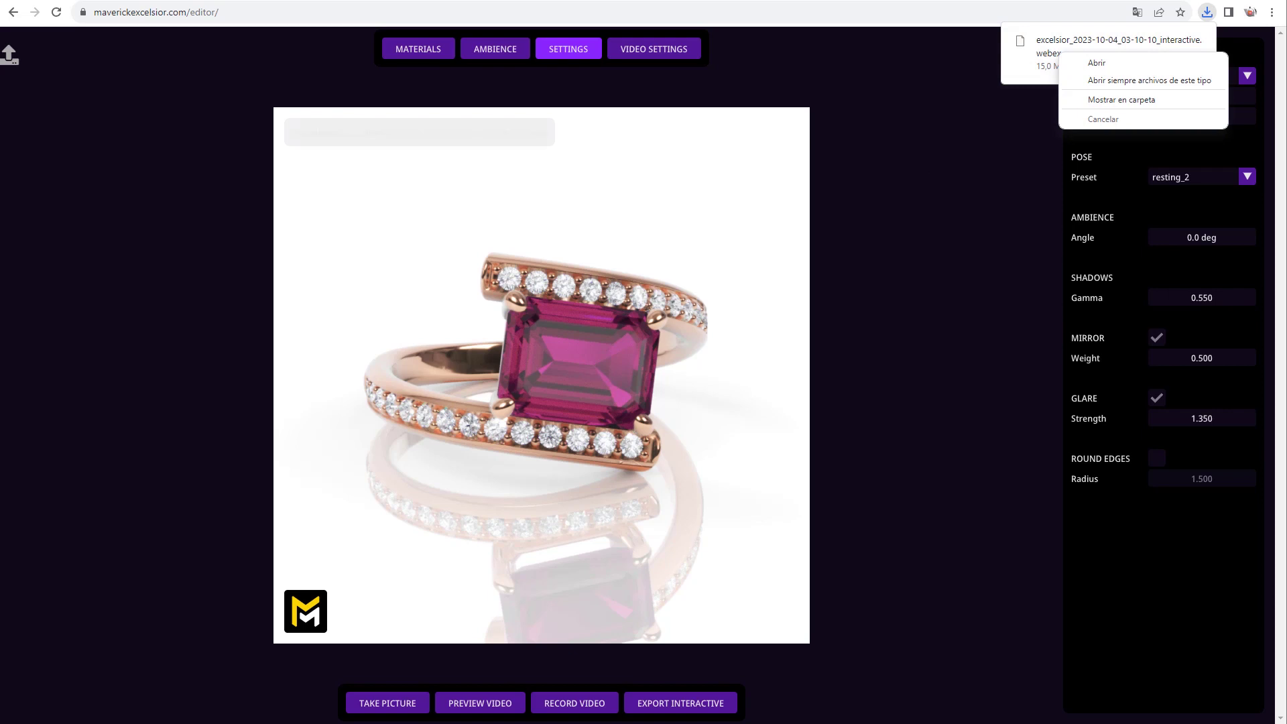
pyautogui.click(1099, 97)
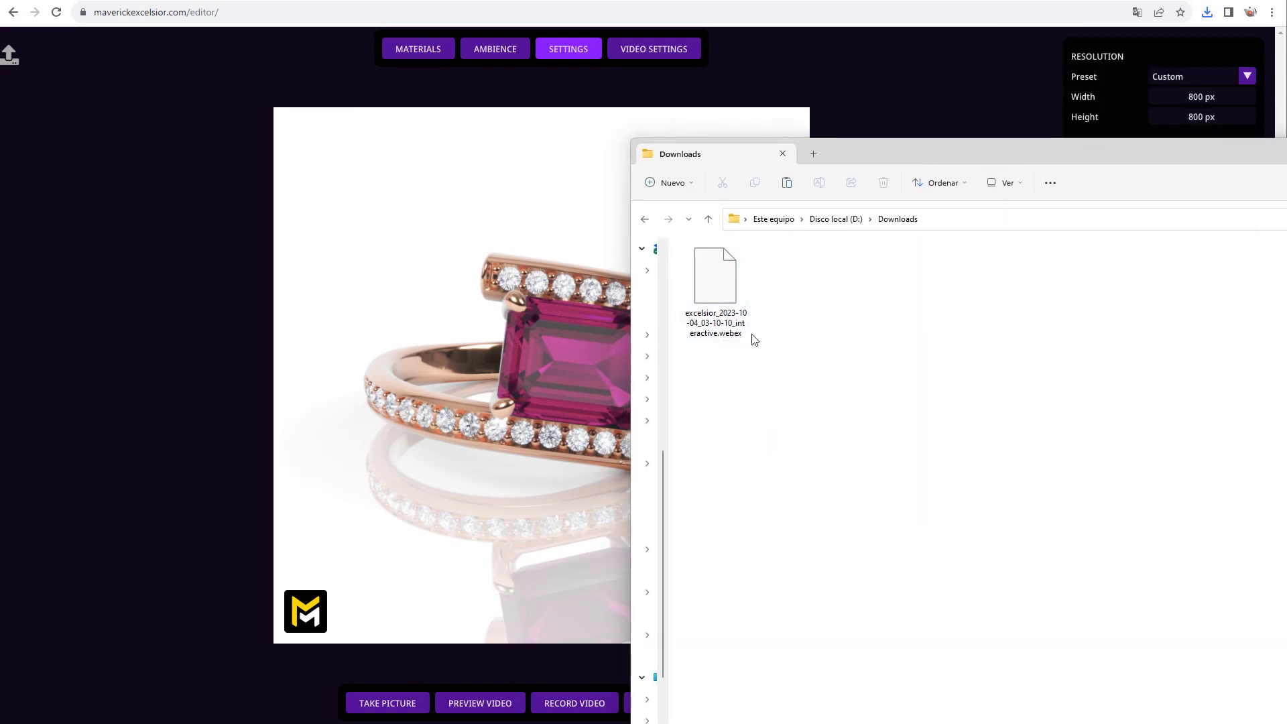
pyautogui.moveTo(859, 155); pyautogui.dragTo(1286, 138)
# Load the pearl earrings model maverickexcelsior showcase_21.3dm into the editor
pyautogui.moveTo(540, 403); pyautogui.dragTo(506, 401)
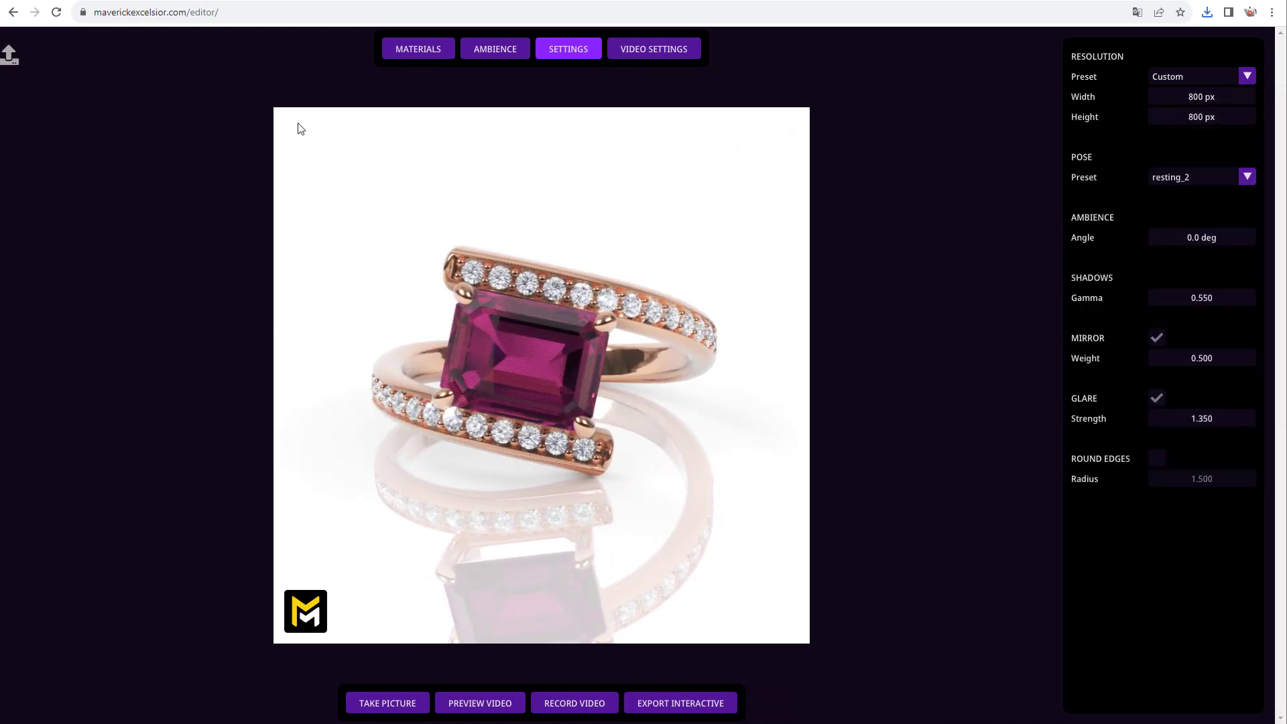
pyautogui.hotkey('ctrl', 'o')
pyautogui.press('Escape')
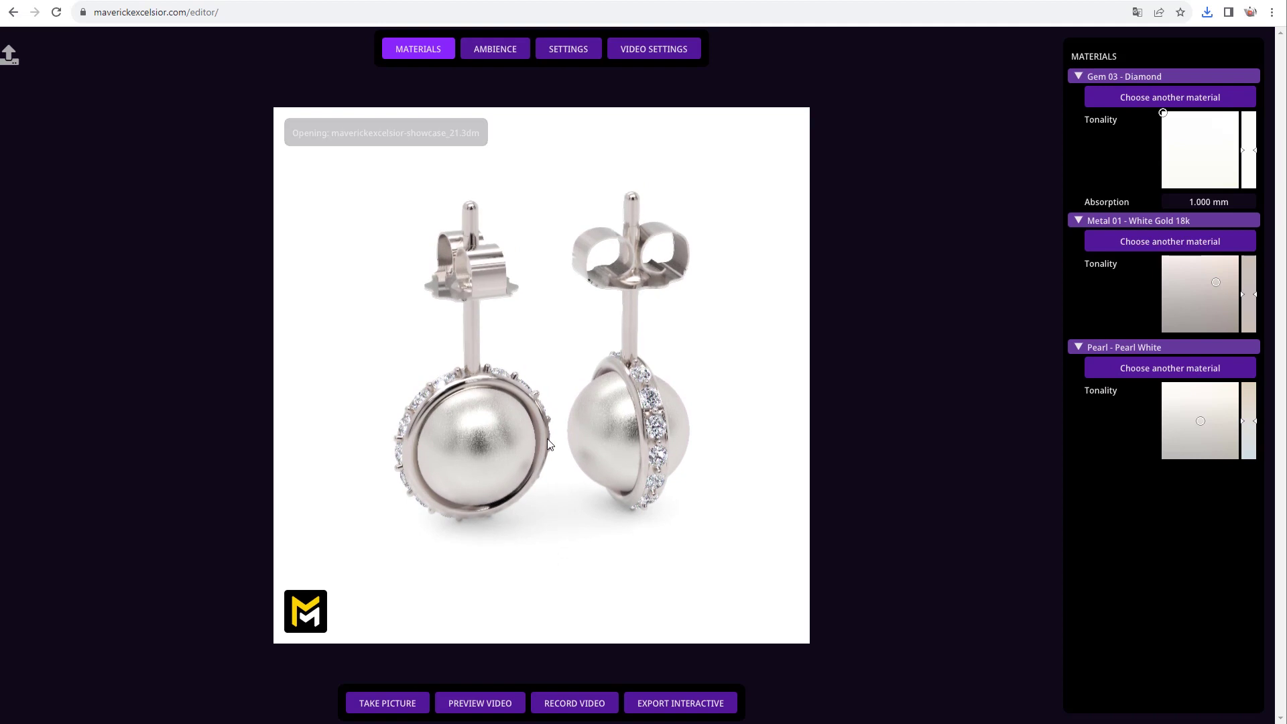
pyautogui.scroll(-3, 559, 428)
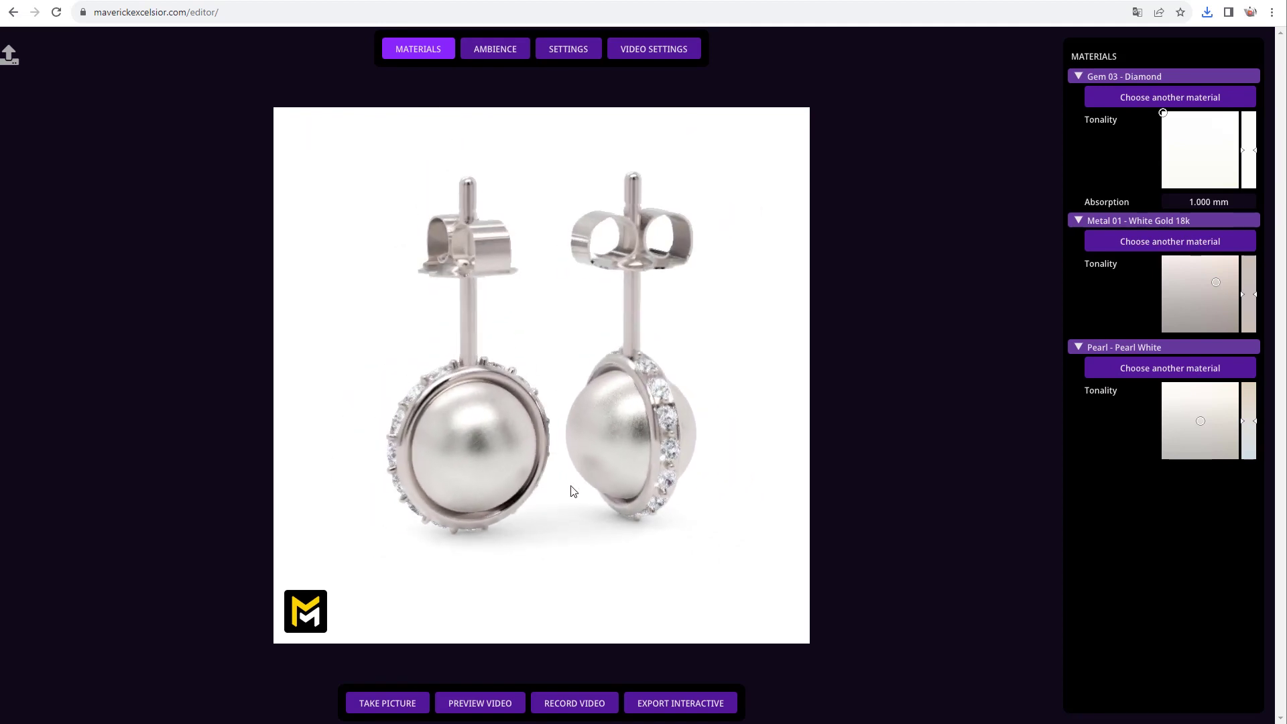
# Set the shadows gamma to 0 for the earrings
pyautogui.click(580, 51)
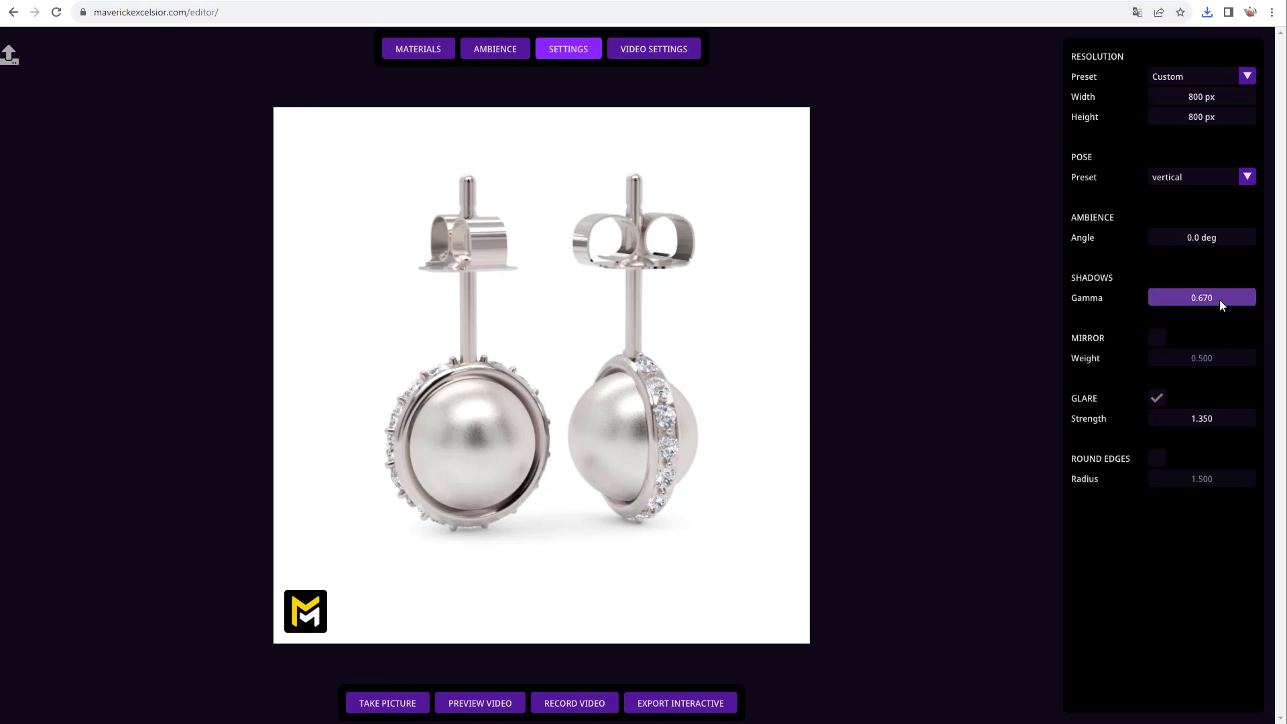
pyautogui.moveTo(1220, 300); pyautogui.dragTo(842, 316)
pyautogui.moveTo(464, 490); pyautogui.dragTo(494, 497)
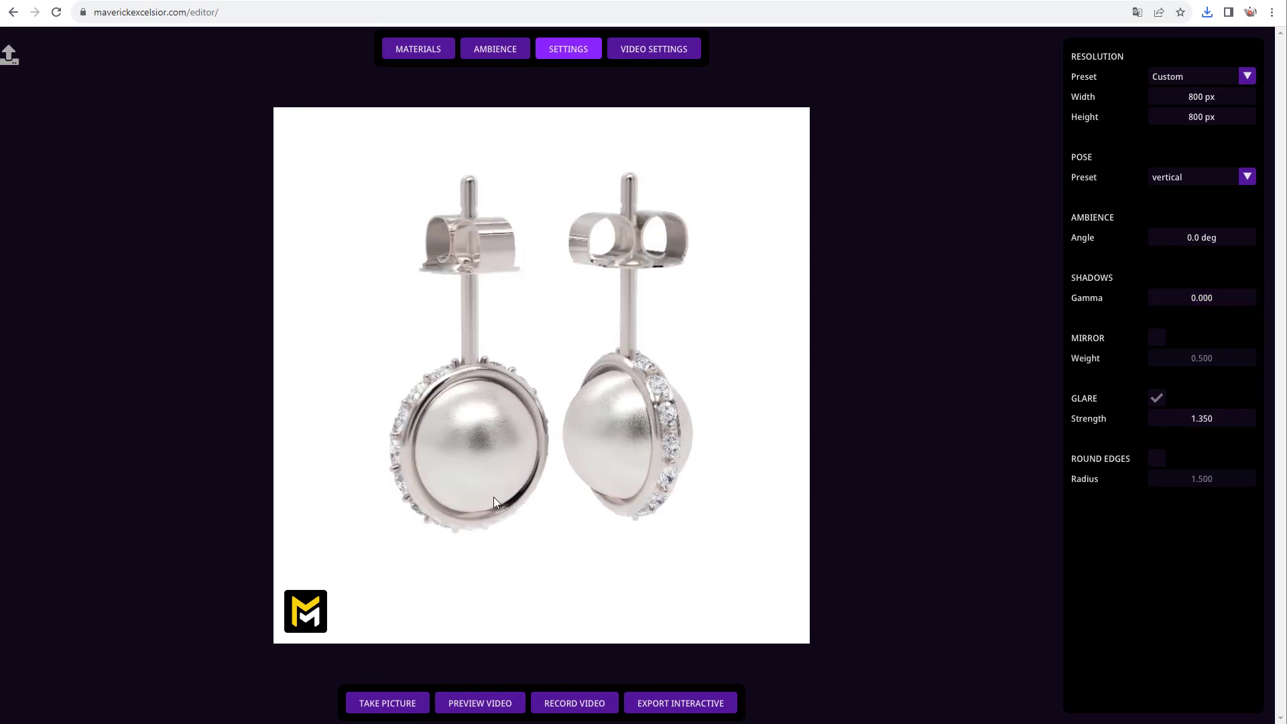
# Change the earrings' pearl material to Pearl Blue
pyautogui.click(439, 52)
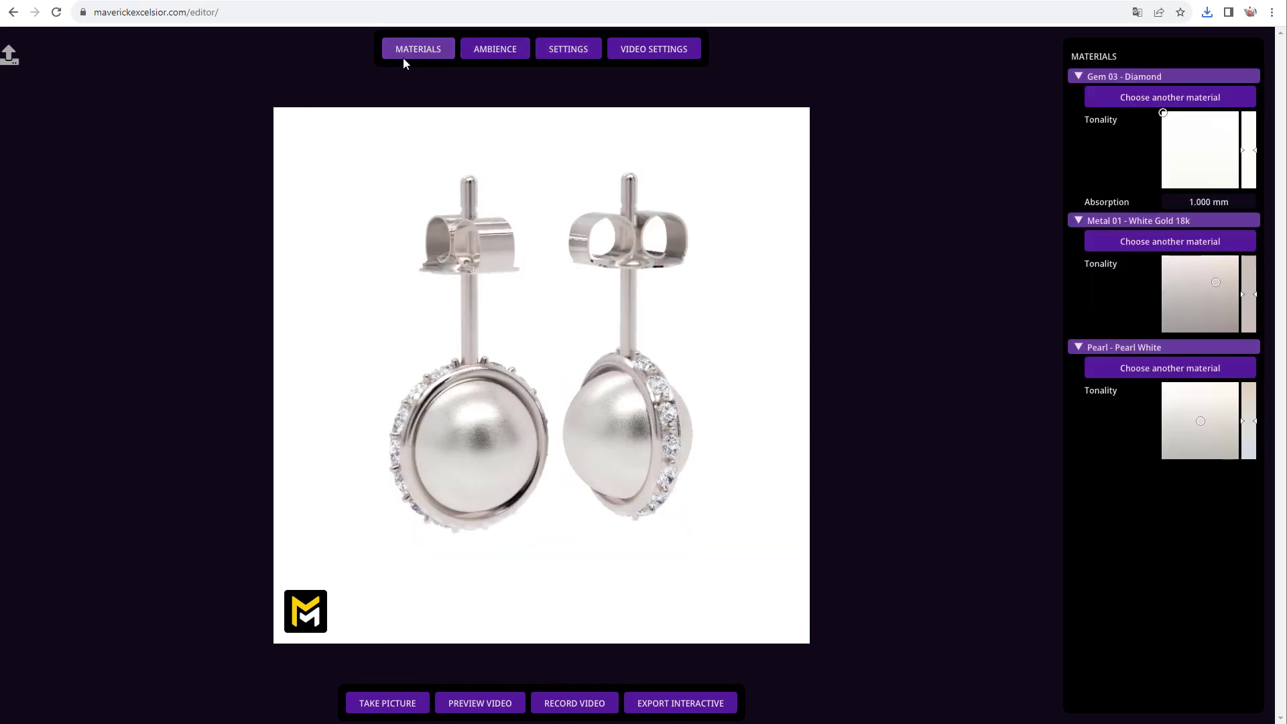
pyautogui.click(1166, 368)
pyautogui.scroll(-1, 1065, 342)
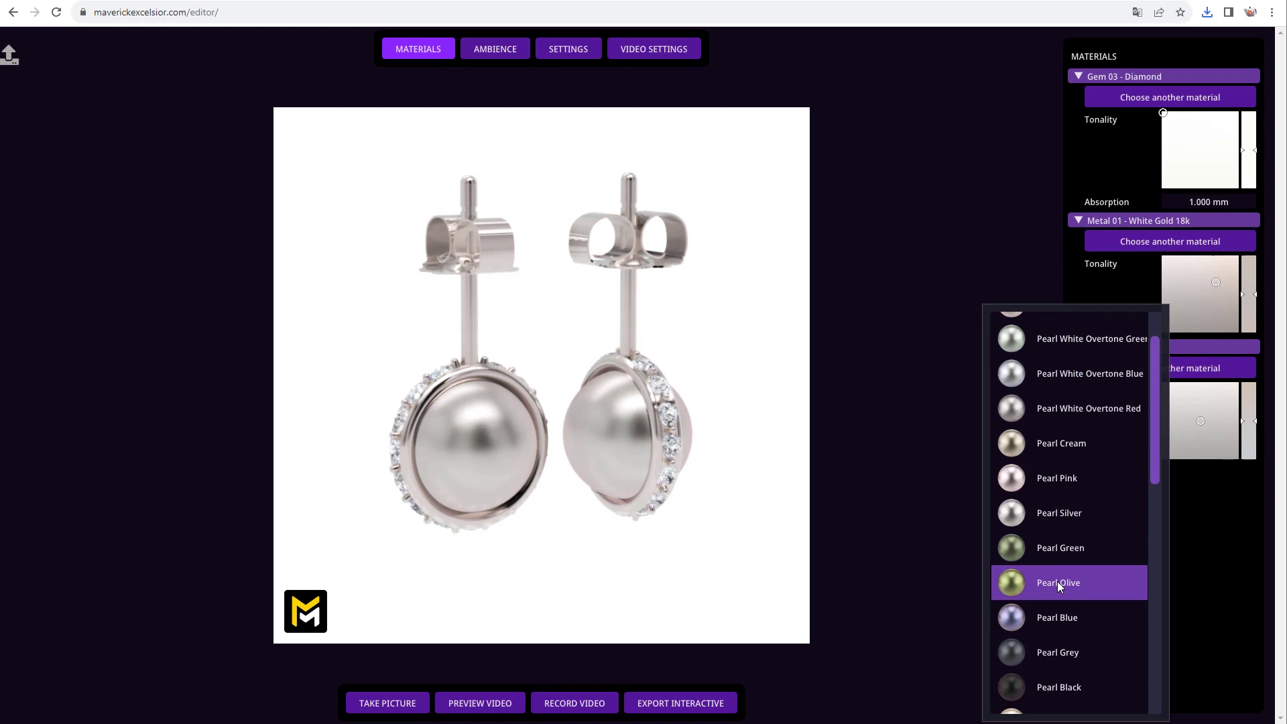
pyautogui.scroll(-1, 1059, 569)
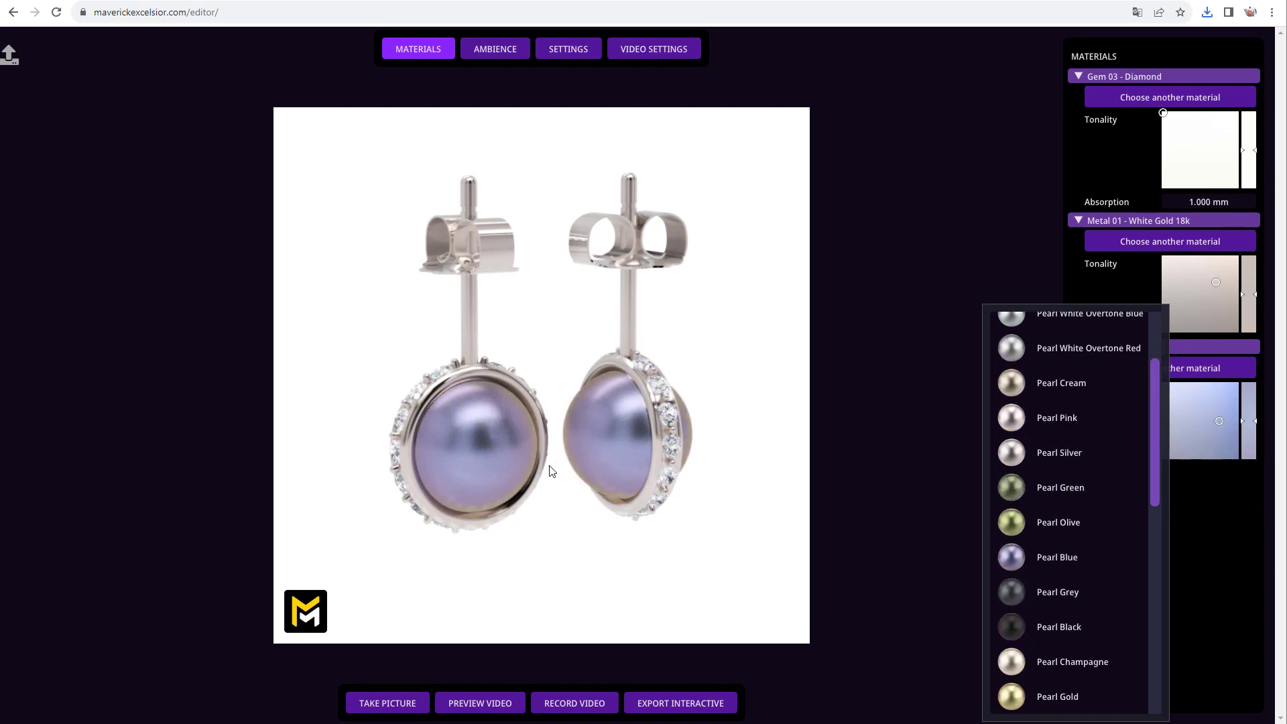
# Try several other pearl materials on the earrings and settle on Pearl Freshwater Orange
pyautogui.scroll(5, 509, 475)
pyautogui.click(1197, 367)
pyautogui.scroll(-2, 1113, 482)
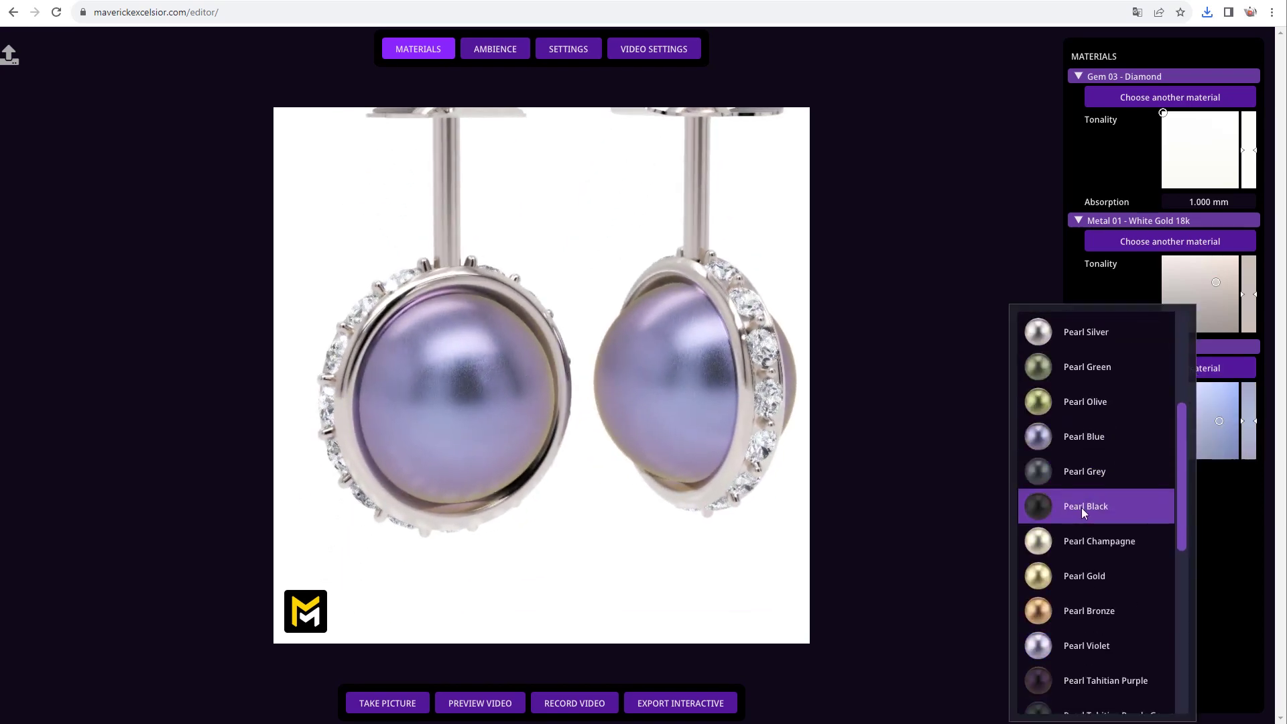
pyautogui.scroll(-2, 1082, 510)
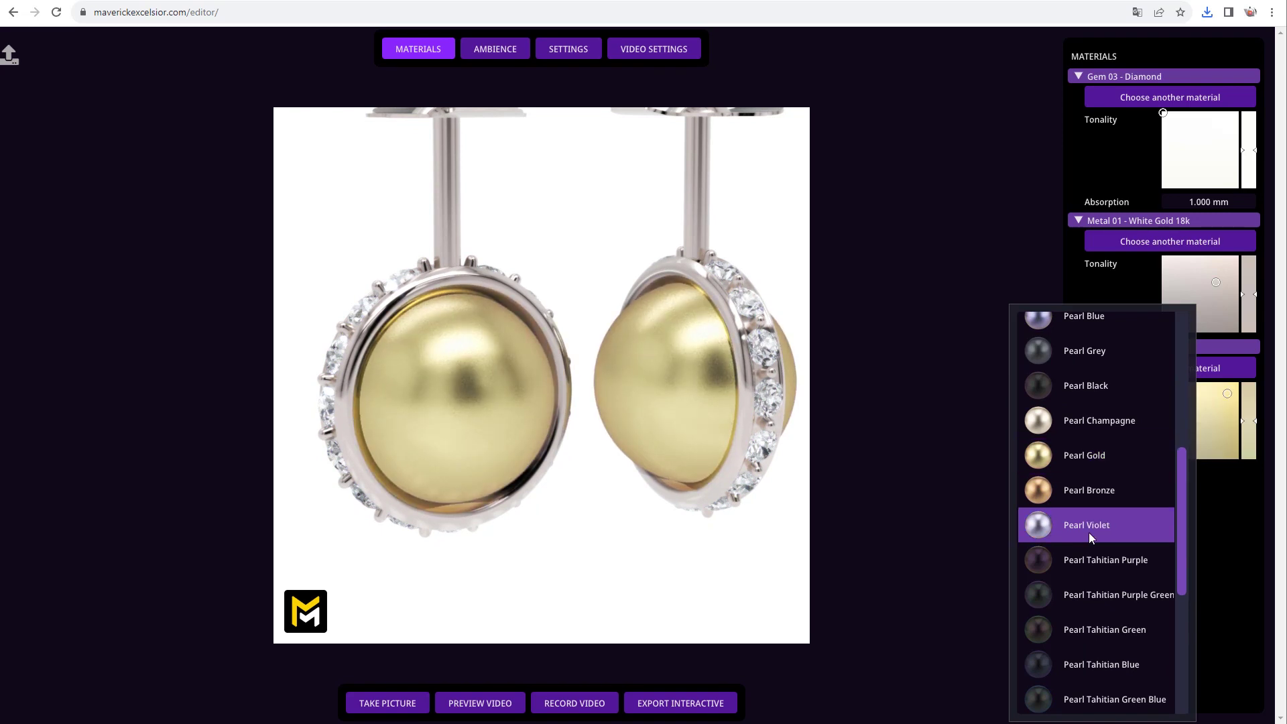
pyautogui.scroll(-1, 1093, 557)
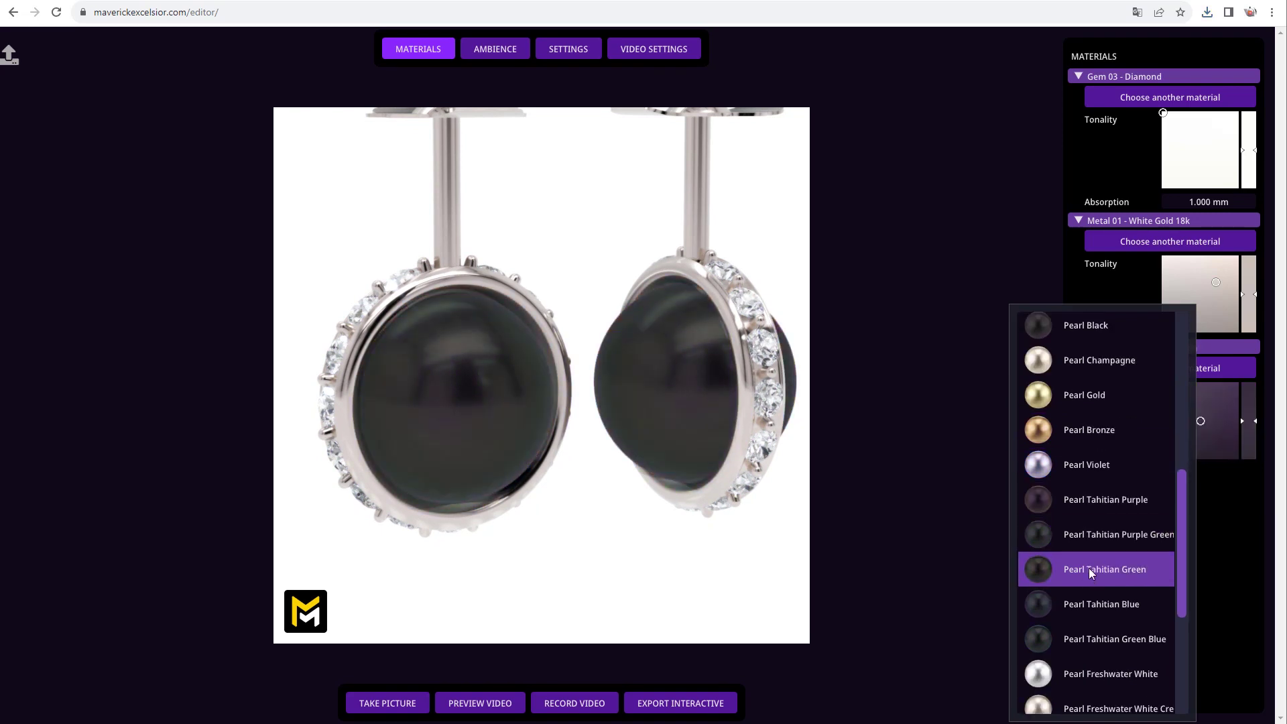
pyautogui.scroll(-4, 1099, 550)
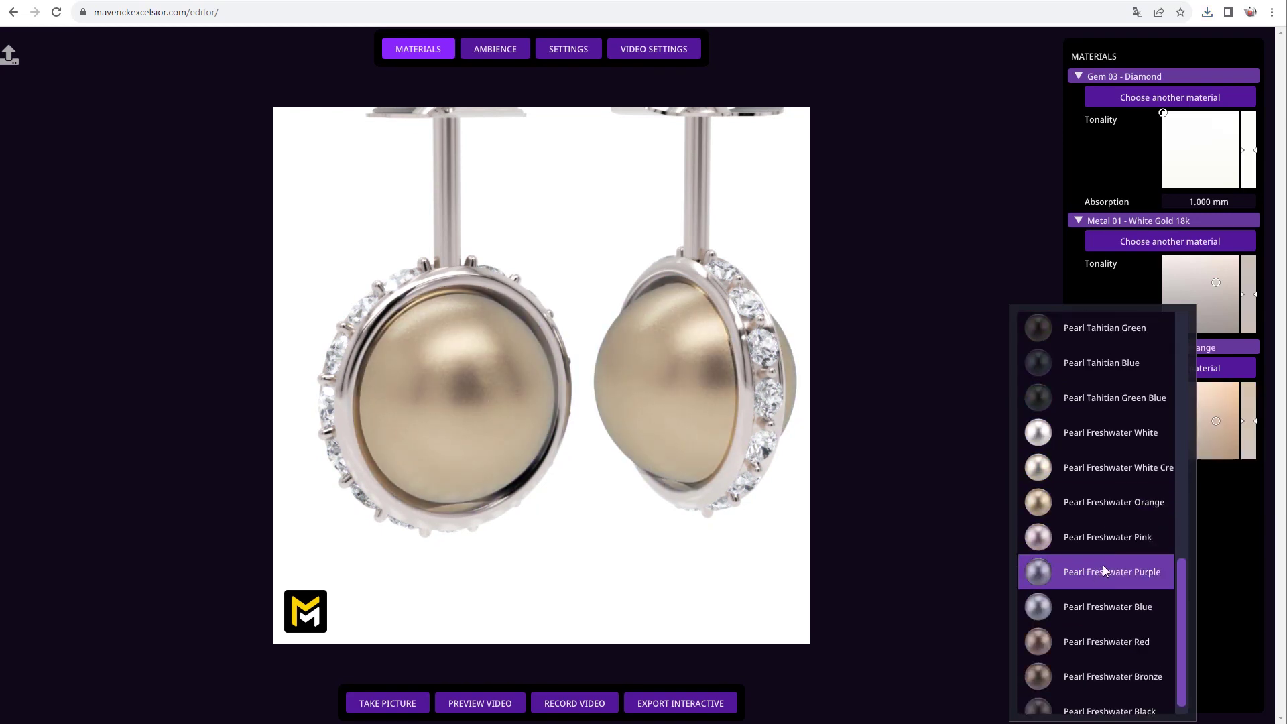
pyautogui.scroll(-1, 1093, 647)
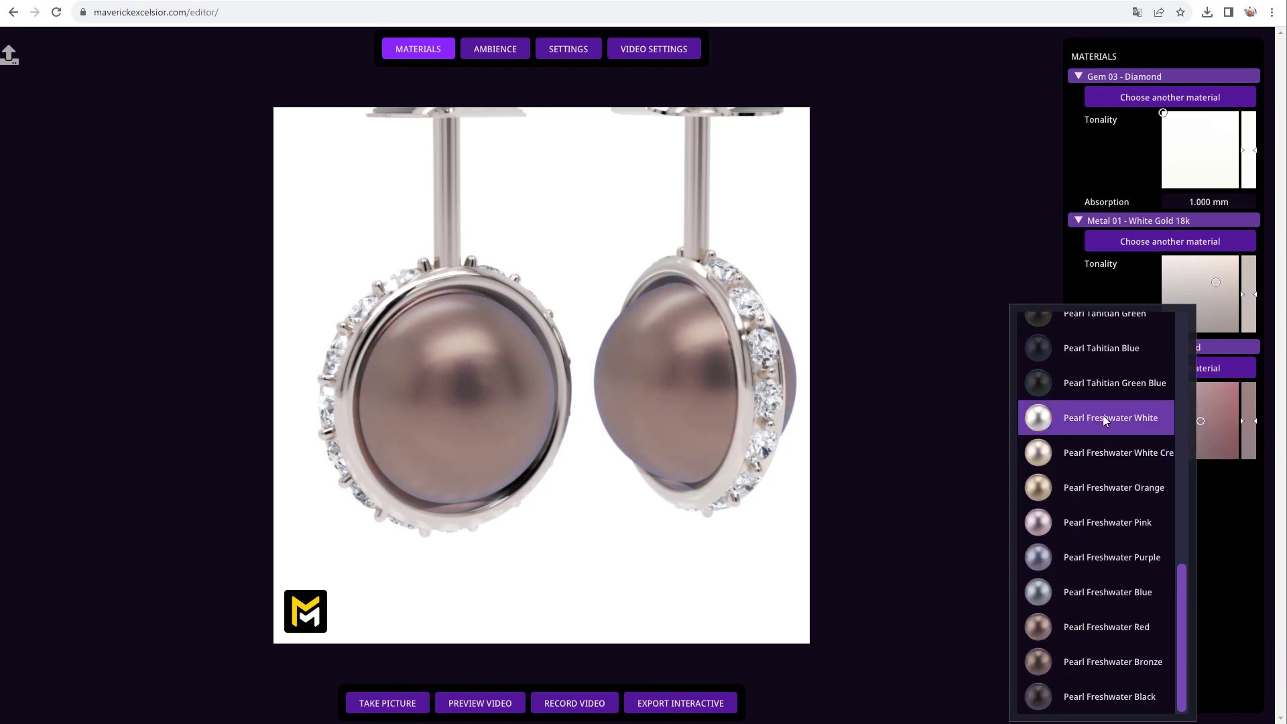
pyautogui.click(1106, 487)
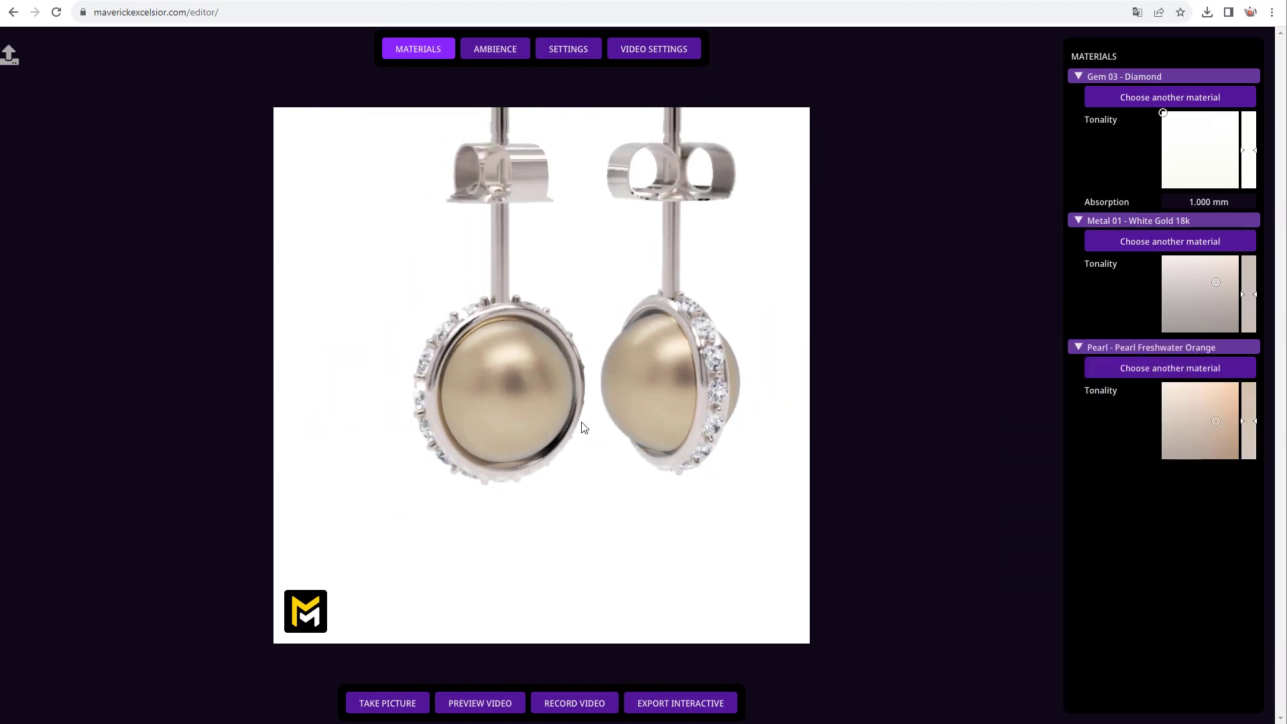
# Enable round edges for the earrings and compare the effect on the metal clasp up close
pyautogui.scroll(5, 453, 315)
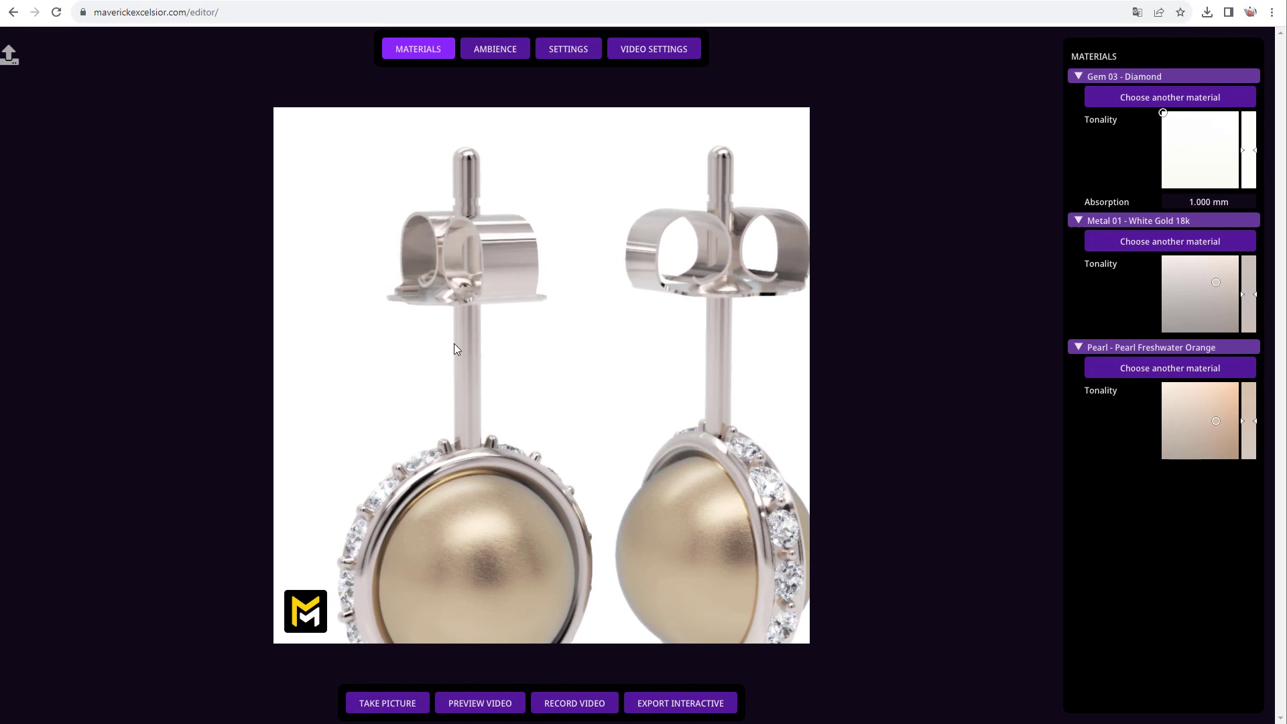
pyautogui.scroll(6, 454, 348)
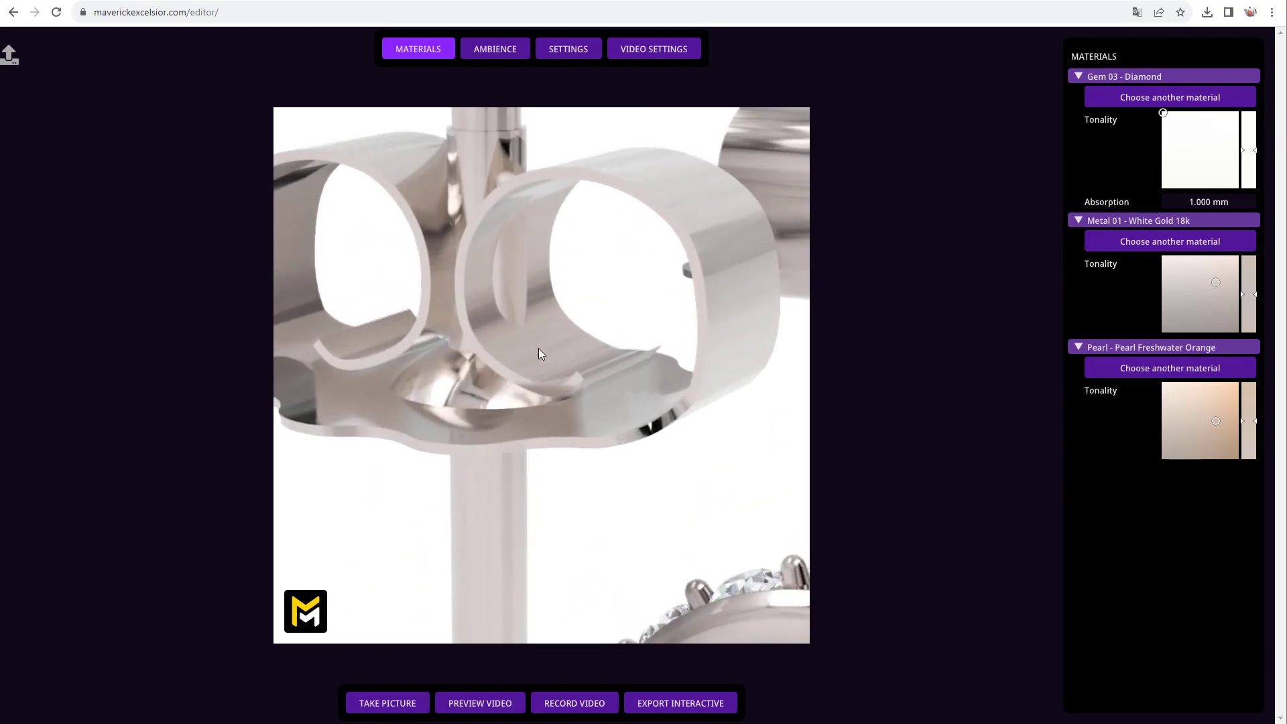
pyautogui.scroll(-4, 541, 353)
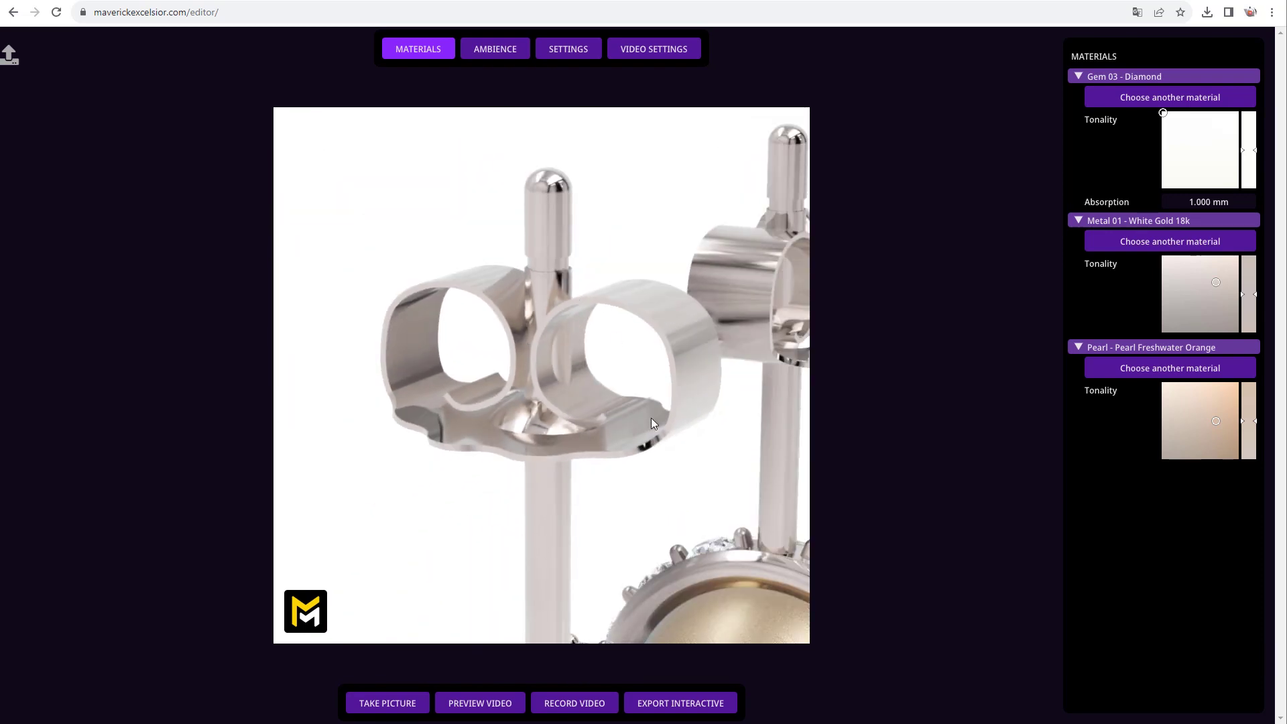
pyautogui.scroll(4, 529, 309)
pyautogui.scroll(-2, 525, 300)
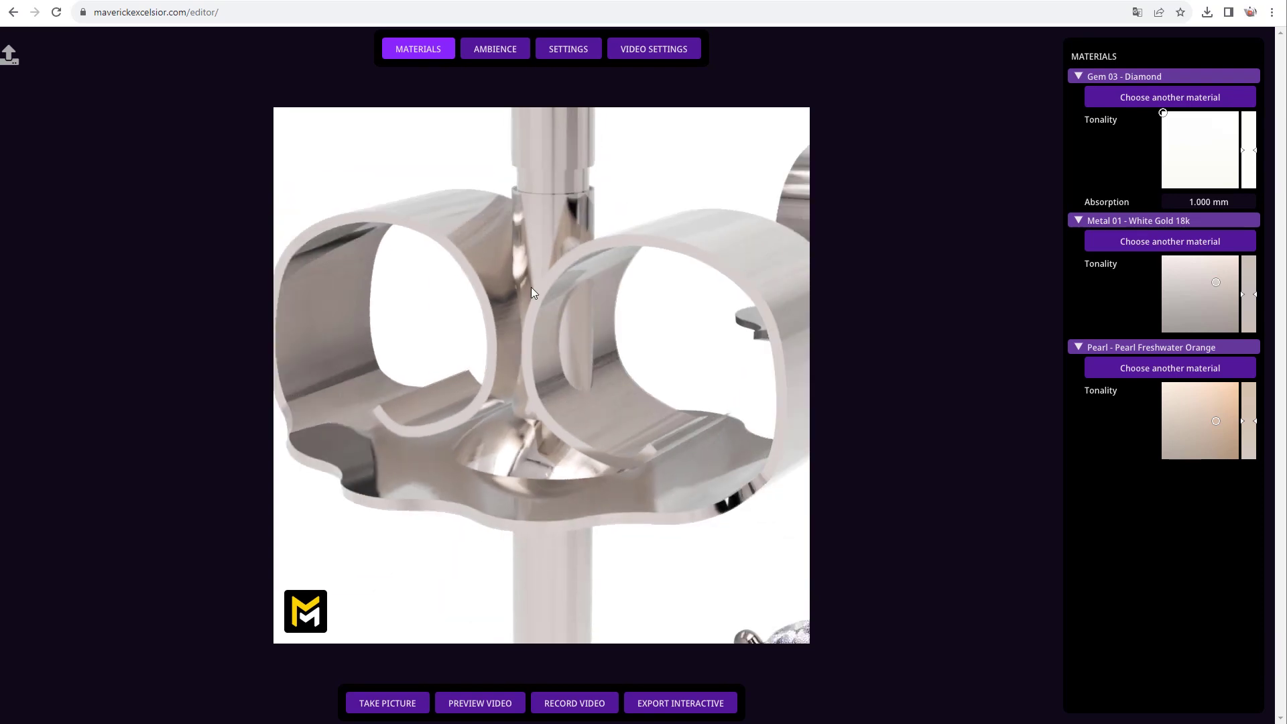
pyautogui.moveTo(610, 380); pyautogui.dragTo(598, 403)
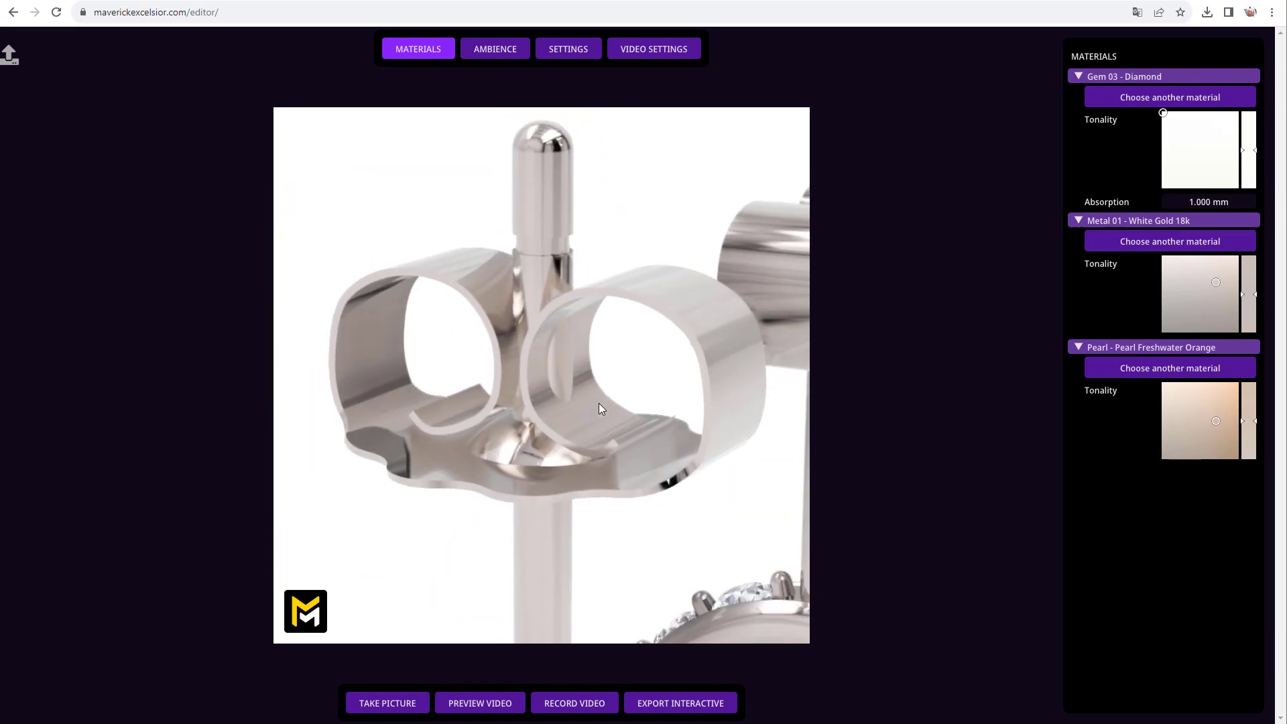
pyautogui.click(567, 51)
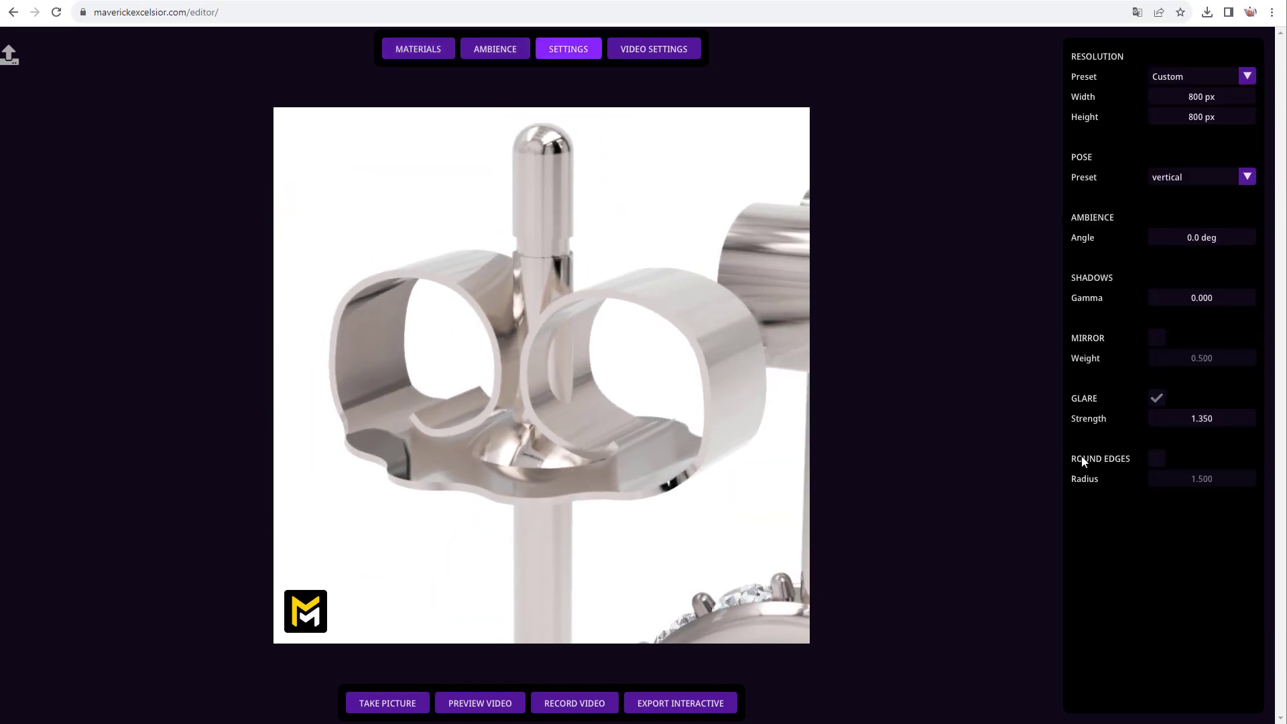
pyautogui.click(1154, 458)
pyautogui.scroll(3, 721, 382)
pyautogui.scroll(-5, 665, 401)
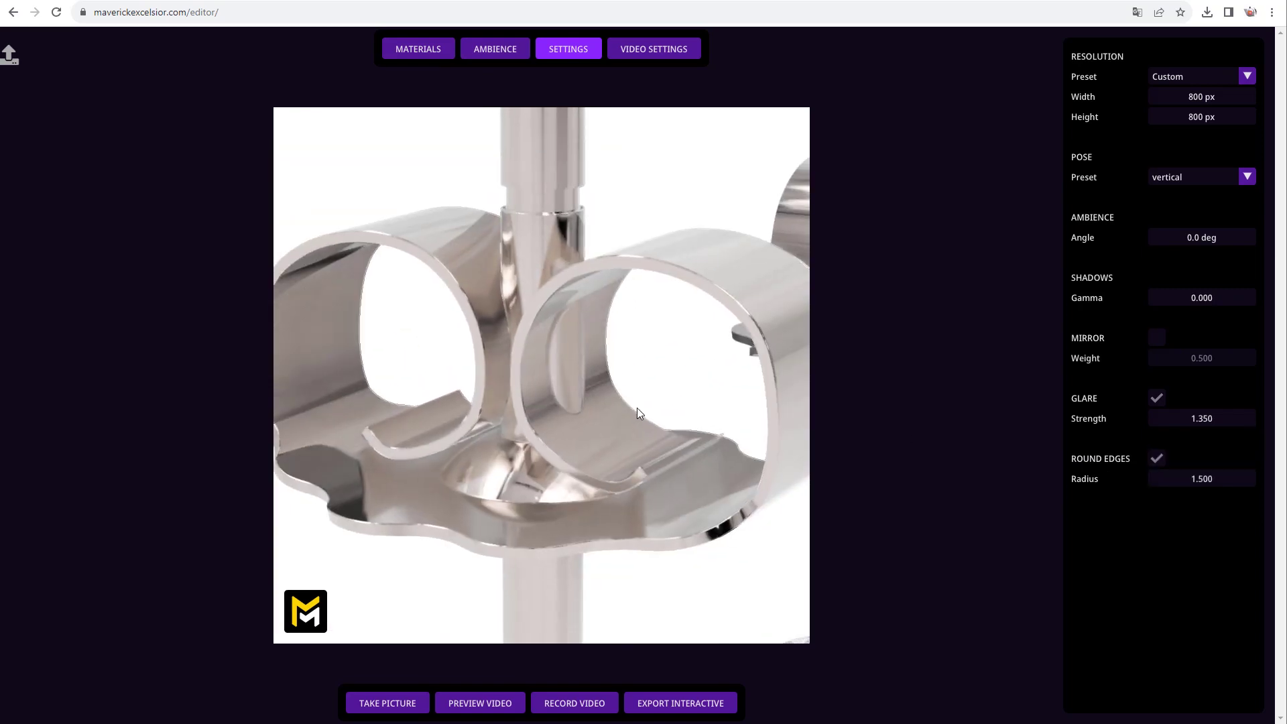
pyautogui.scroll(3, 637, 408)
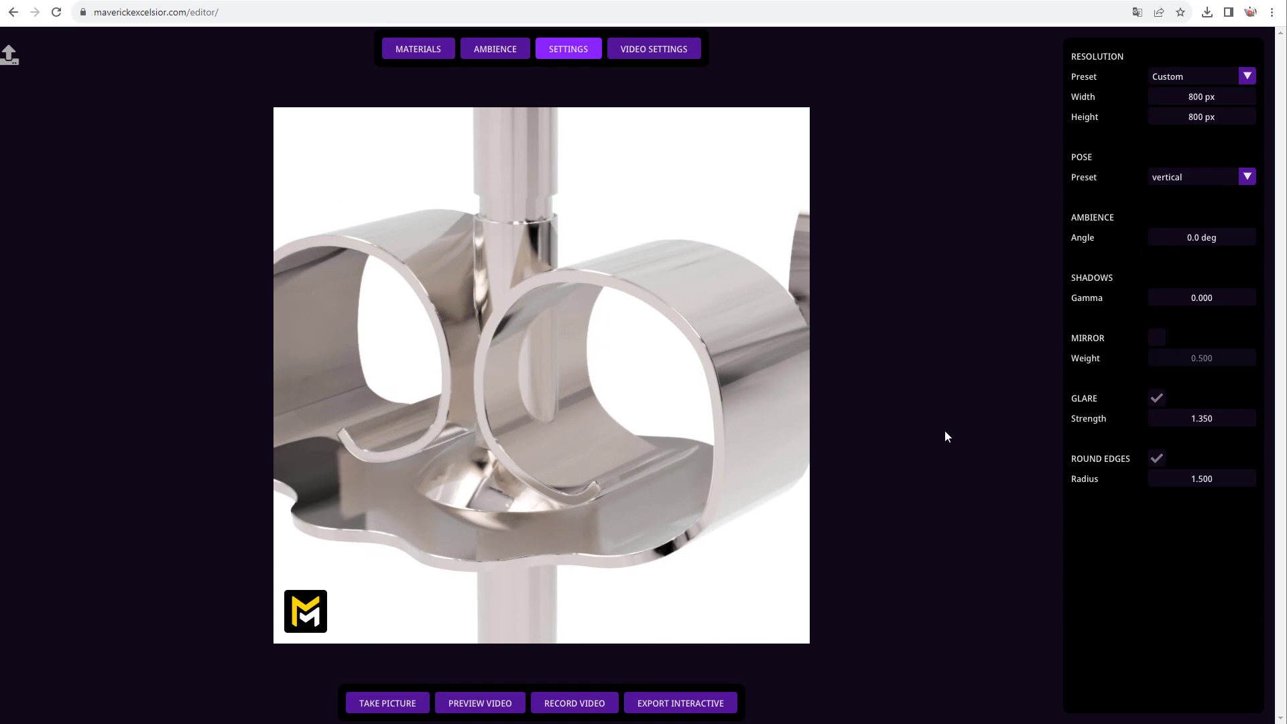
# Set the earrings' round edges radius to 4.170 and inspect the clasps and the whole earrings
pyautogui.moveTo(1261, 484); pyautogui.dragTo(1283, 484)
pyautogui.moveTo(509, 452); pyautogui.dragTo(549, 333)
pyautogui.scroll(-5, 521, 429)
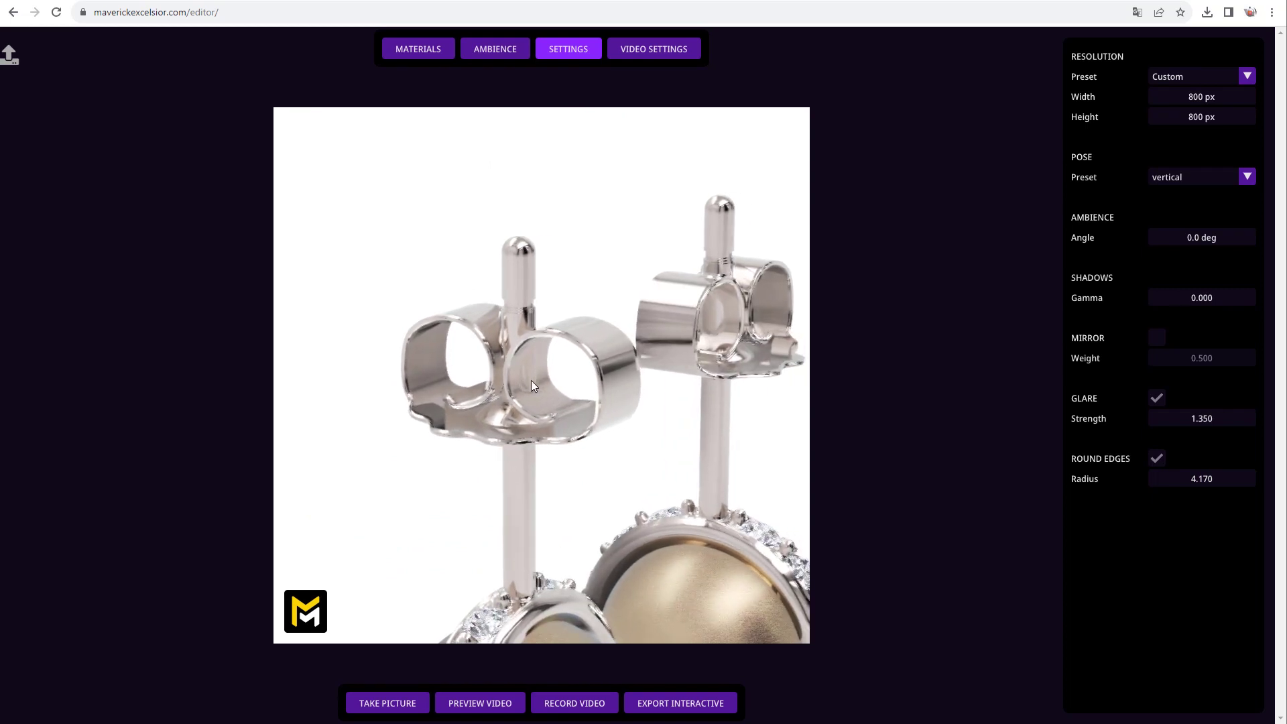
pyautogui.scroll(3, 531, 380)
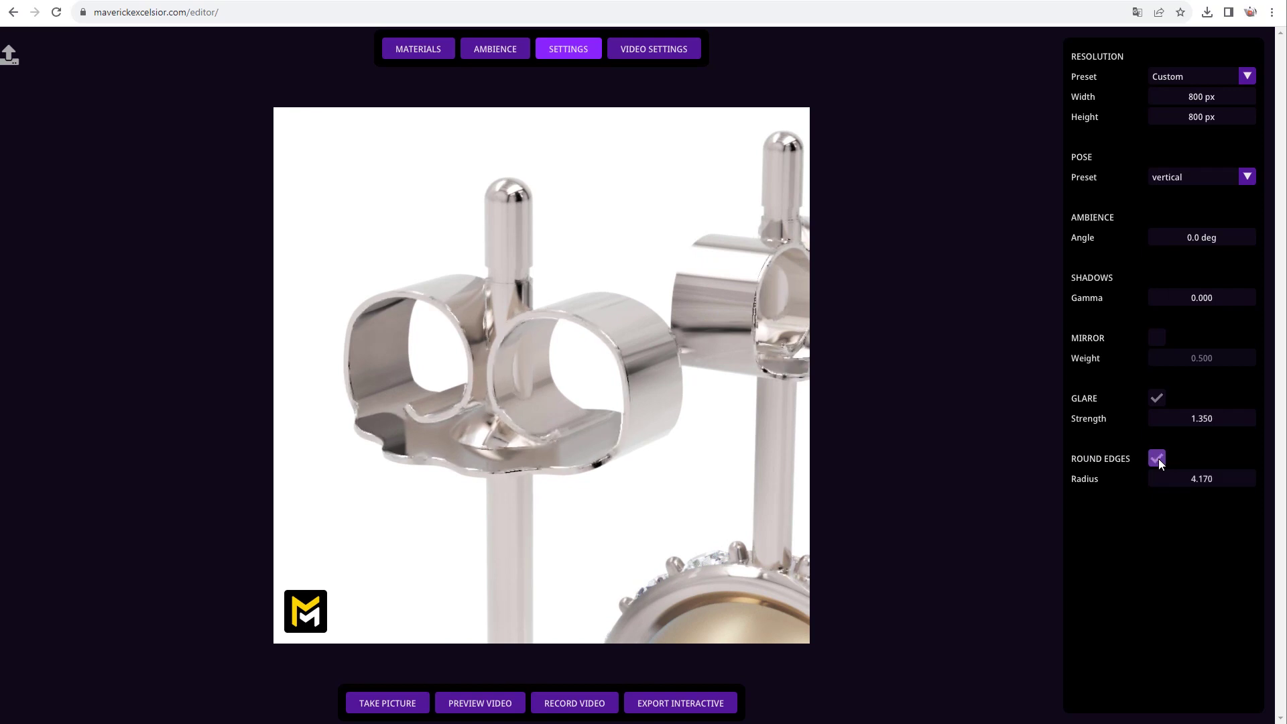
pyautogui.scroll(-5, 504, 391)
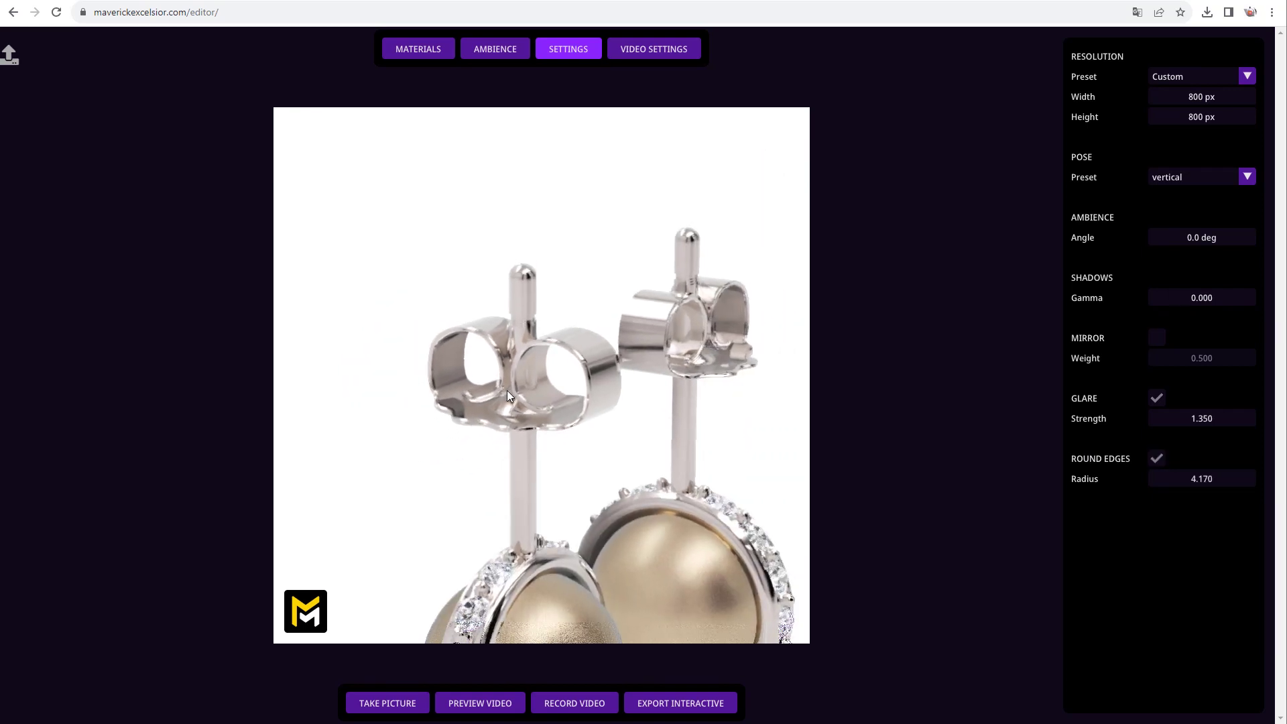
pyautogui.moveTo(540, 471); pyautogui.dragTo(454, 381)
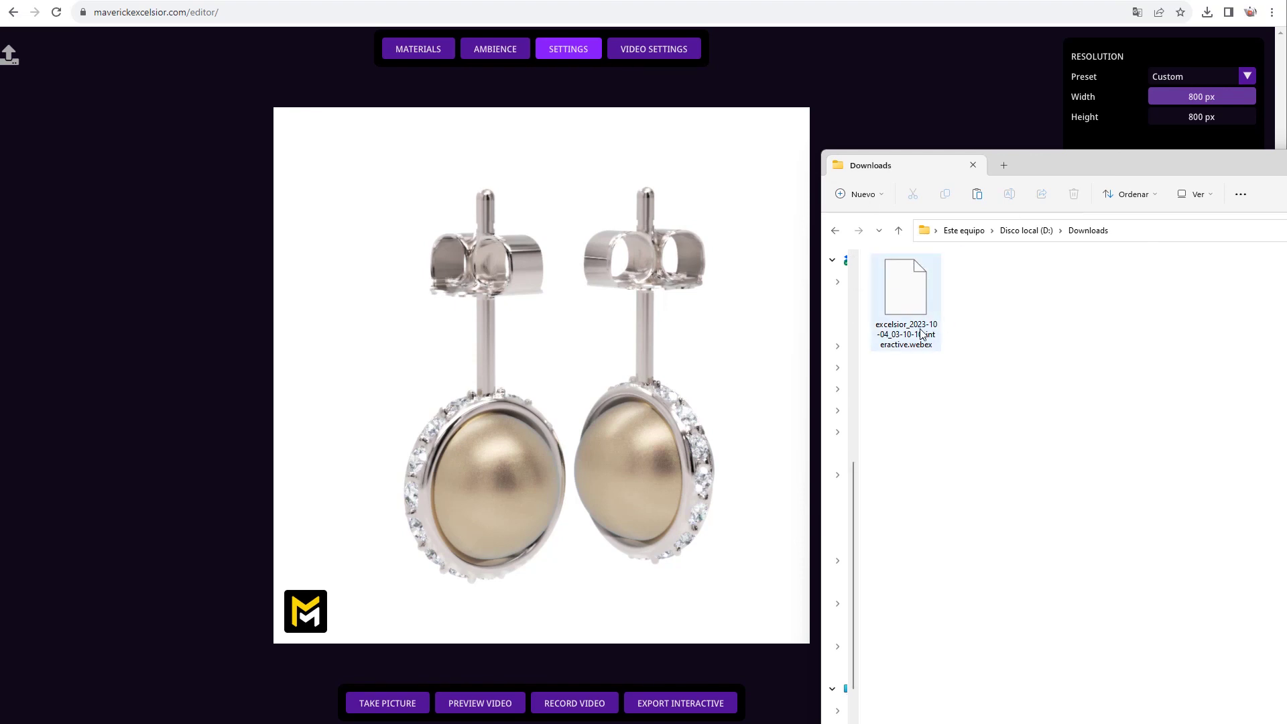
# Load the exported ring file excelsior_2023-10-04_03-10-10_interactive.webex into the editor and show its settings
pyautogui.moveTo(921, 334); pyautogui.dragTo(591, 382)
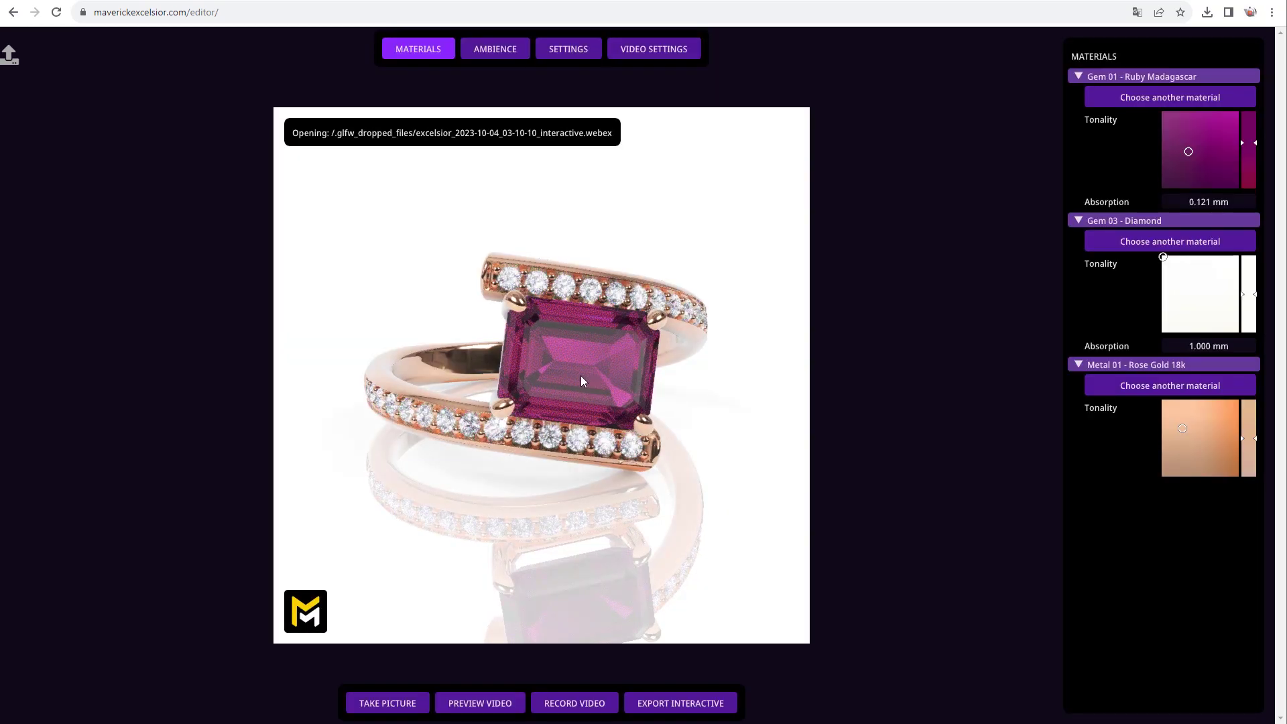
pyautogui.moveTo(580, 376); pyautogui.dragTo(586, 448)
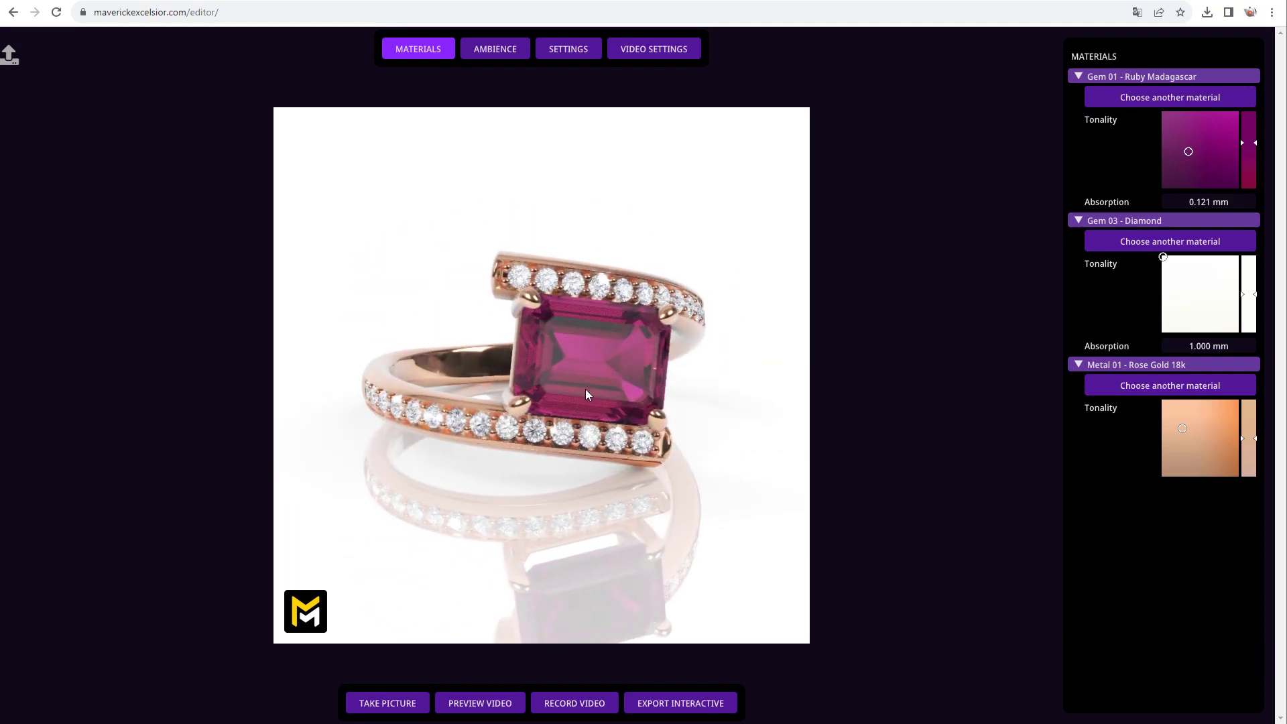
pyautogui.click(566, 53)
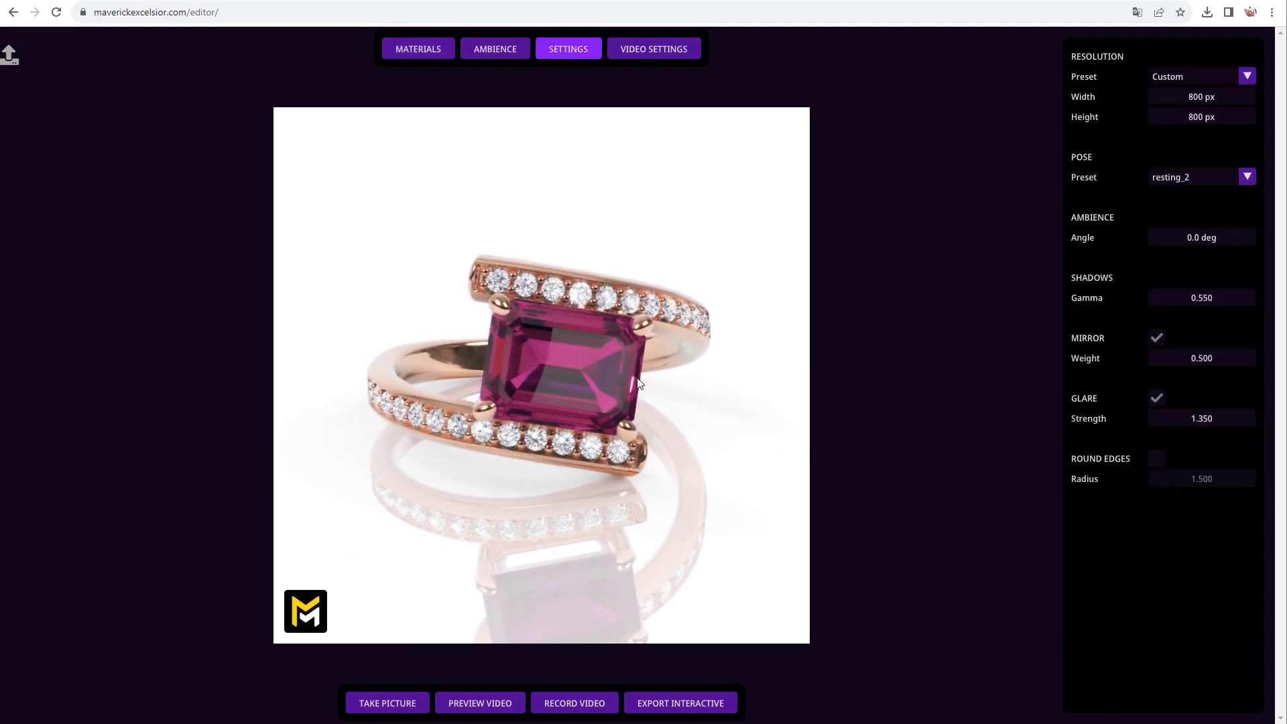
# Take a picture of the ring in its resting pose and view the downloaded PNG
pyautogui.moveTo(583, 388); pyautogui.dragTo(559, 341)
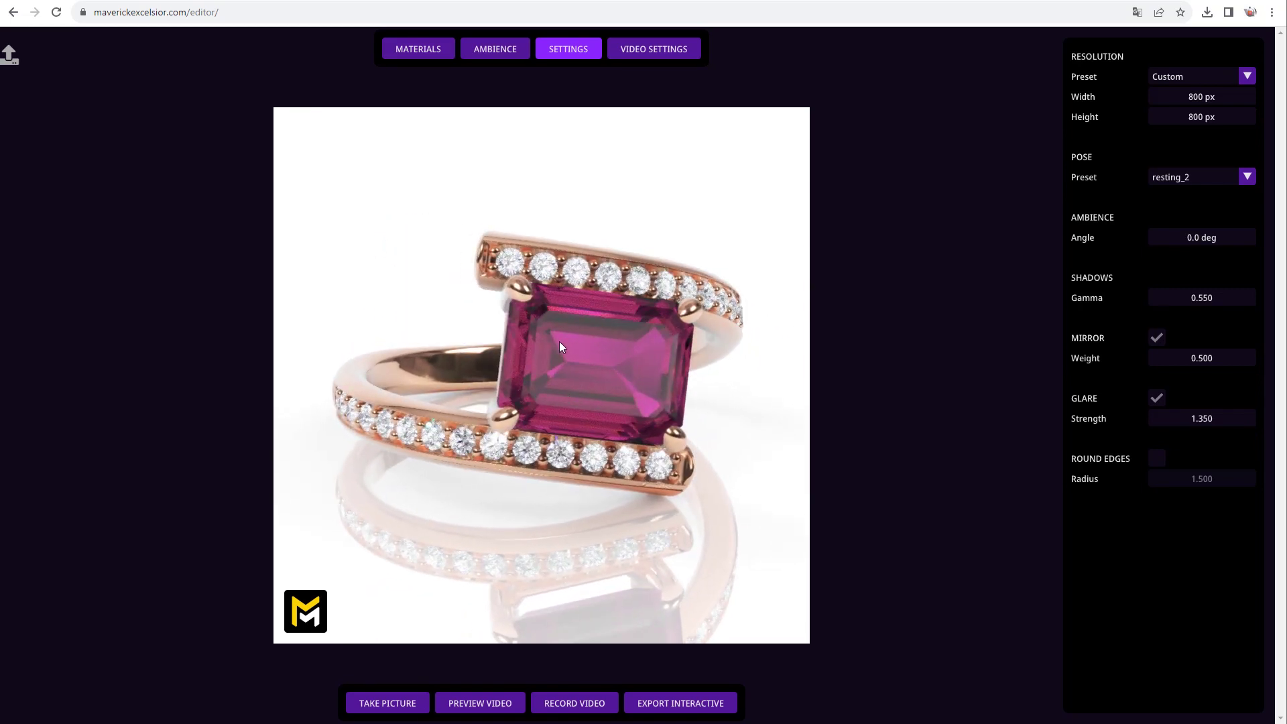
pyautogui.click(387, 704)
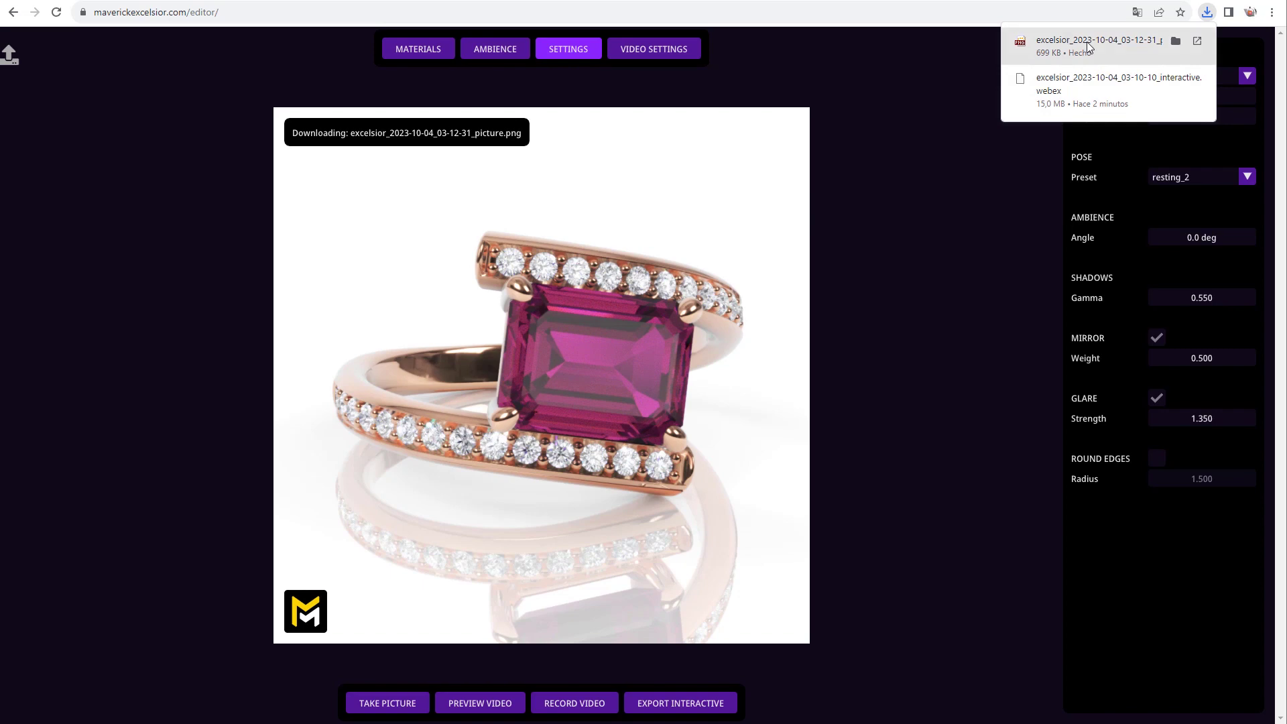
pyautogui.click(1069, 54)
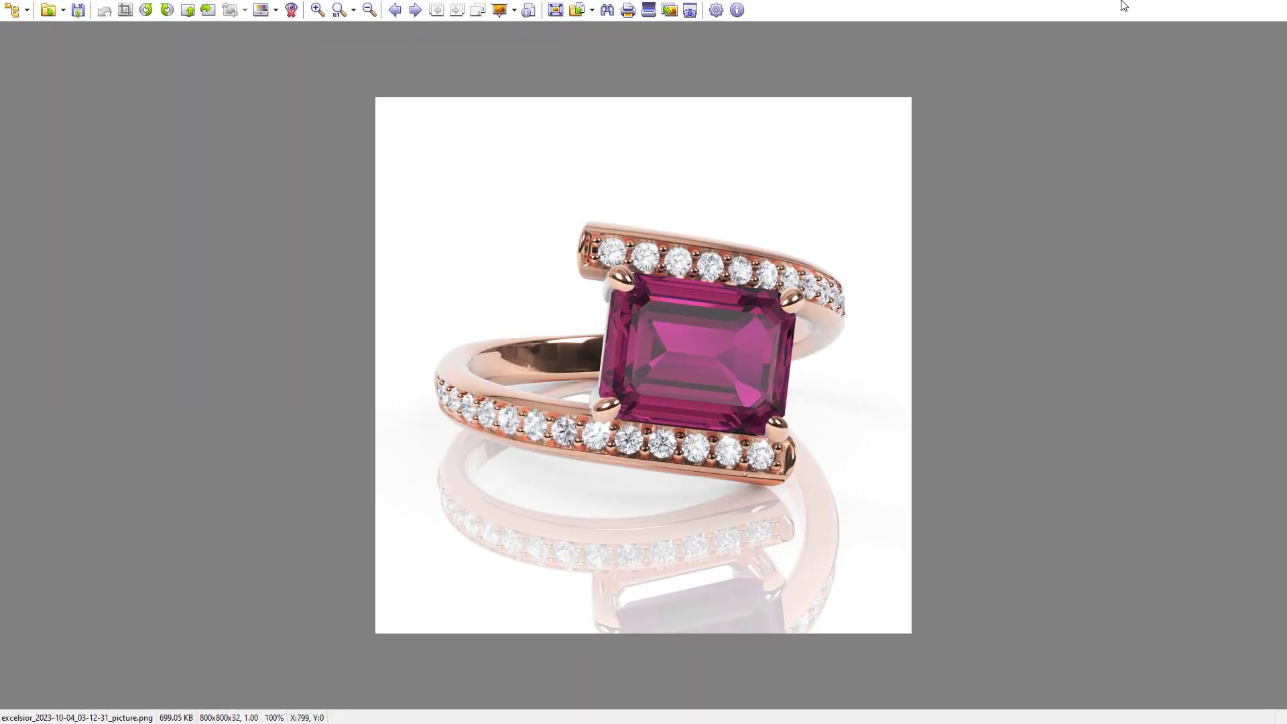
pyautogui.press('Escape')
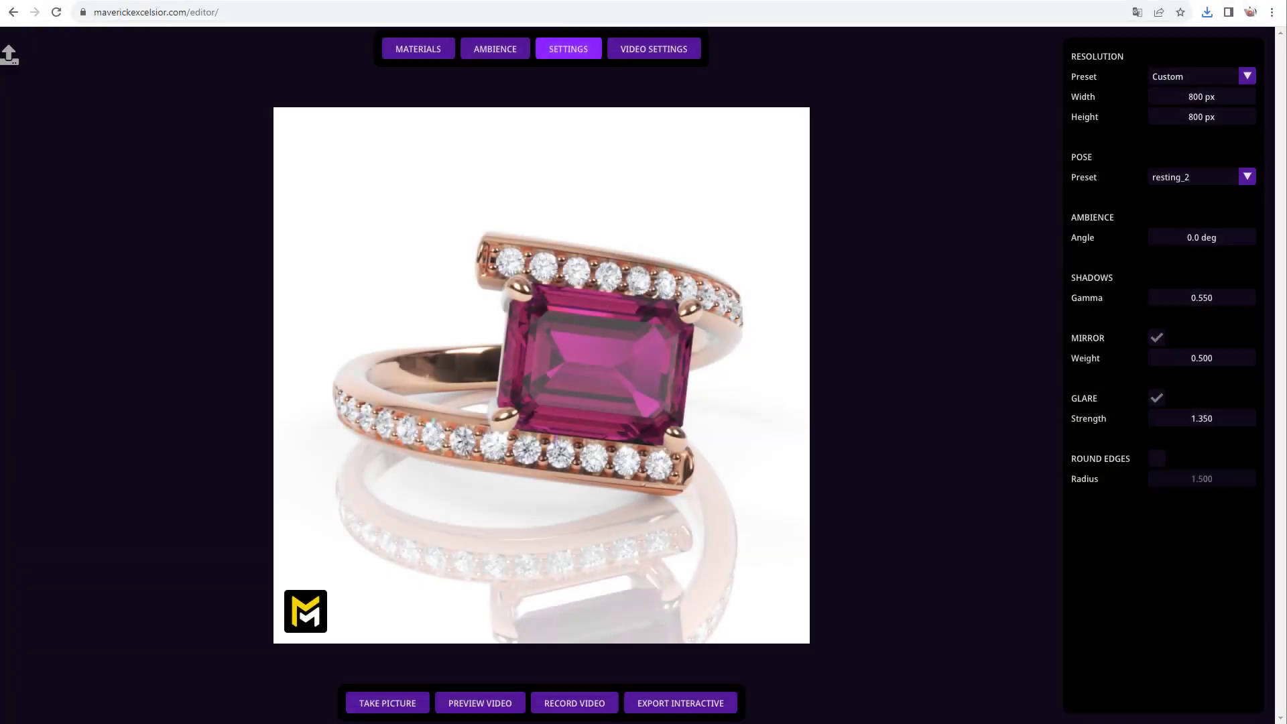
# Open excelsior_2023-10-04_03-12-31_picture.png from the Downloads folder in XnView and return to the web editor
pyautogui.doubleClick(552, 243)
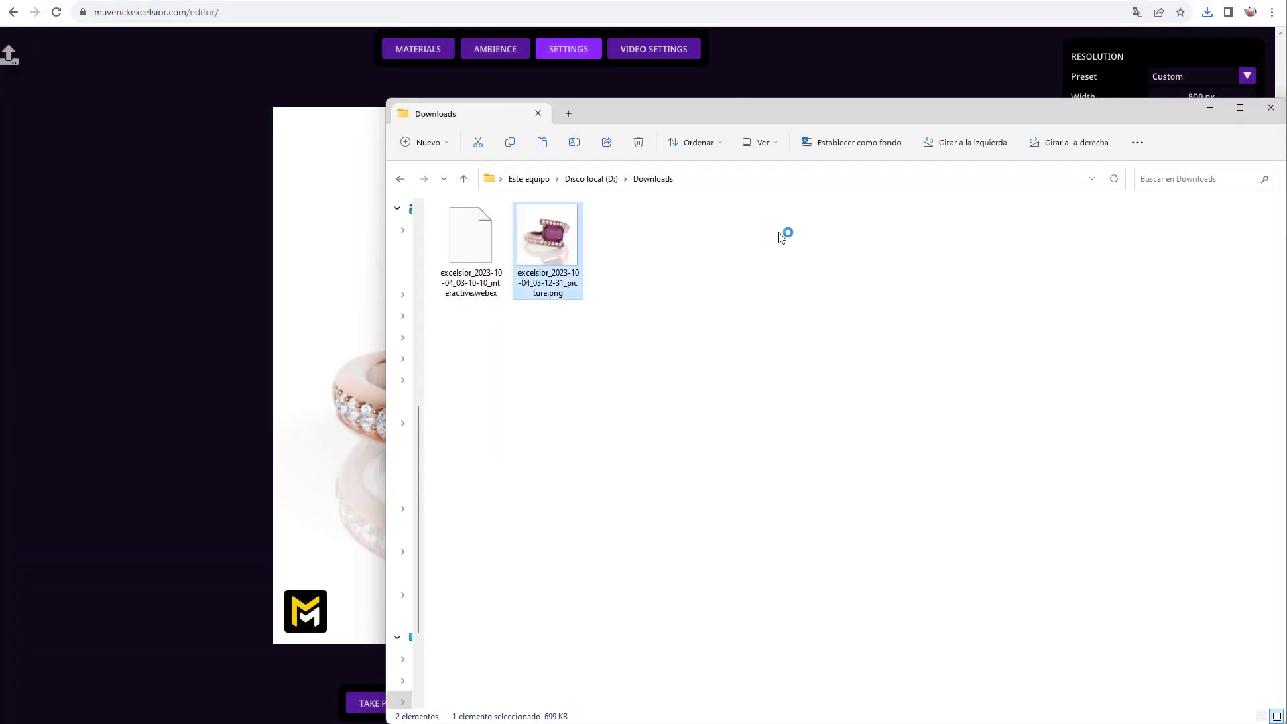
pyautogui.press('Return')
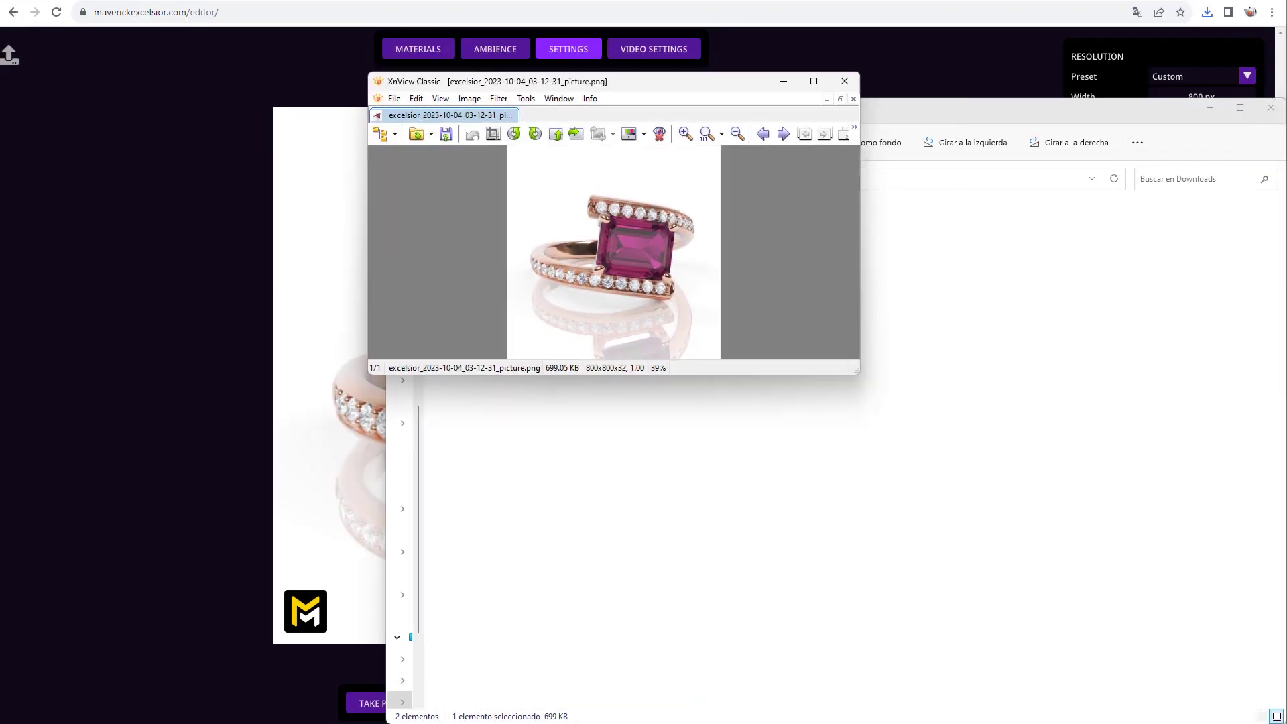
pyautogui.click(858, 79)
pyautogui.click(1262, 109)
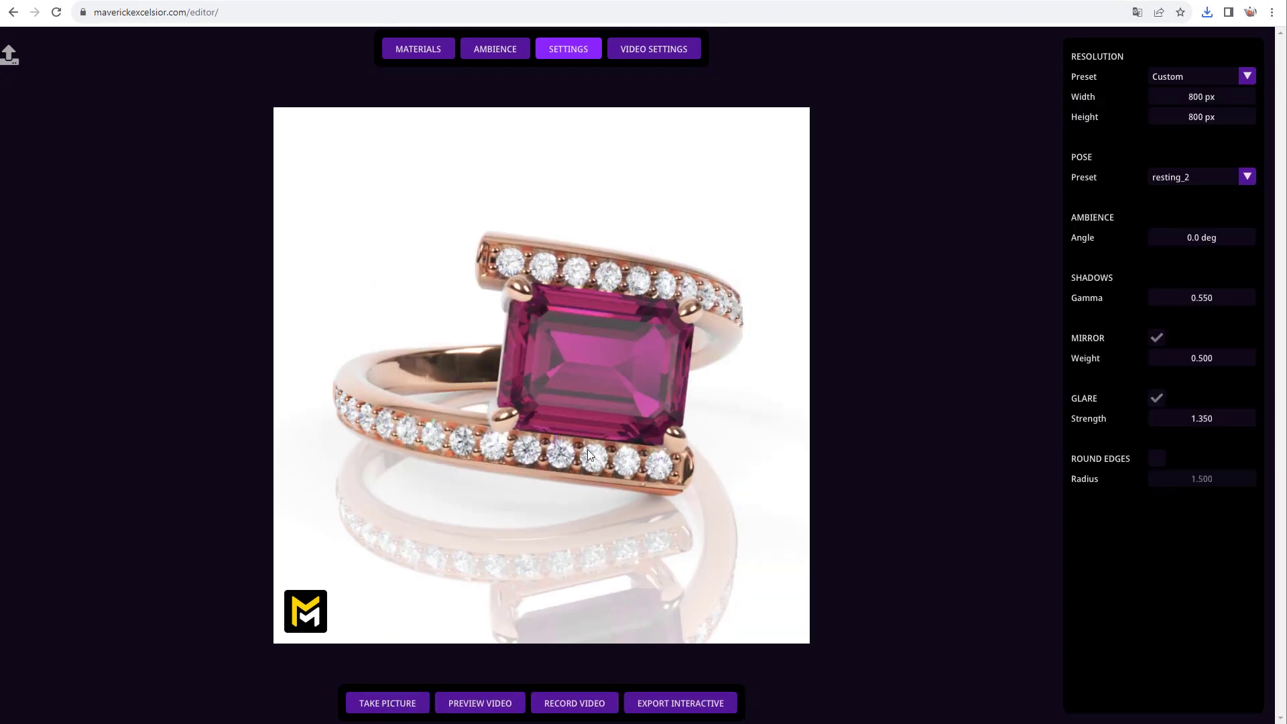
# Take three more pictures of the ring in the resting_2 pose, each from a different angle
pyautogui.moveTo(588, 449); pyautogui.dragTo(542, 448)
pyautogui.click(401, 704)
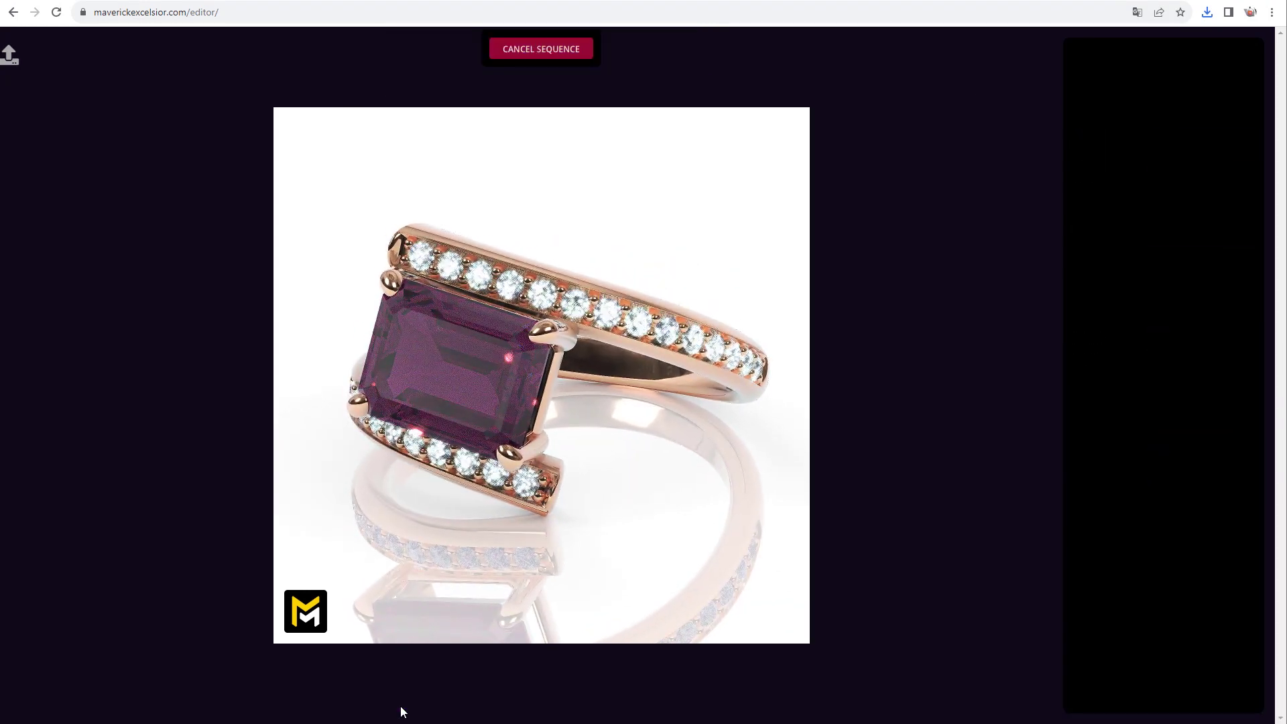
pyautogui.moveTo(492, 419); pyautogui.dragTo(644, 449)
pyautogui.click(401, 703)
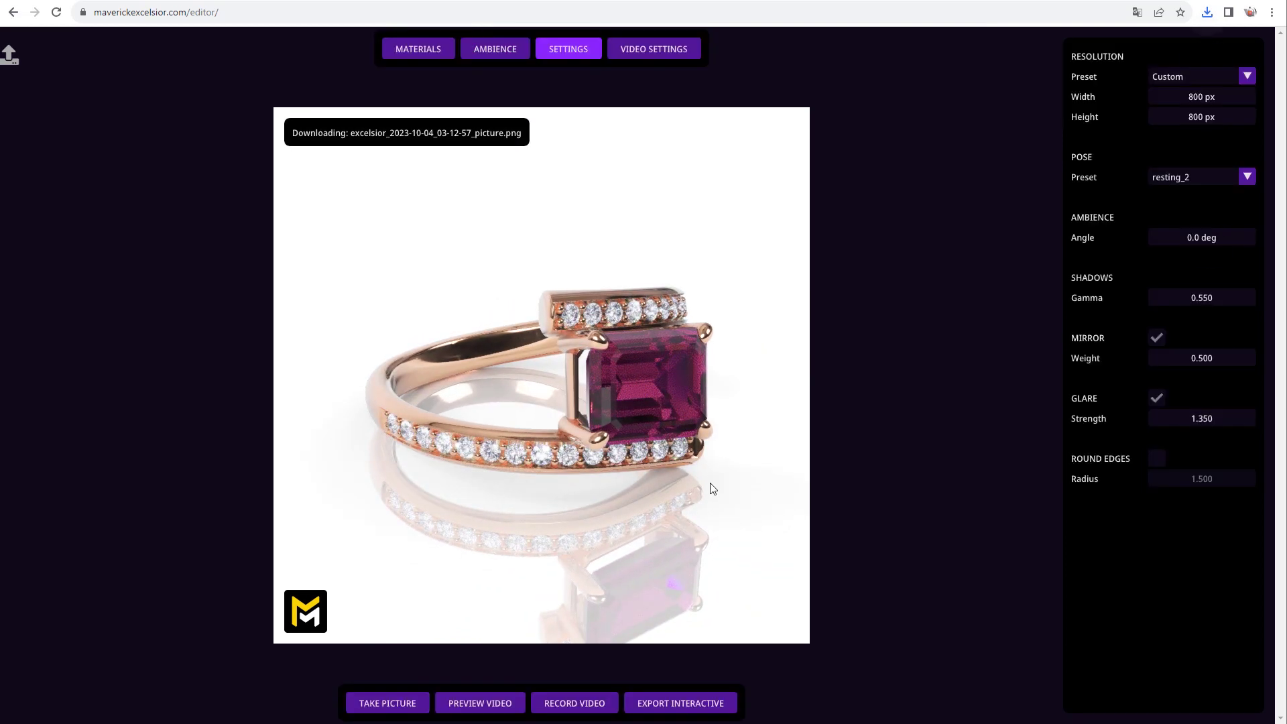
pyautogui.moveTo(696, 503); pyautogui.dragTo(466, 509)
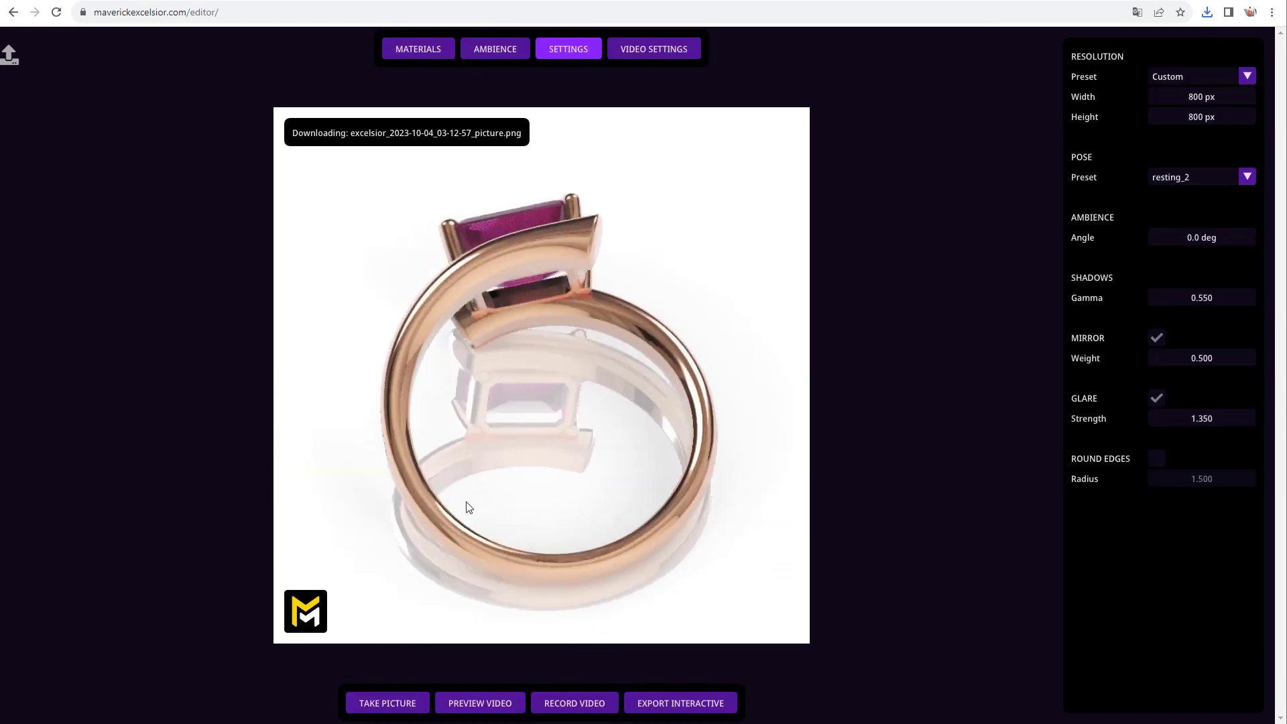
pyautogui.click(416, 700)
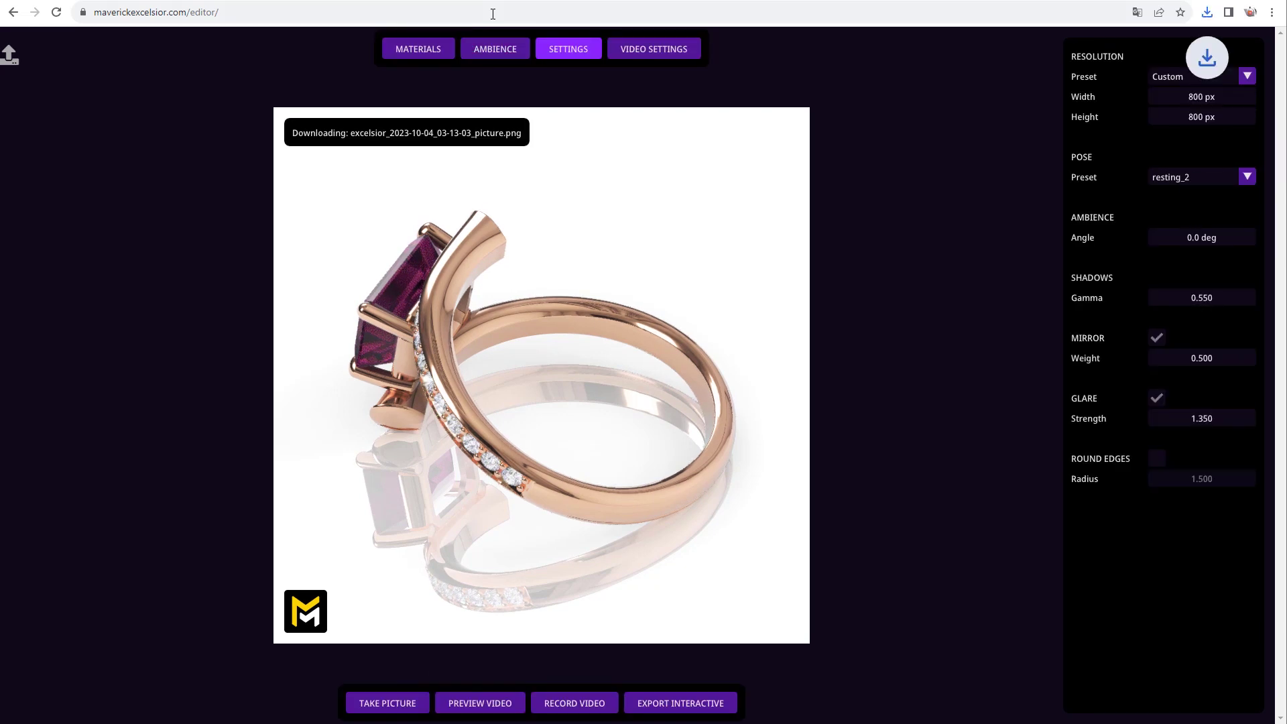
# Set the ring's pose preset to vertical and take a picture of it
pyautogui.click(1174, 176)
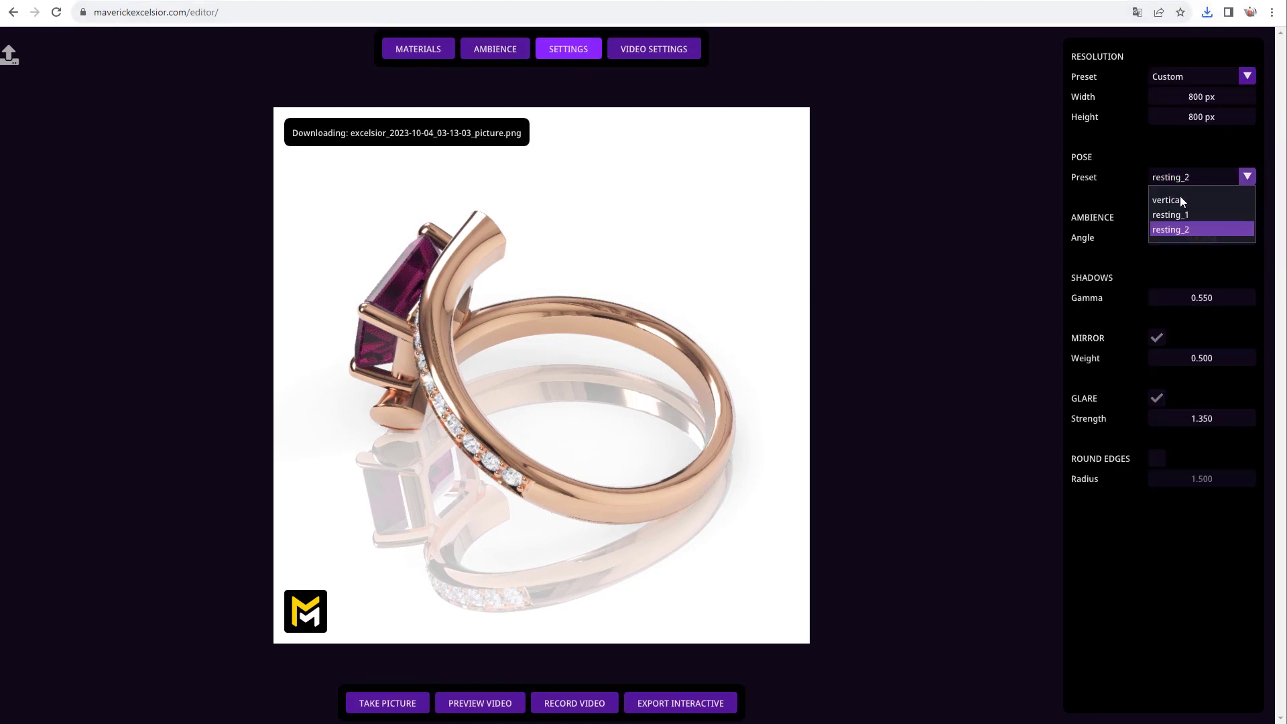
pyautogui.click(1180, 196)
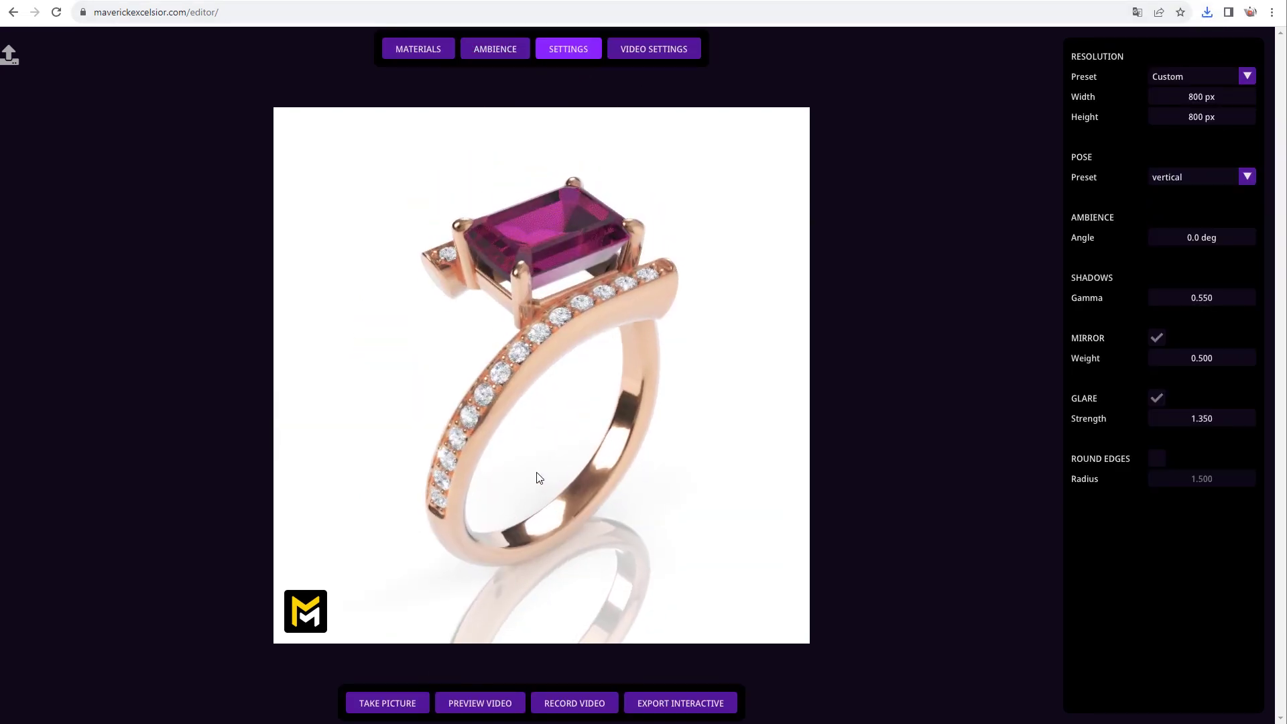
pyautogui.click(412, 705)
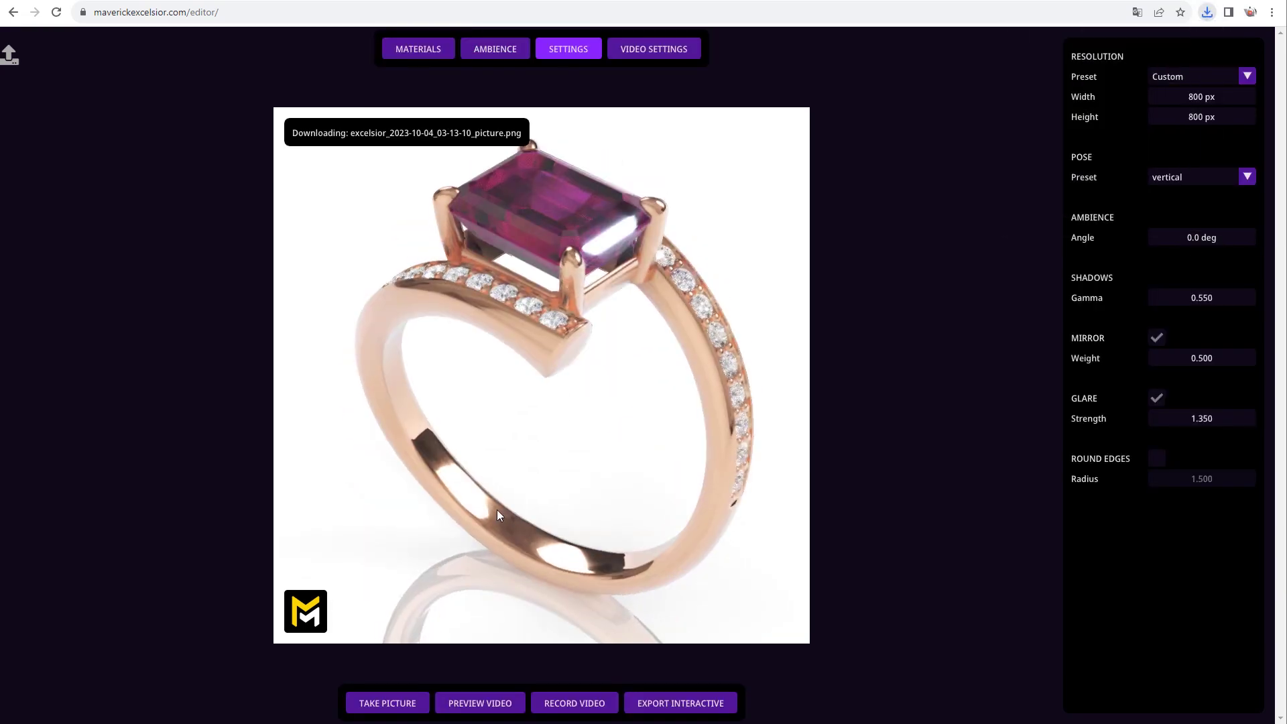
# Take two more pictures of the ring in the vertical pose from different angles
pyautogui.click(399, 708)
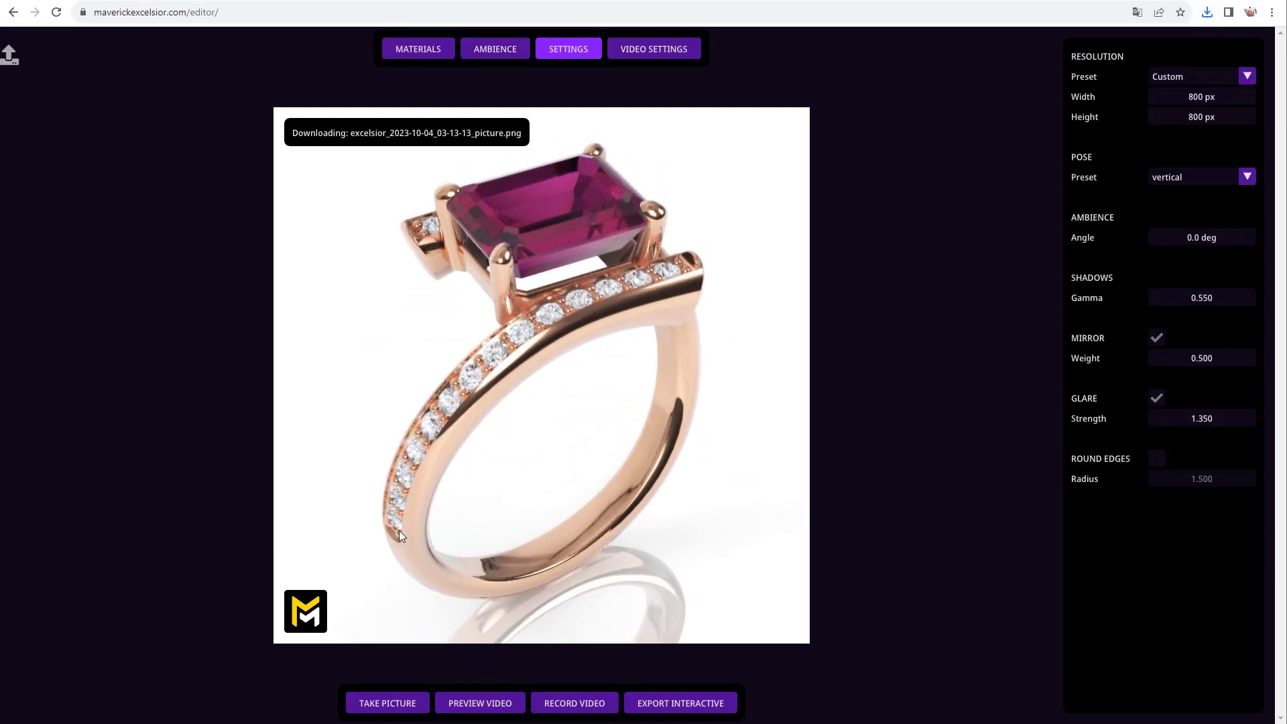
pyautogui.click(377, 705)
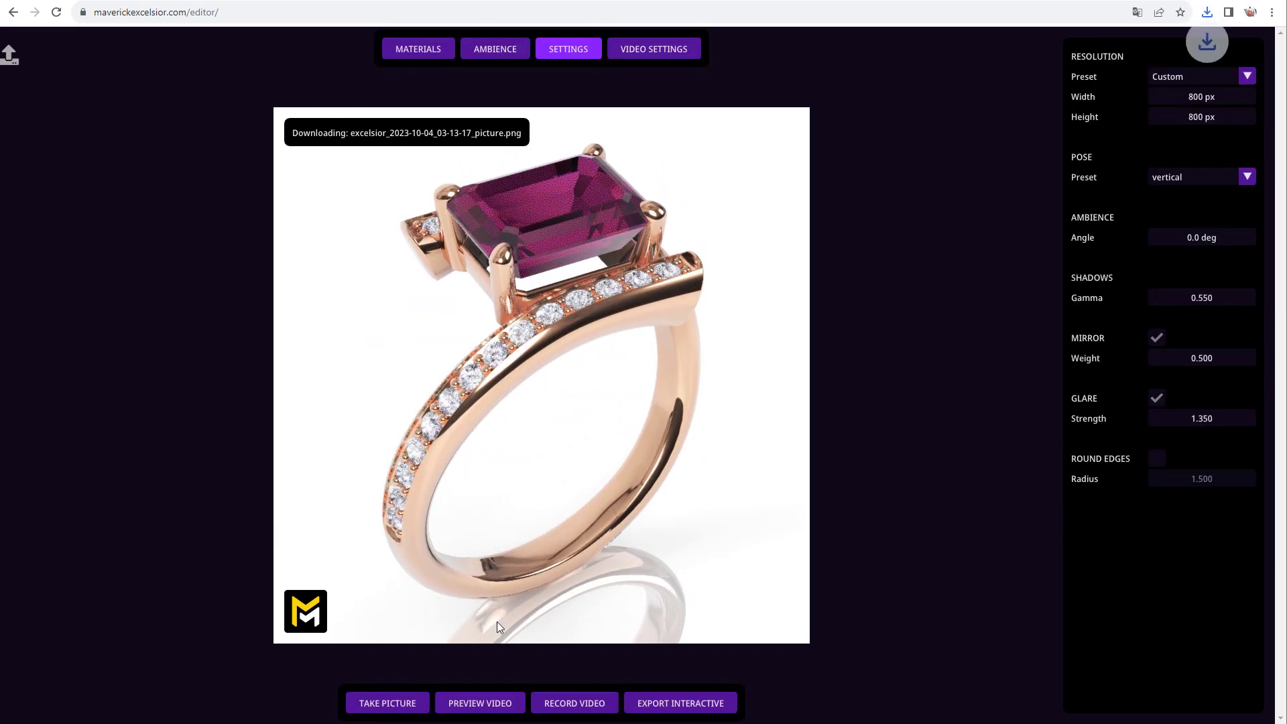
# Open excelsior_2023-10-04_03-12-31_picture.png from the Downloads folder in XnView, browse the other ring pictures and return to the web editor
pyautogui.hotkey('alt', 'Tab')
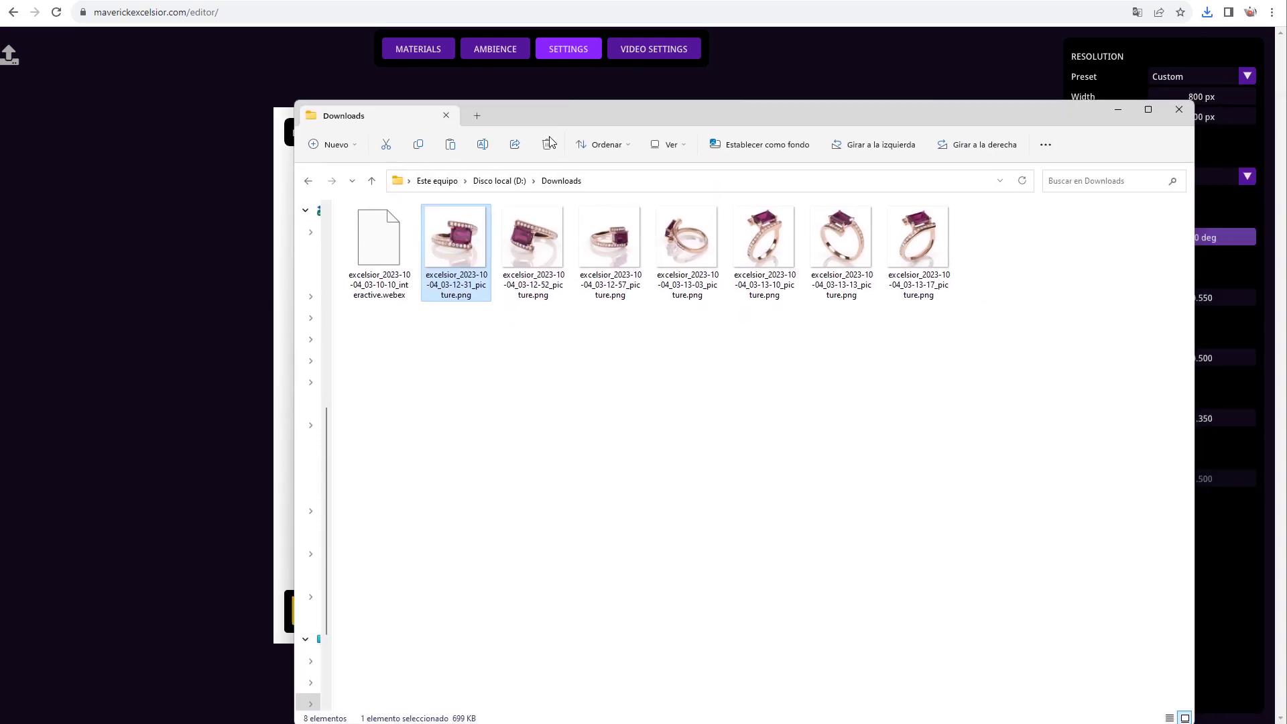
pyautogui.doubleClick(460, 246)
pyautogui.press('Return')
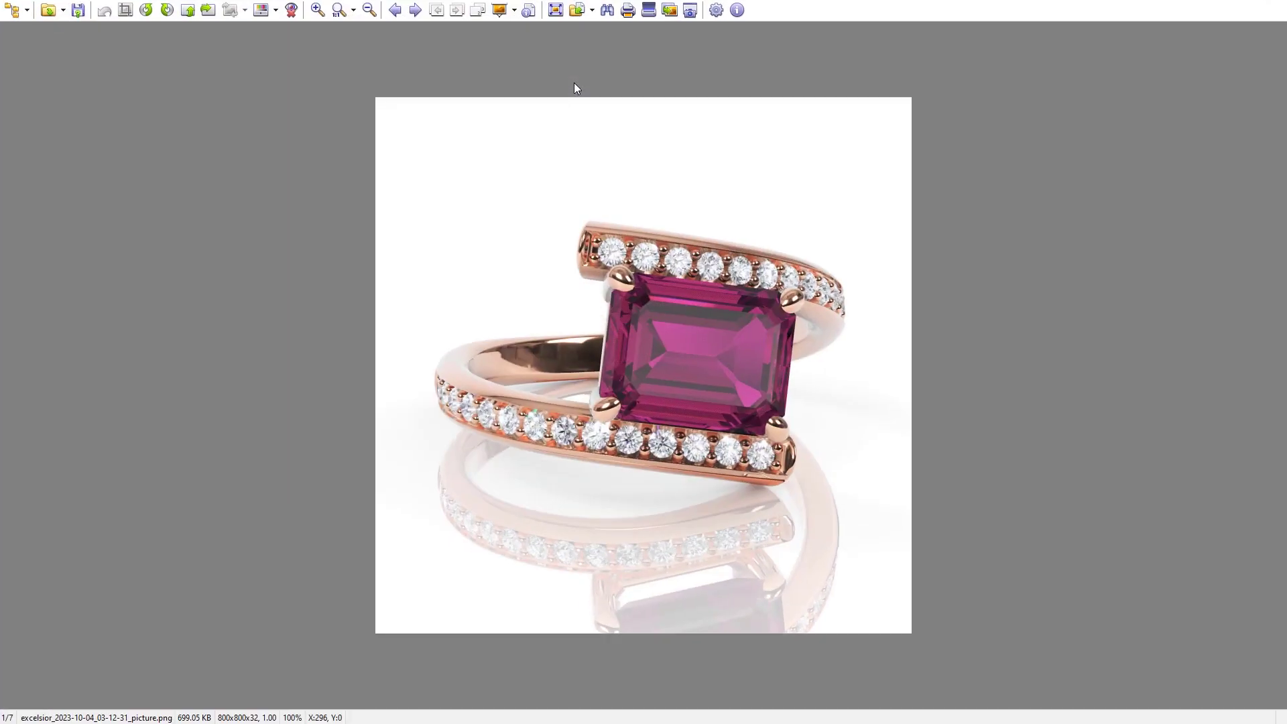
pyautogui.press('space')
pyautogui.press('space')
pyautogui.press('space')
pyautogui.press('space')
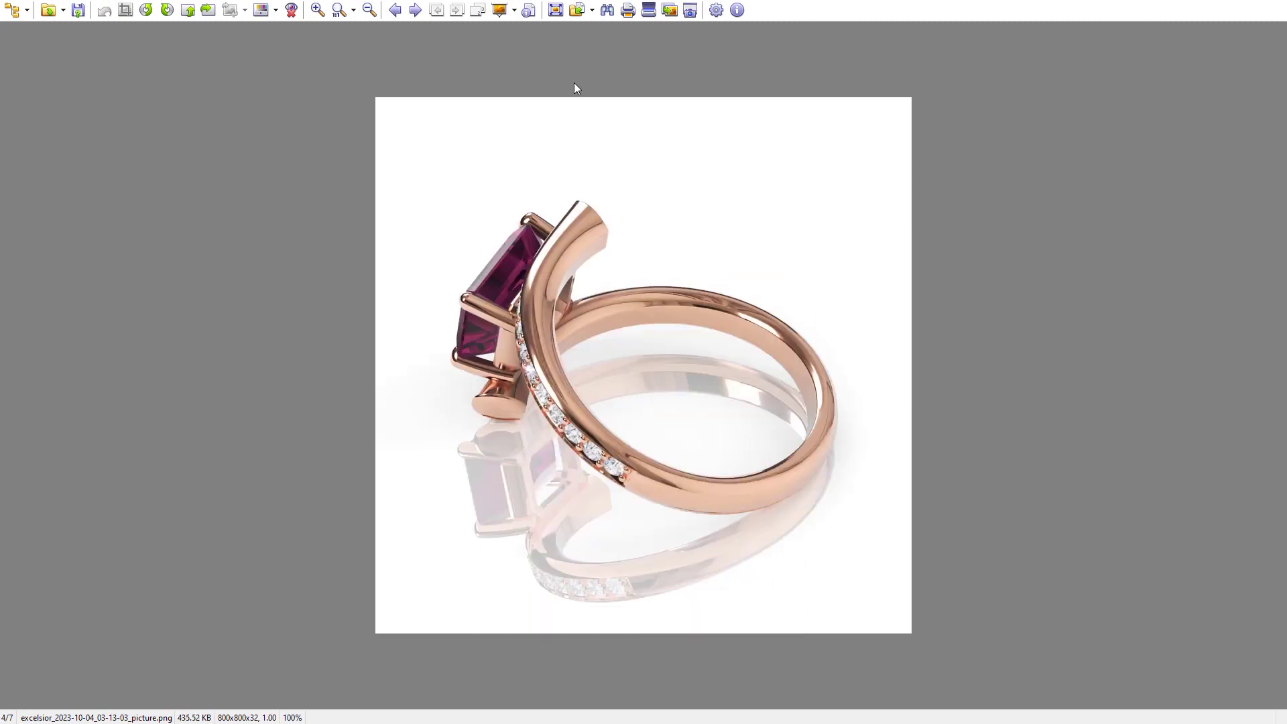
pyautogui.press('space')
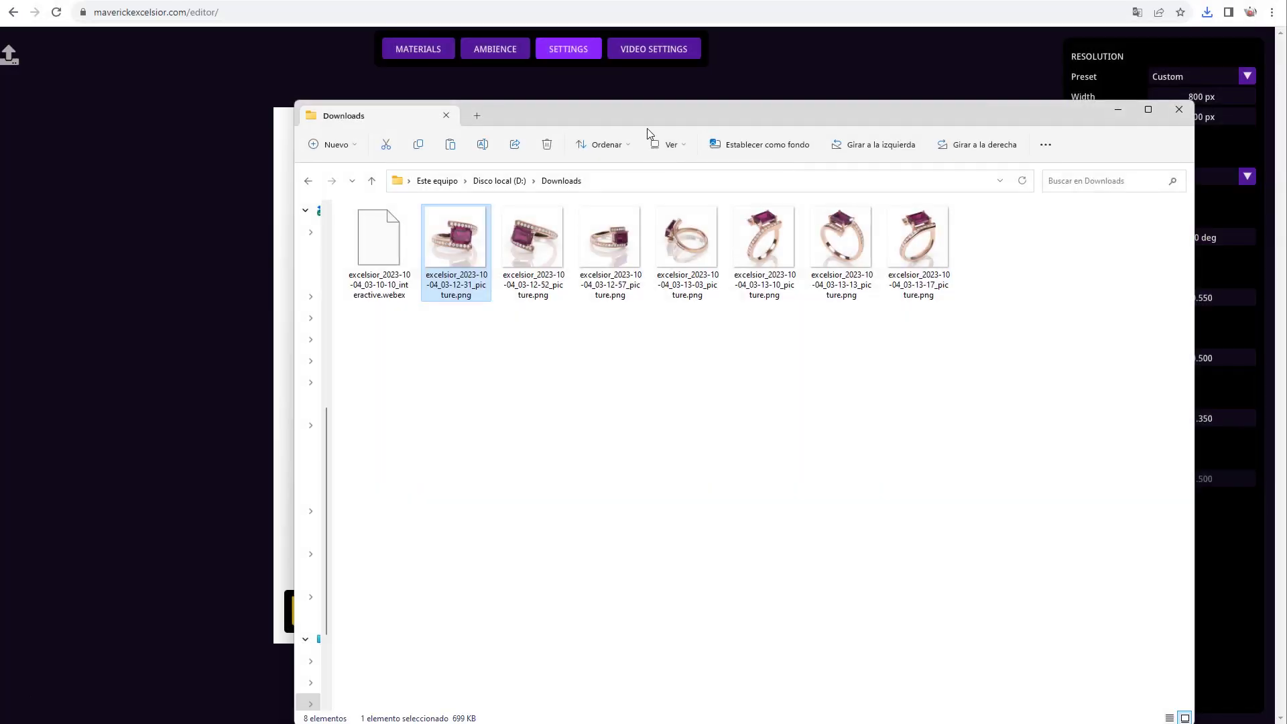
pyautogui.moveTo(646, 130); pyautogui.dragTo(686, 129)
pyautogui.click(1135, 109)
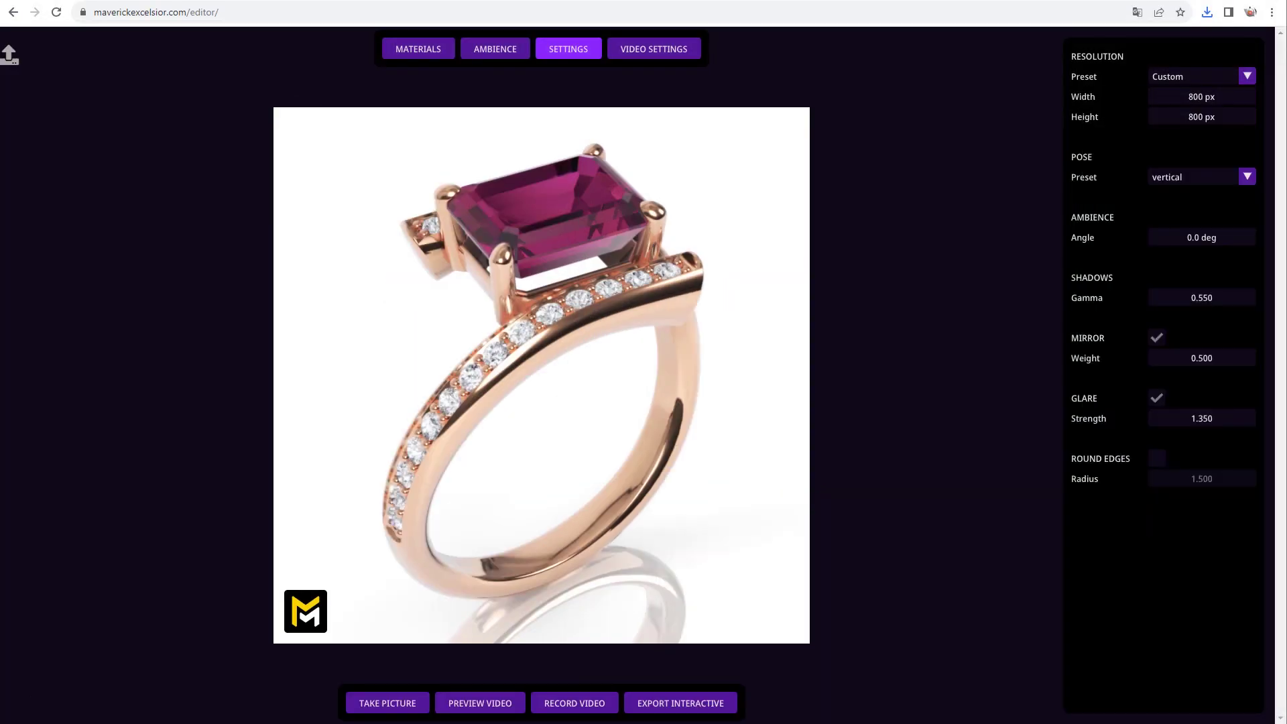
# Review the video speed and motion options and preview the ring's video with Normal: 12" speed and Constant motion
pyautogui.moveTo(517, 419); pyautogui.dragTo(770, 498)
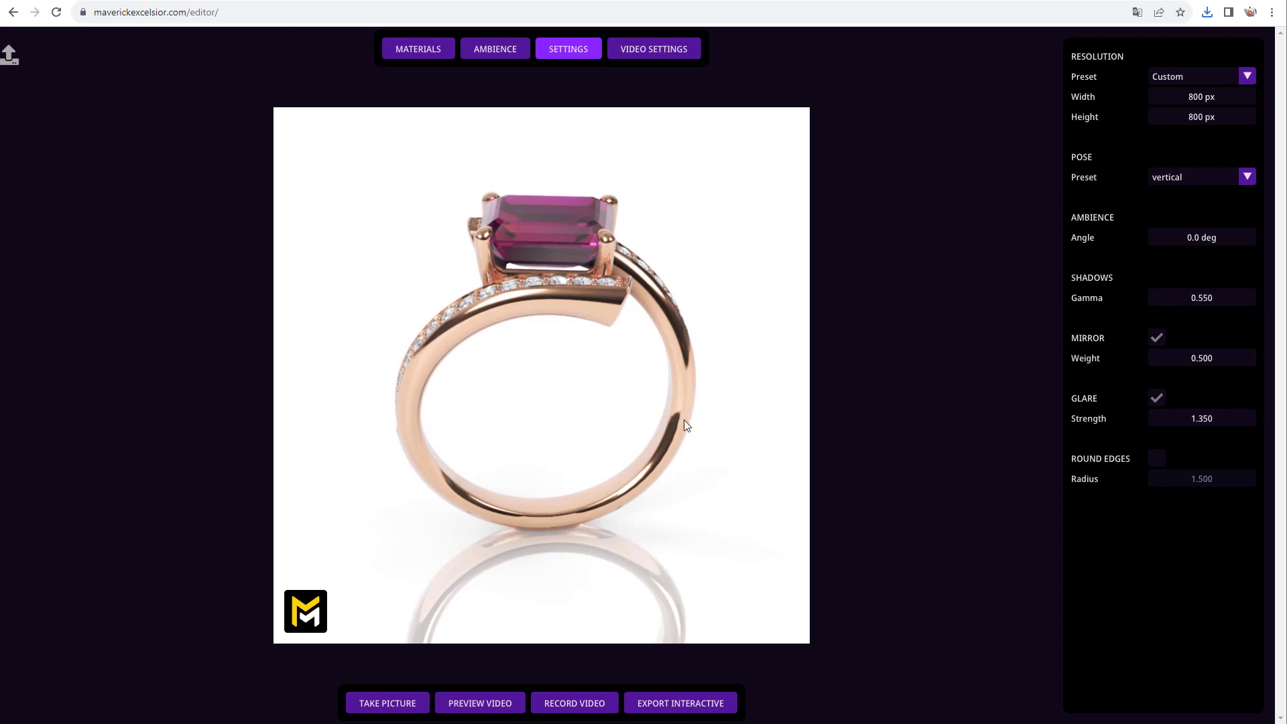
pyautogui.moveTo(686, 426); pyautogui.dragTo(615, 393)
pyautogui.click(627, 44)
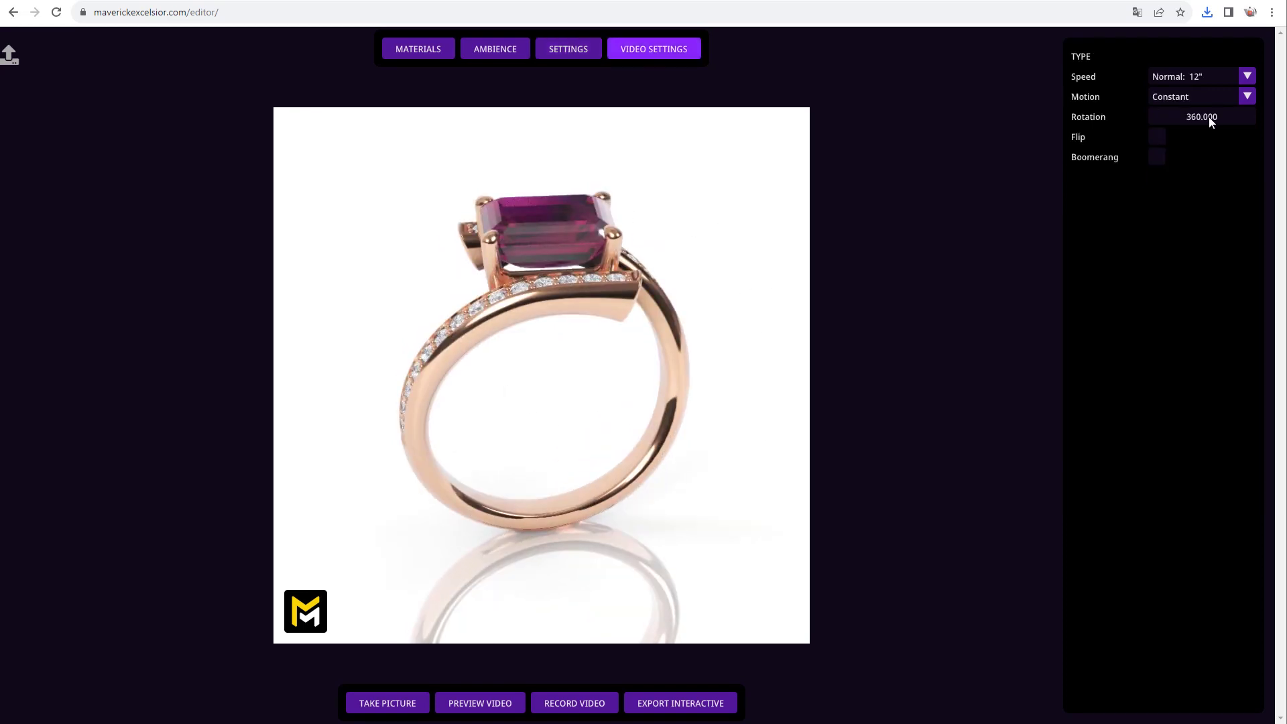
pyautogui.moveTo(536, 392); pyautogui.dragTo(569, 408)
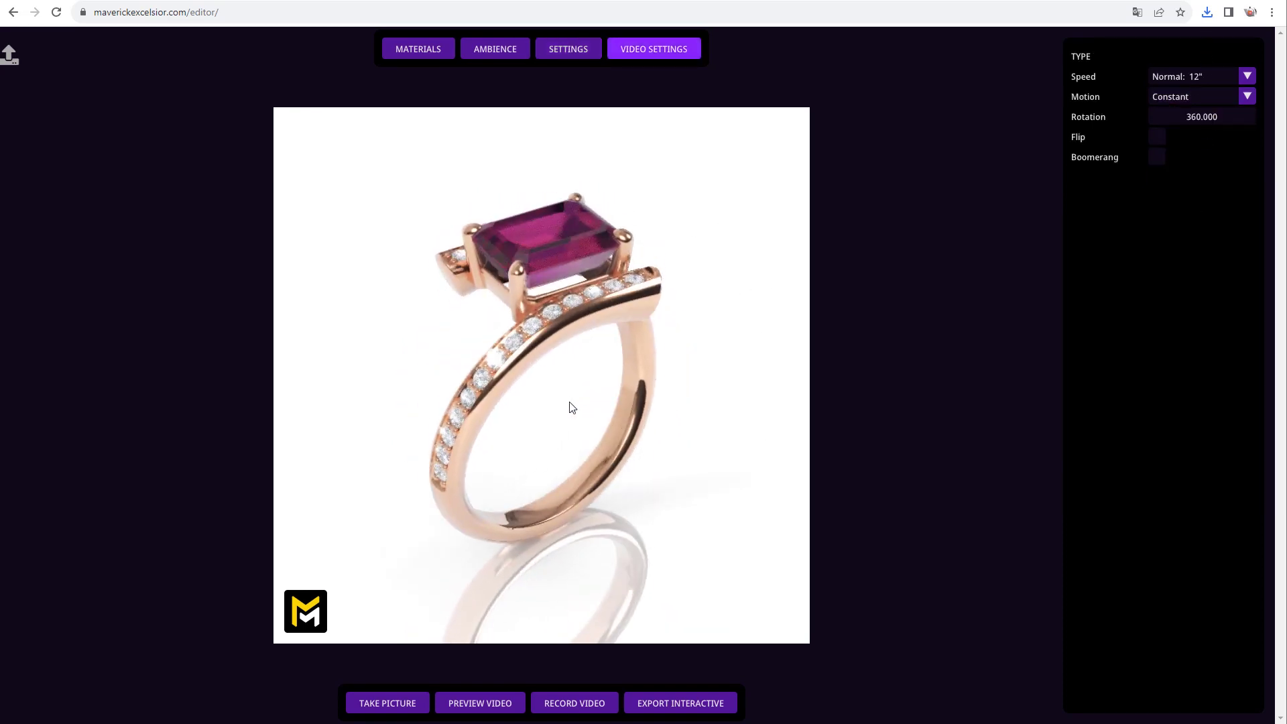
pyautogui.click(1198, 75)
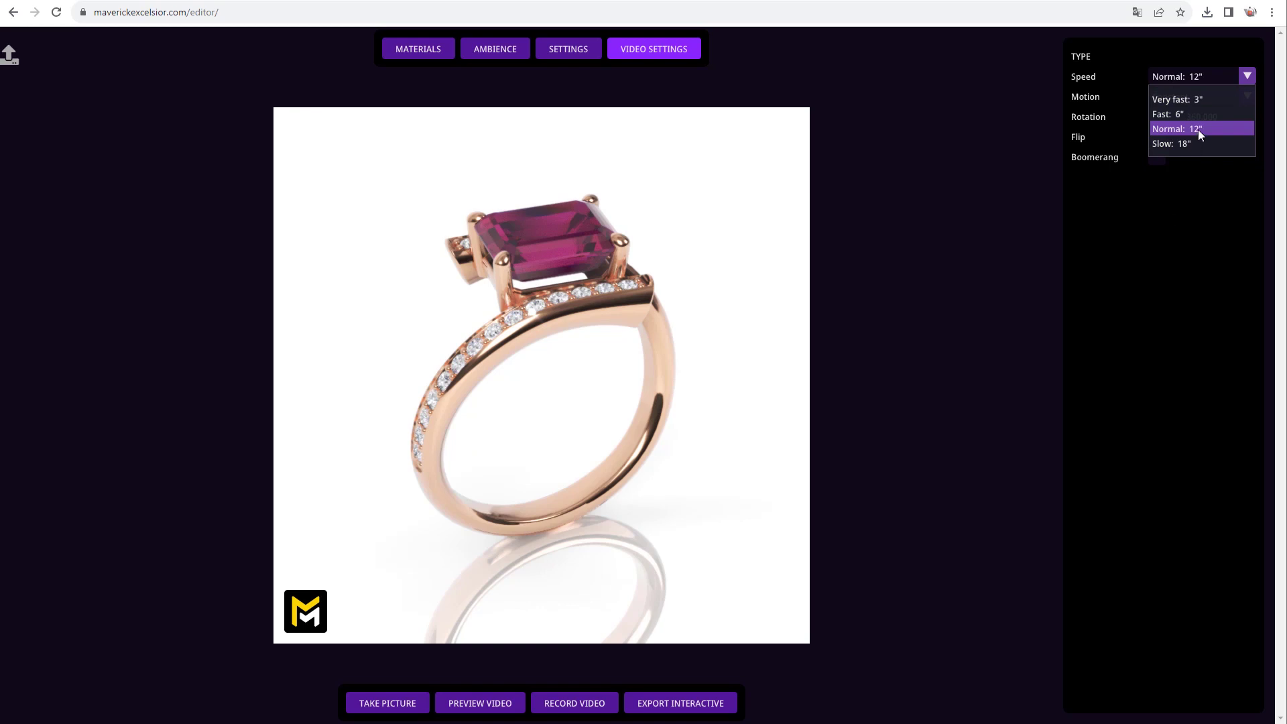
pyautogui.click(1186, 129)
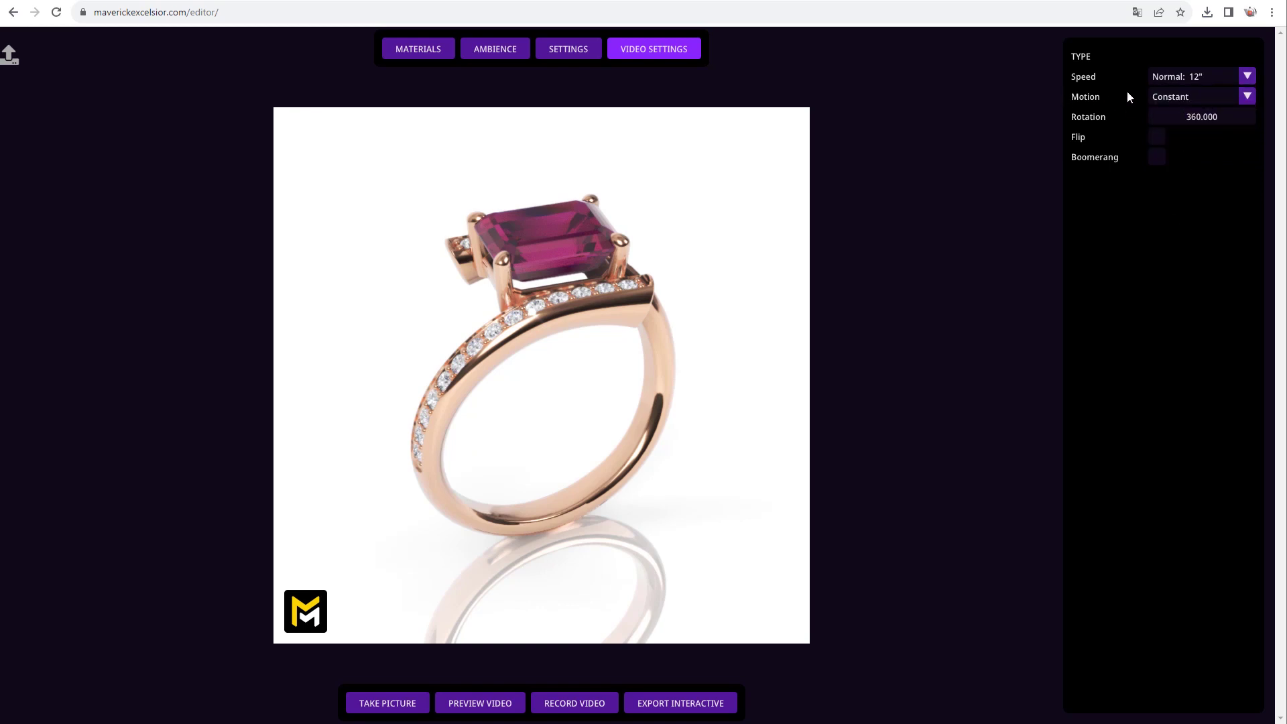
pyautogui.click(1181, 96)
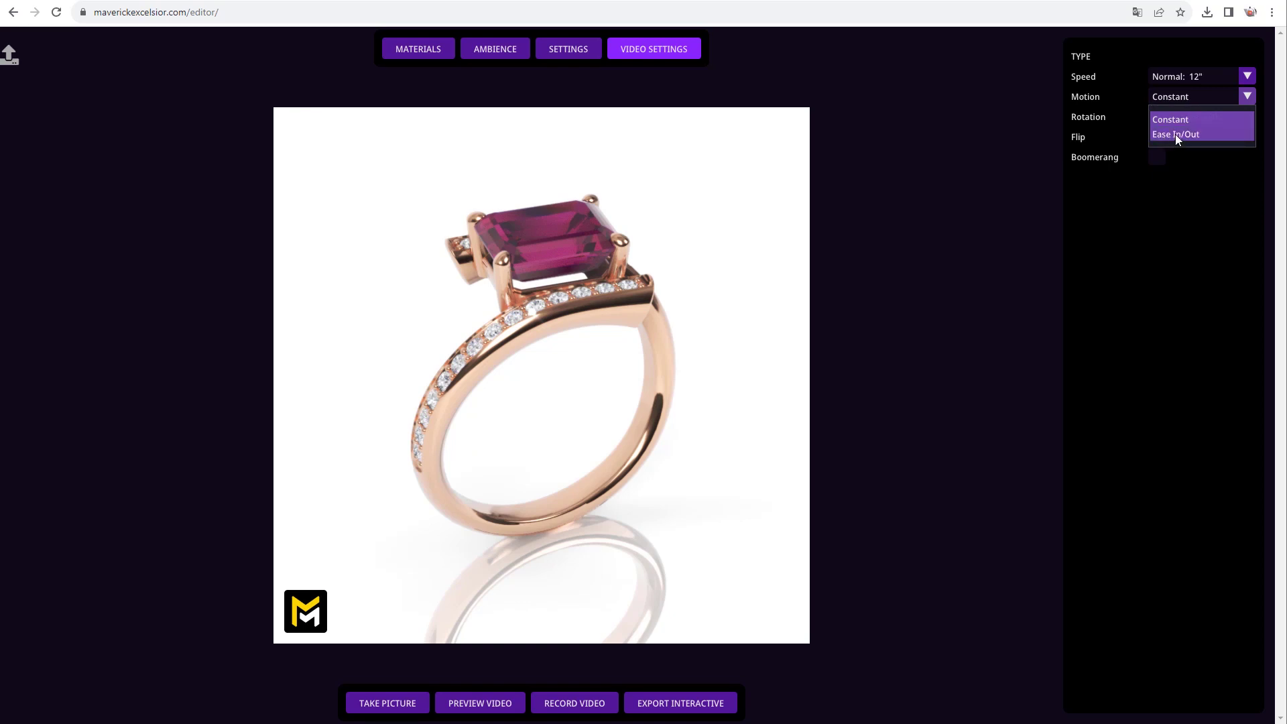
pyautogui.click(1184, 192)
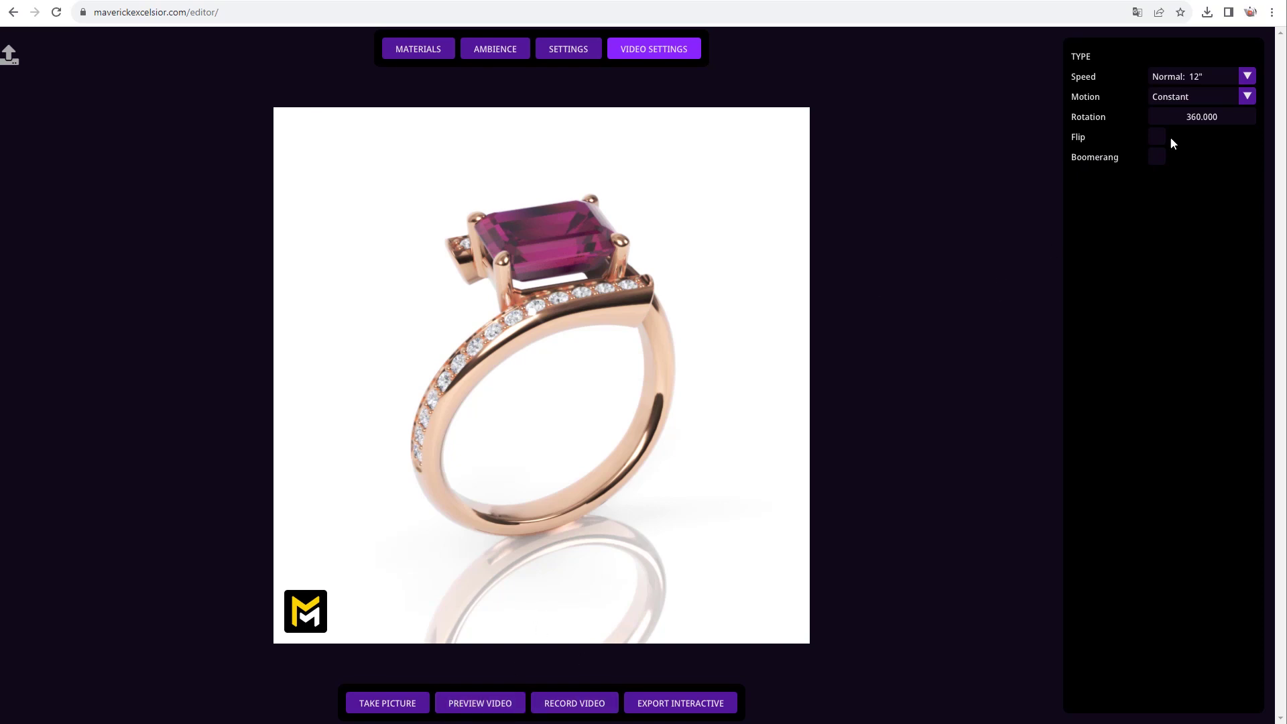
pyautogui.moveTo(544, 380); pyautogui.dragTo(747, 331)
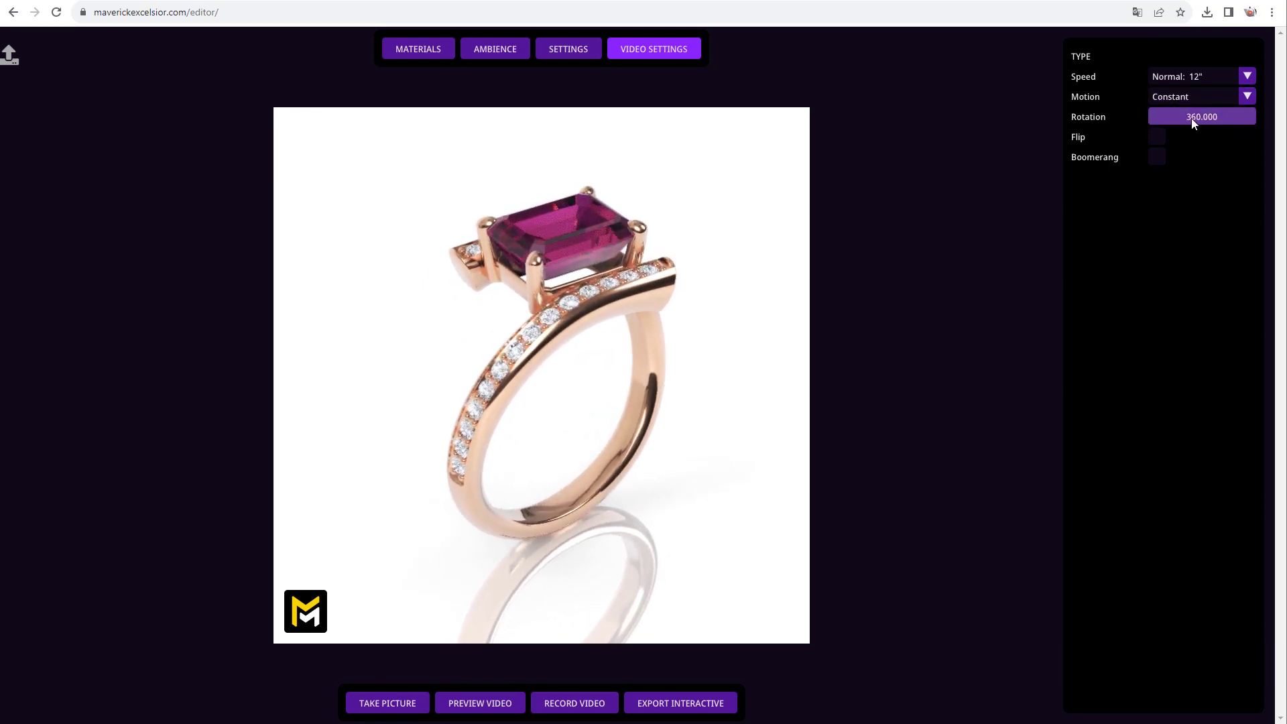
pyautogui.click(485, 704)
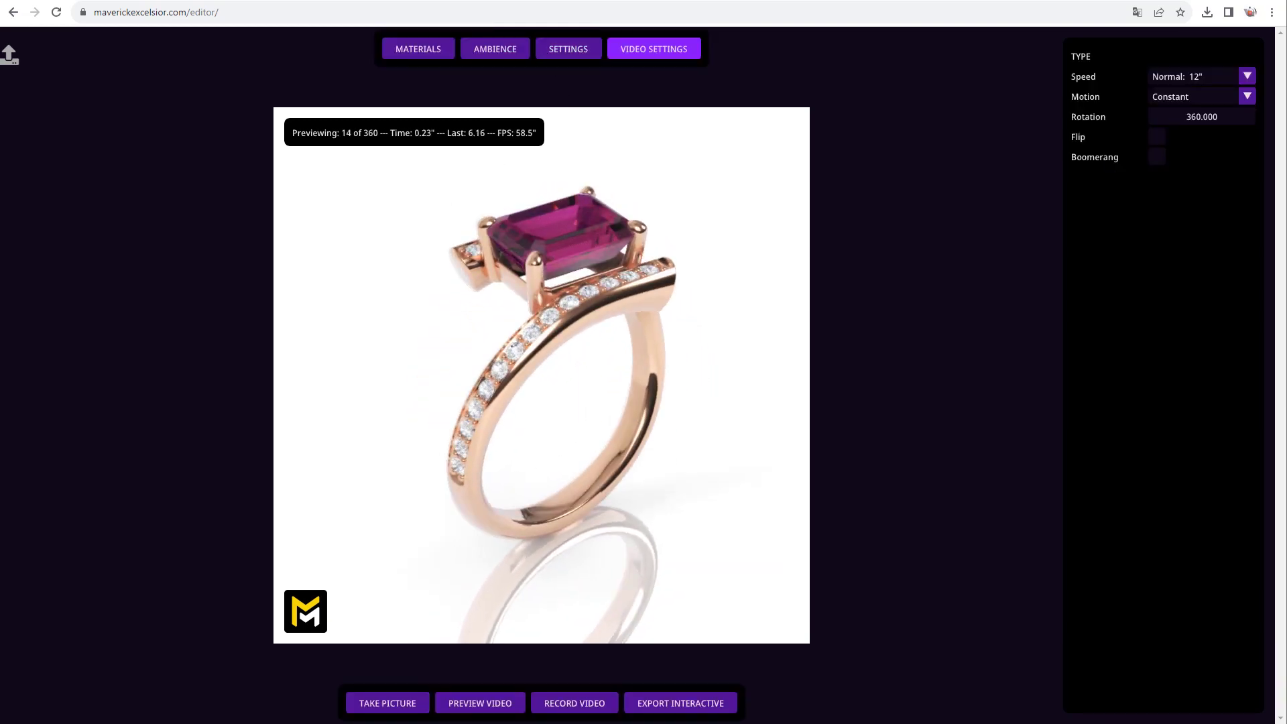
# Set the video motion to Ease In/Out and preview the ring's rotation
pyautogui.click(1189, 97)
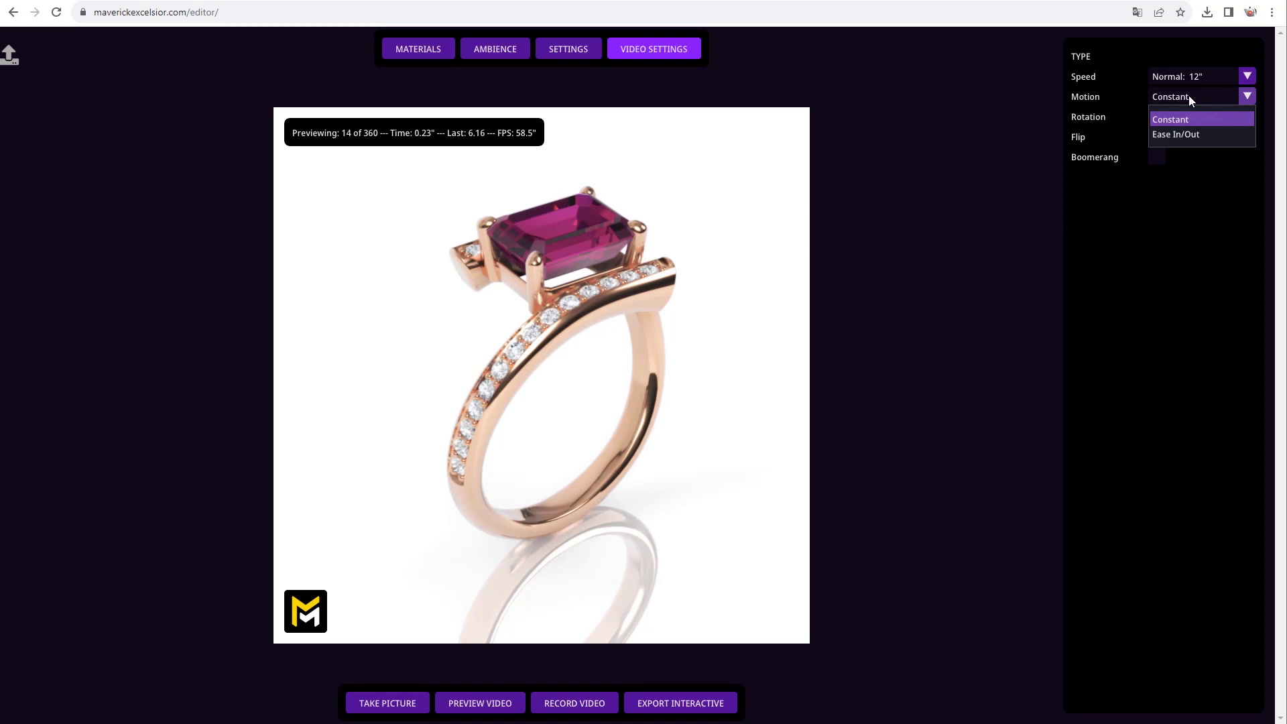
pyautogui.click(1179, 135)
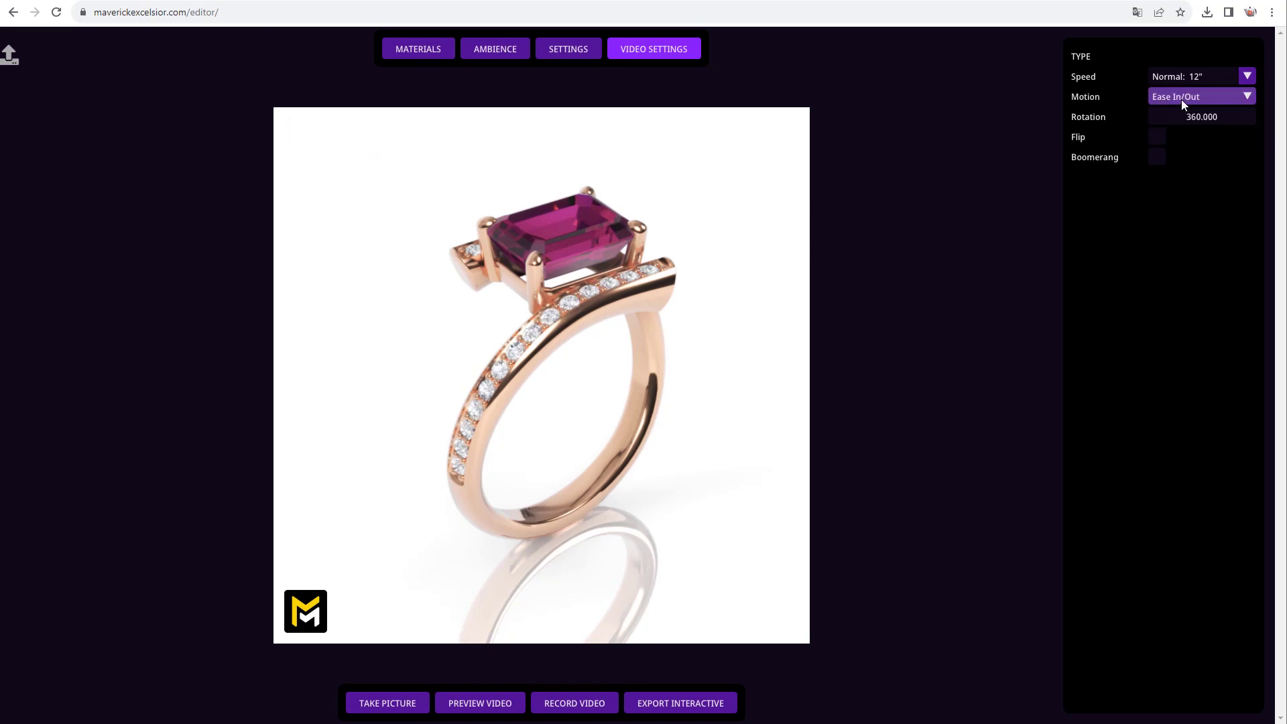
pyautogui.click(488, 705)
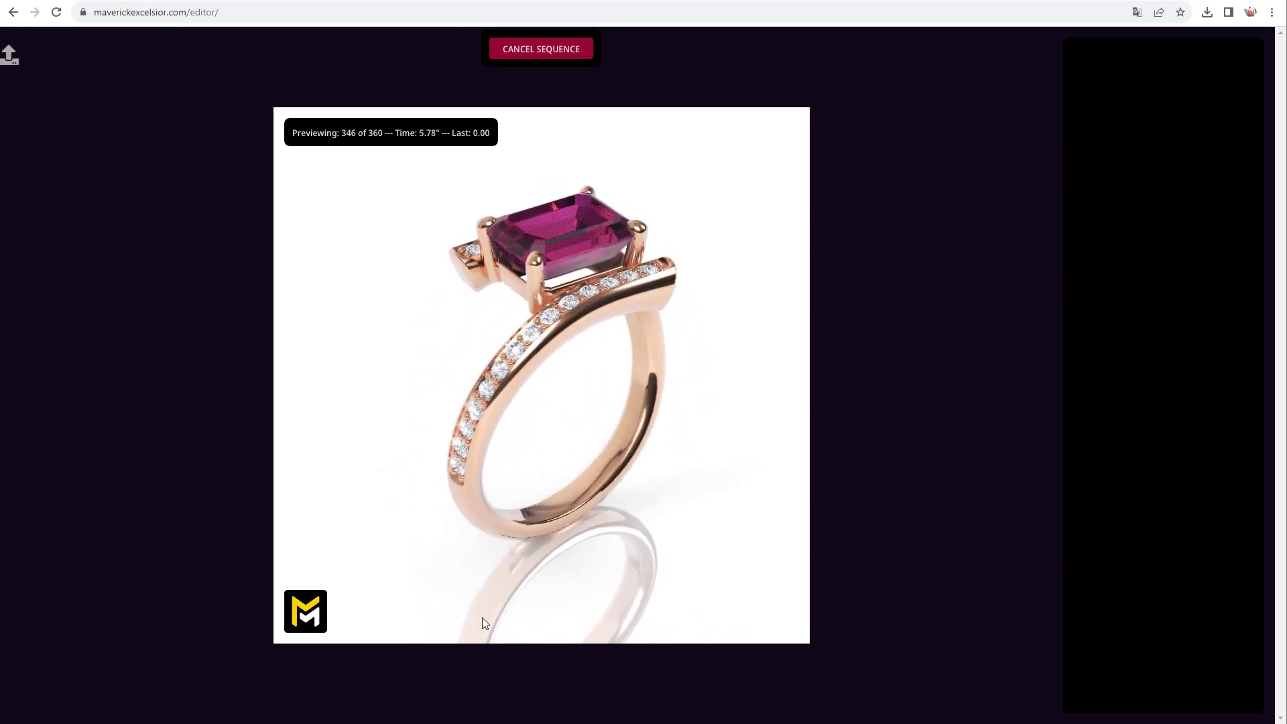
pyautogui.click(529, 44)
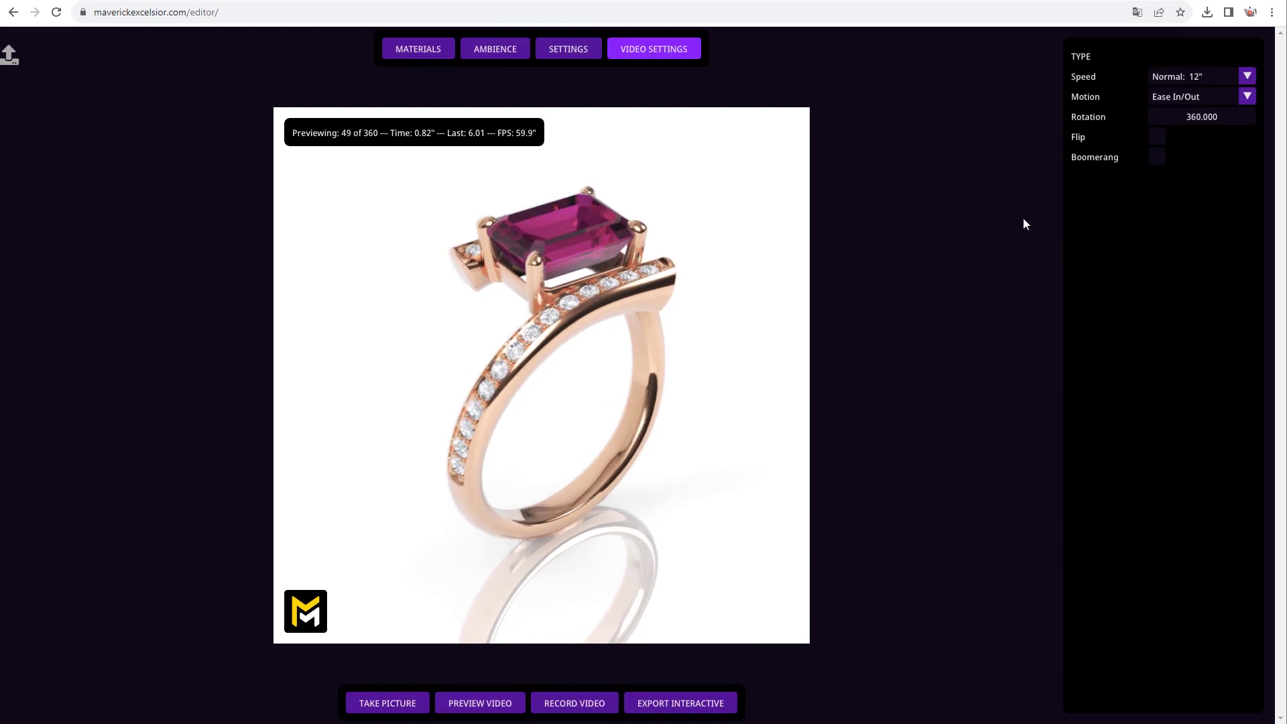
# Set the video rotation to 90 with Fast: 6" speed, Flip and Boomerang enabled, and preview the sequence
pyautogui.click(1207, 118)
pyautogui.write('90')
pyautogui.press('Return')
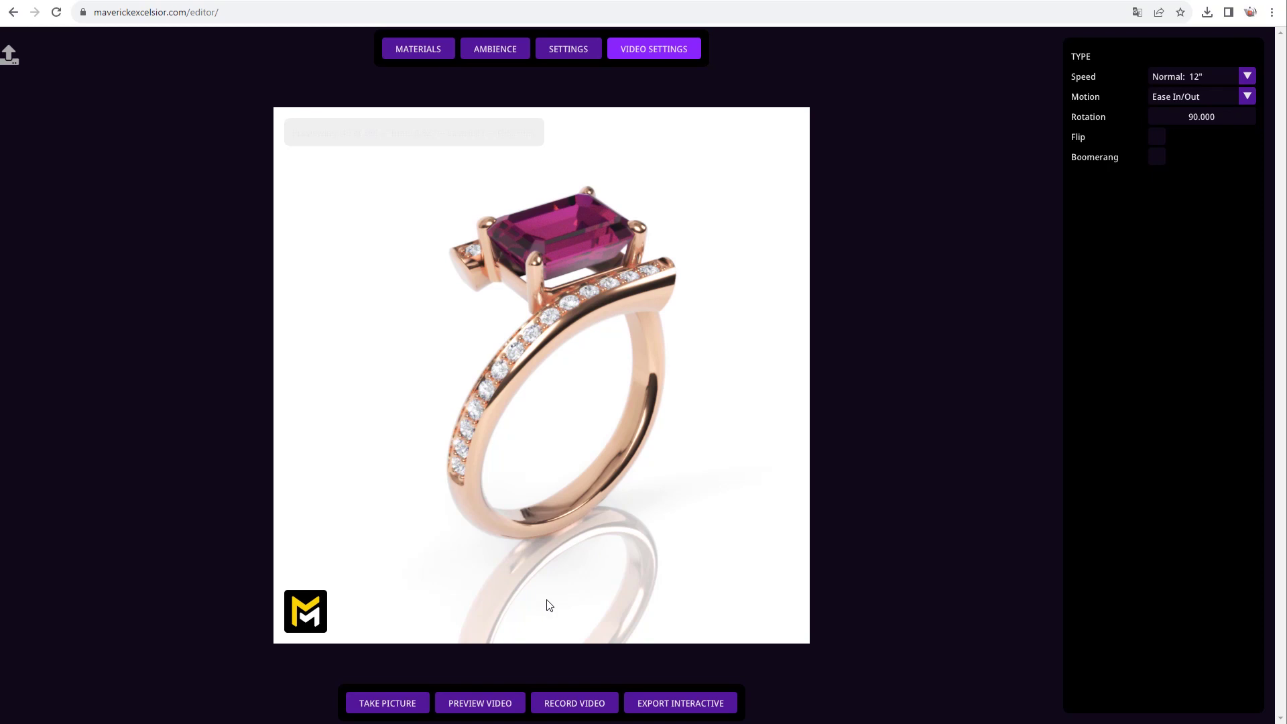
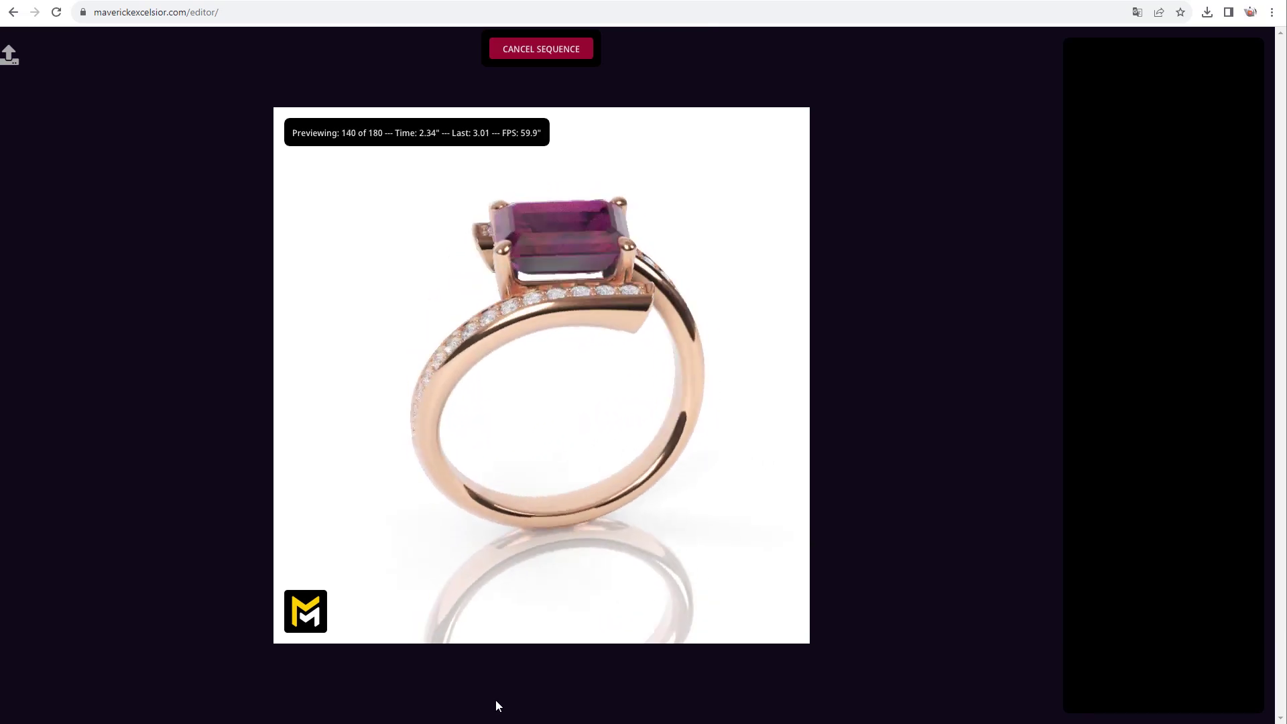
pyautogui.click(543, 49)
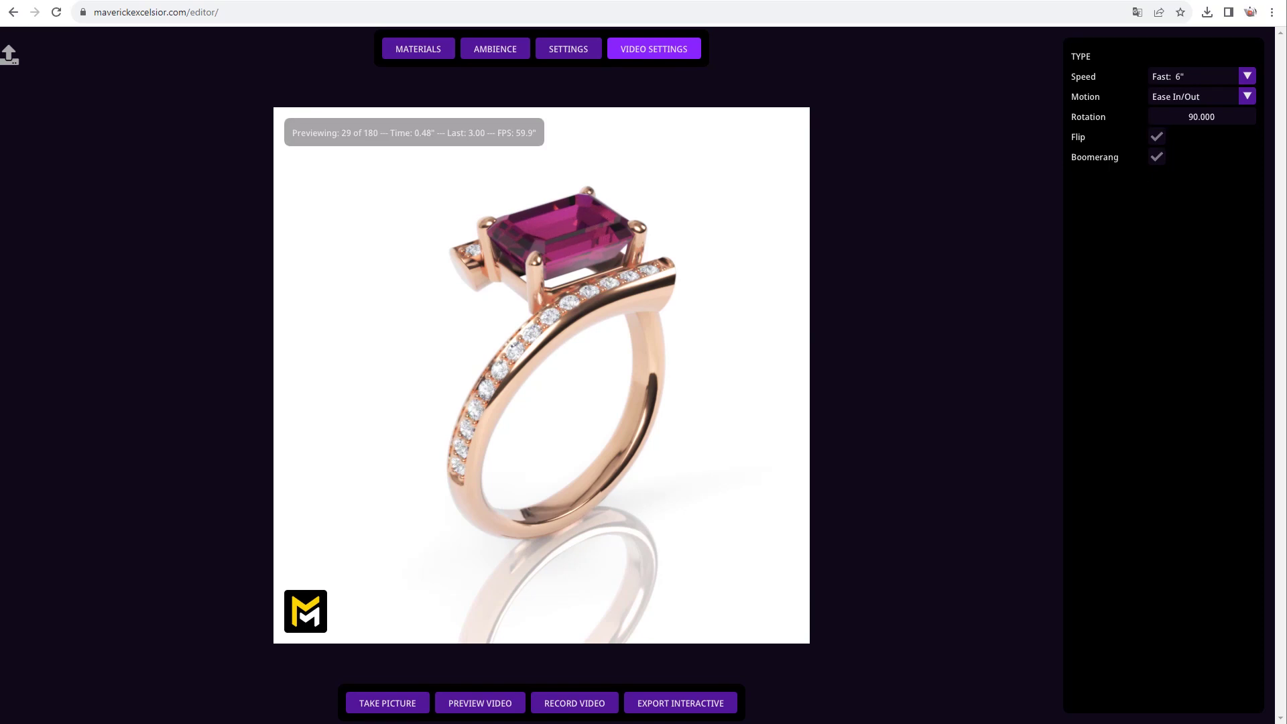
pyautogui.click(478, 708)
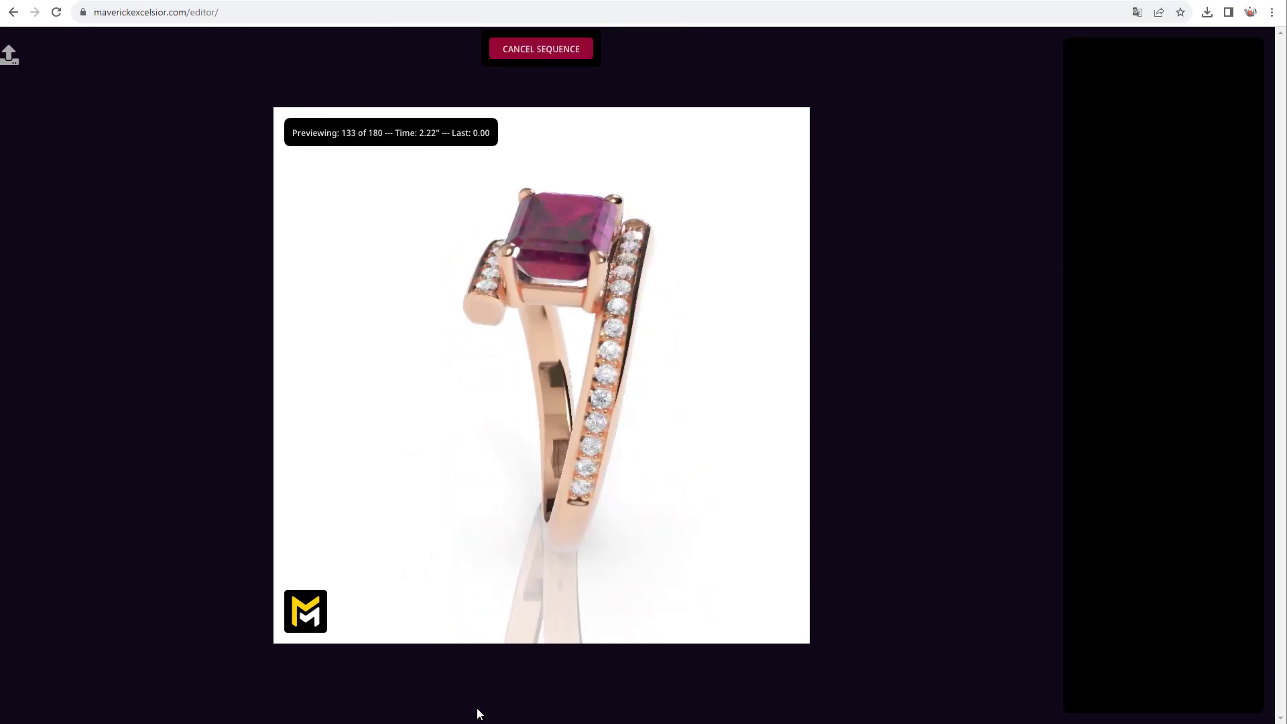
pyautogui.click(577, 53)
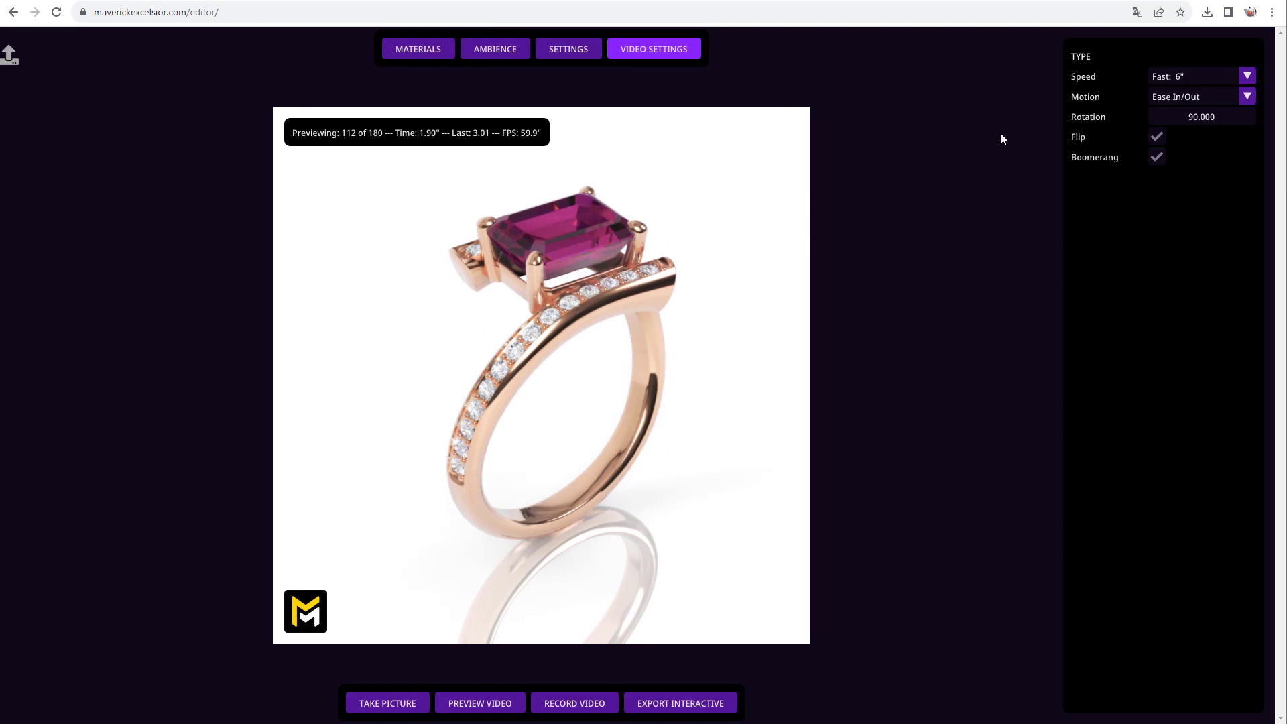
# Set the video to Normal: 12" speed, Constant motion and 360 rotation, with Flip and Boomerang disabled
pyautogui.click(1204, 75)
pyautogui.click(1181, 128)
pyautogui.click(1186, 99)
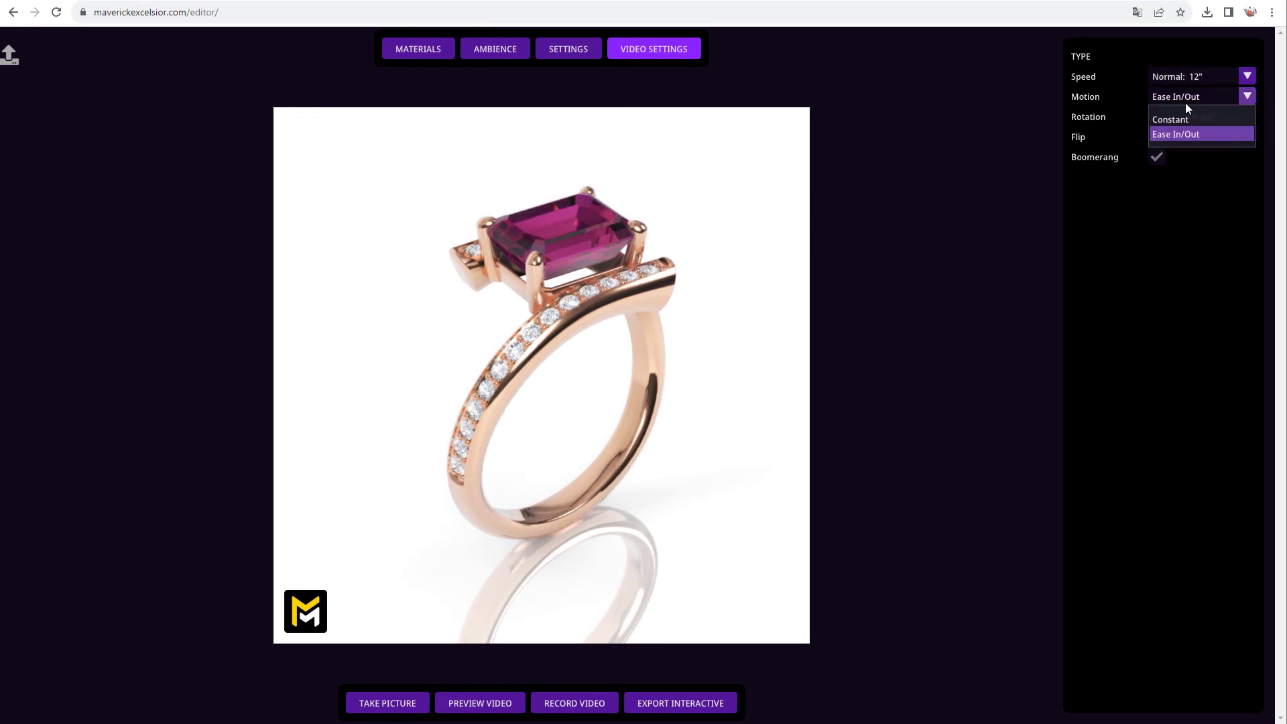
pyautogui.click(1187, 119)
pyautogui.click(1184, 117)
pyautogui.write('360')
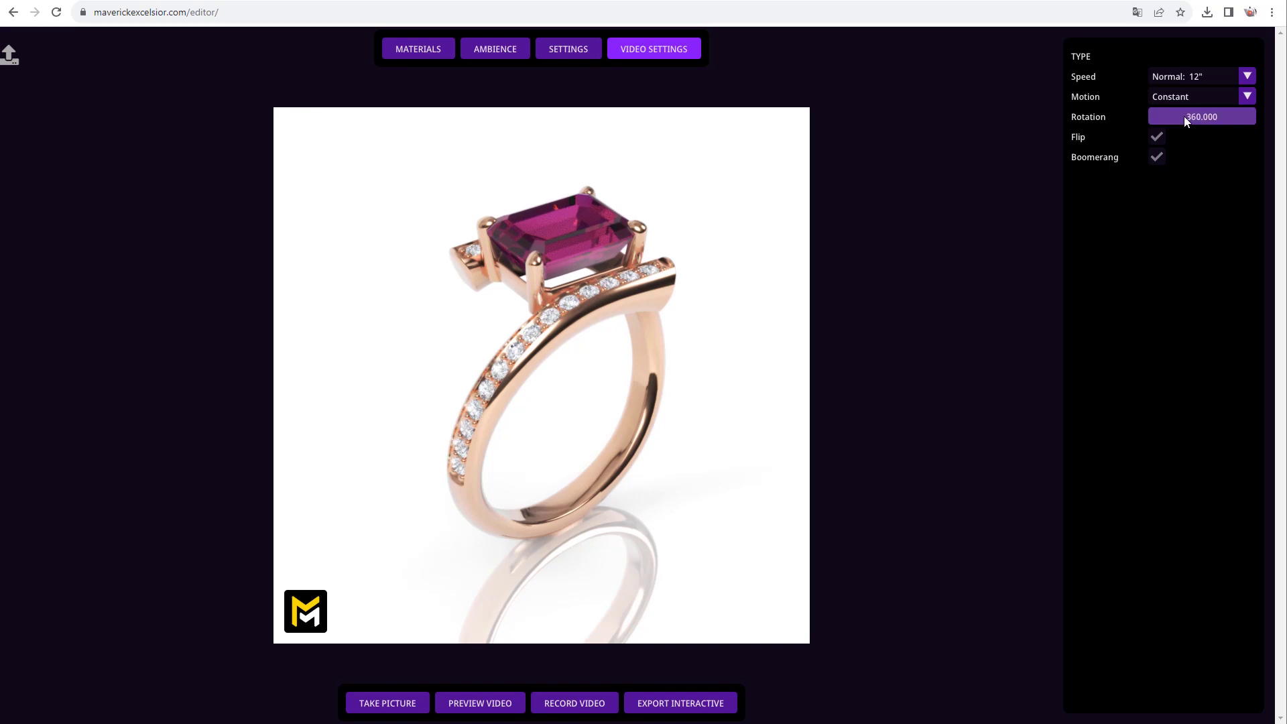
pyautogui.press('Return')
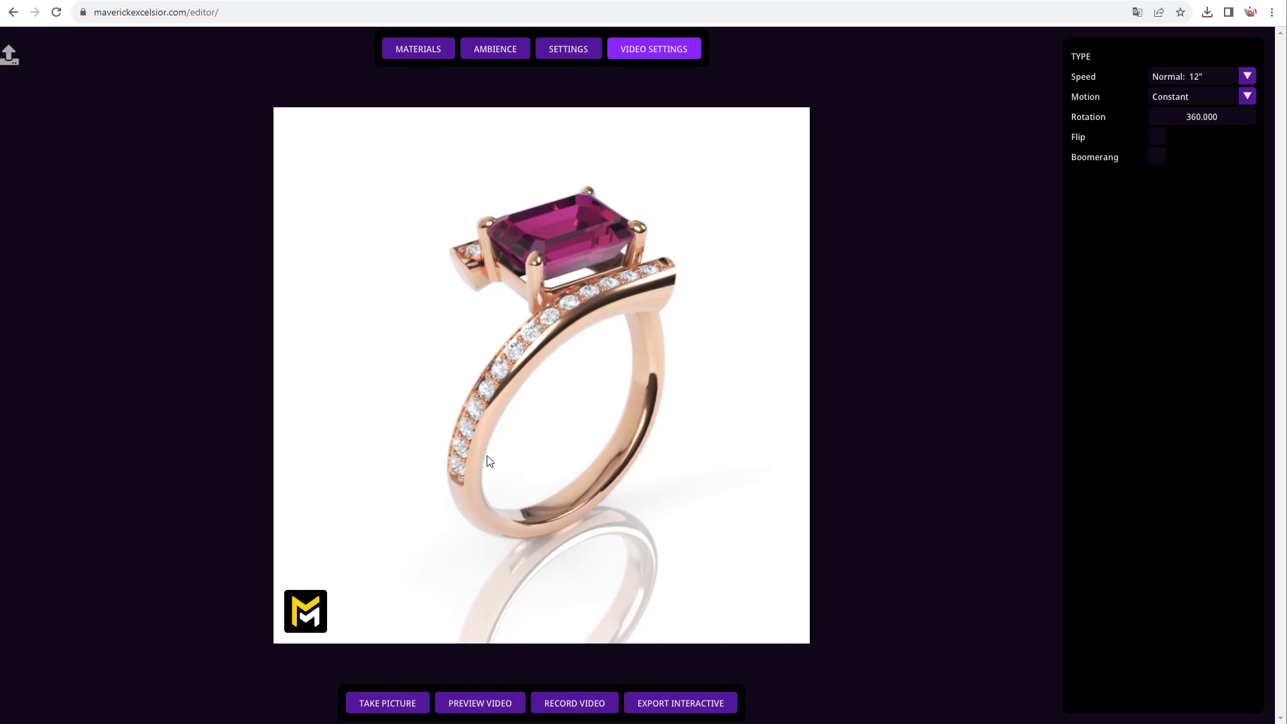
# Set the ring's pose preset to resting_2 and the glare strength to 2.220
pyautogui.moveTo(488, 462); pyautogui.dragTo(477, 432)
pyautogui.click(561, 49)
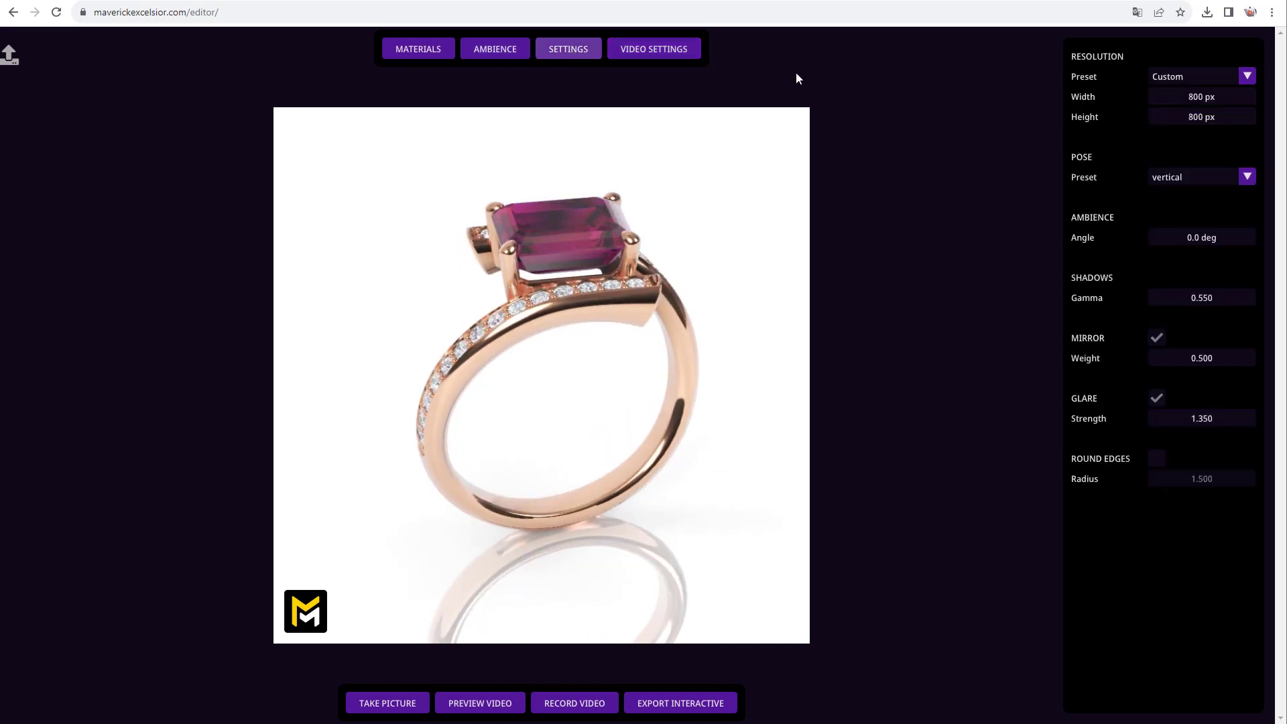
pyautogui.click(1182, 176)
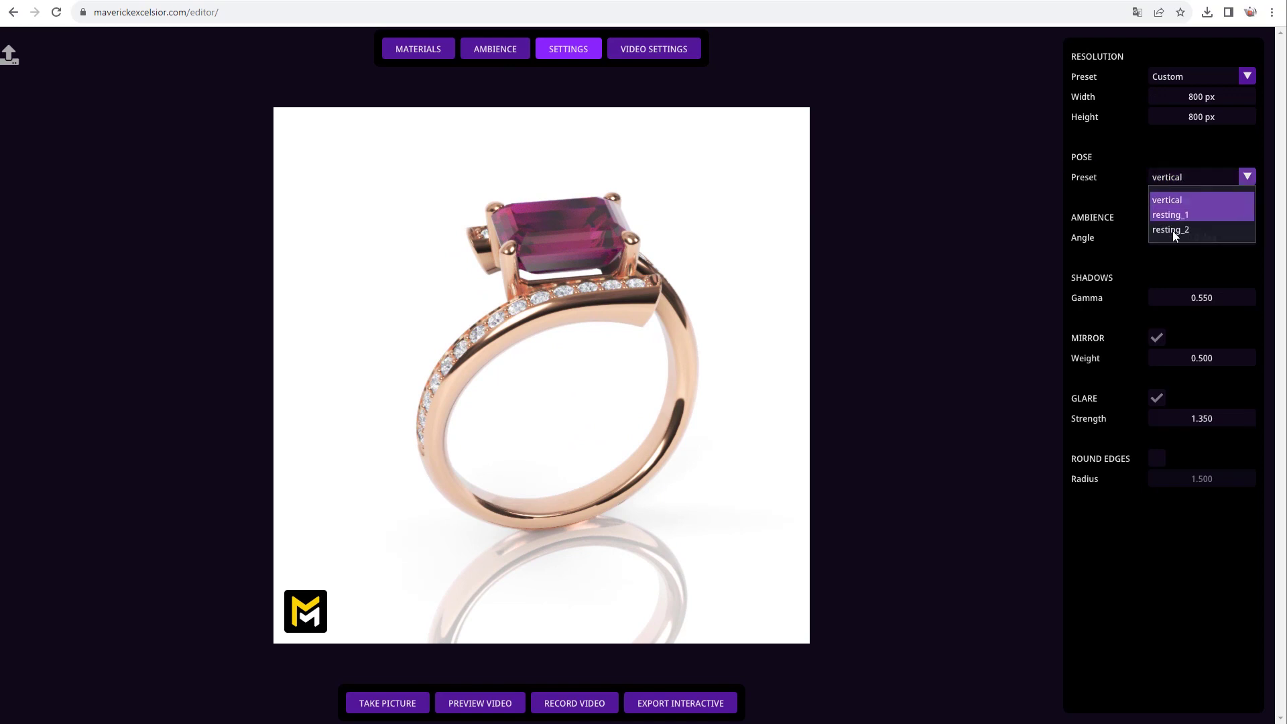
pyautogui.click(1172, 231)
pyautogui.moveTo(612, 354); pyautogui.dragTo(548, 396)
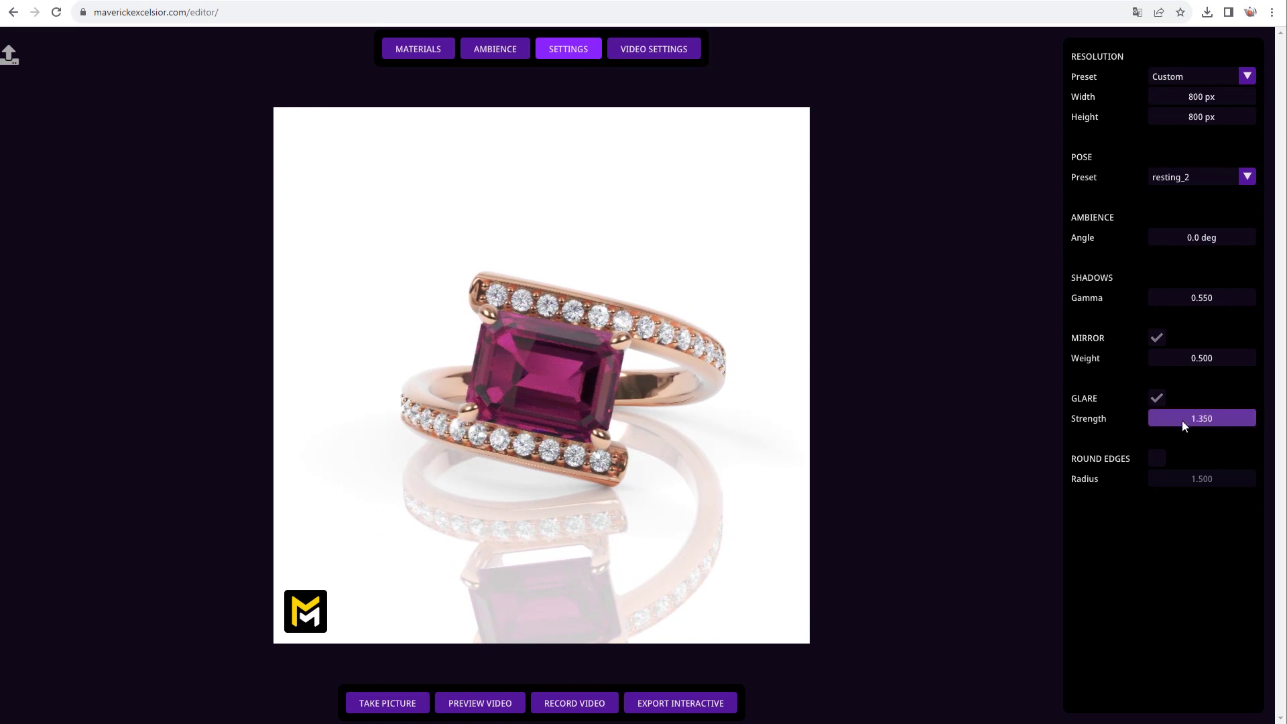
pyautogui.moveTo(1182, 420)
pyautogui.mouseDown()
pyautogui.moveTo(1244, 421)
pyautogui.moveTo(1197, 425)
pyautogui.mouseUp()
pyautogui.moveTo(604, 375); pyautogui.dragTo(534, 363)
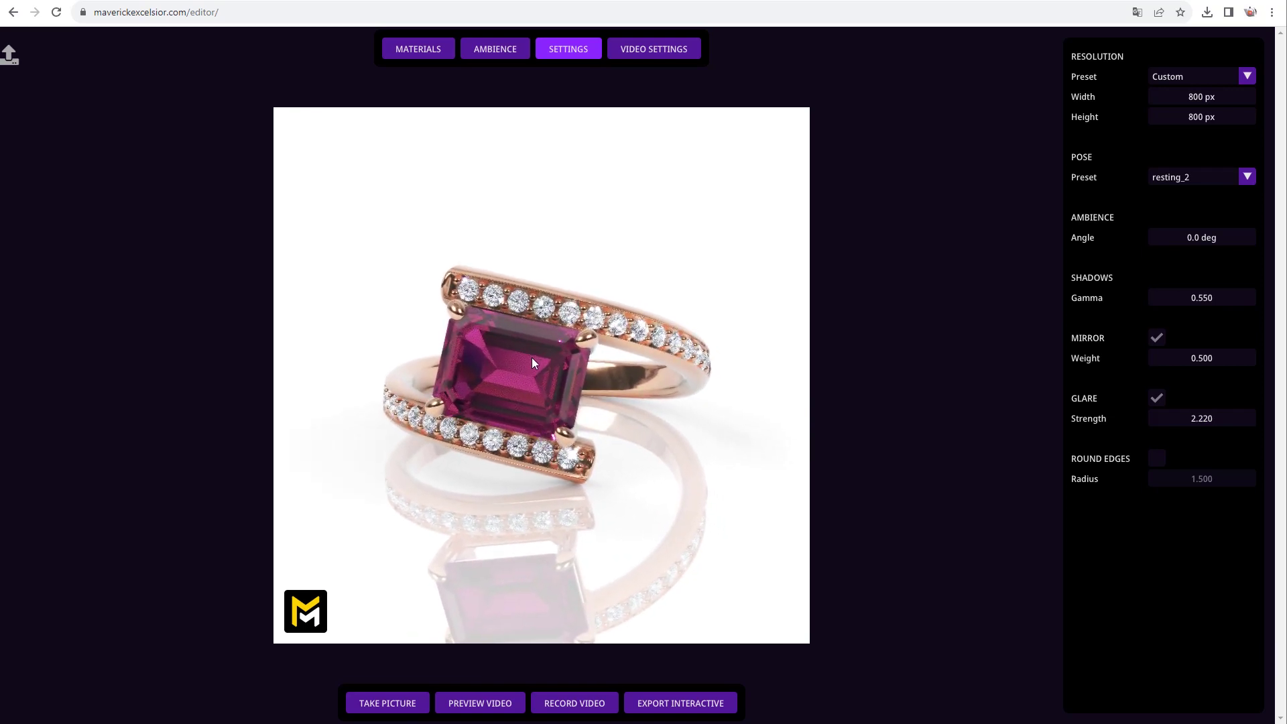
# Record a video of the ring and open the downloaded MP4, clearing the Downloads window away from the editor
pyautogui.click(580, 709)
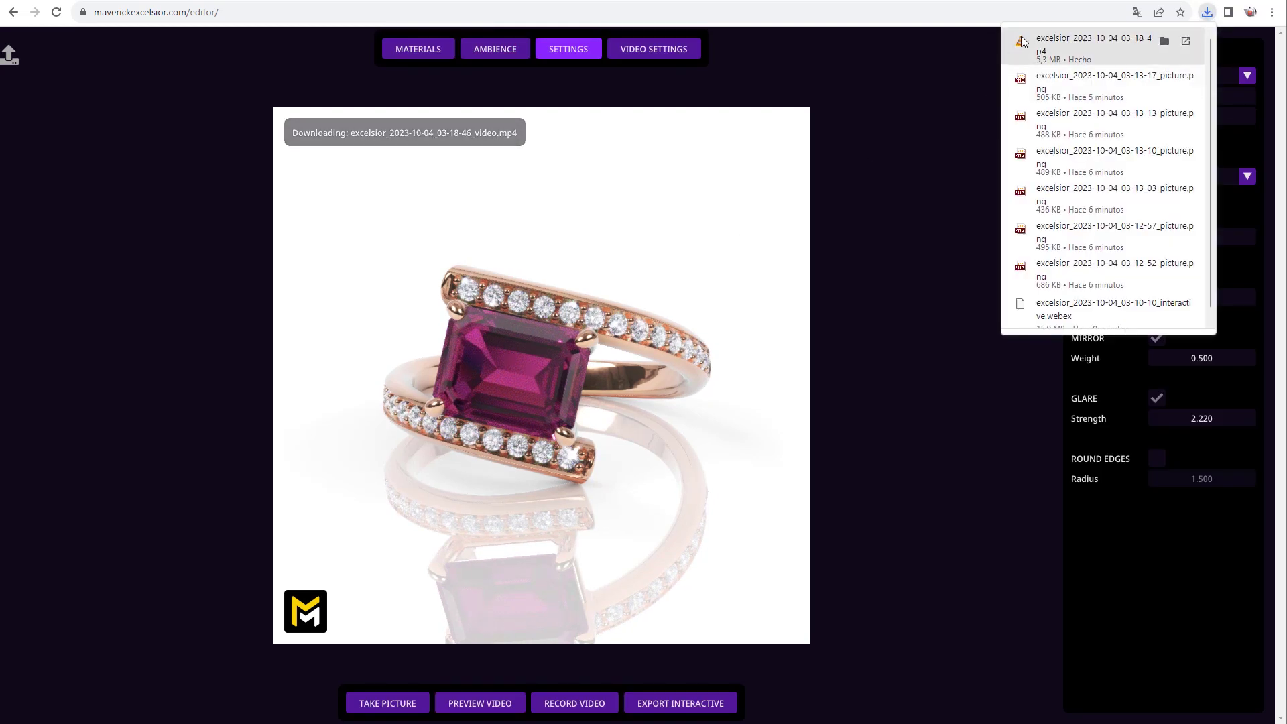
pyautogui.click(1068, 50)
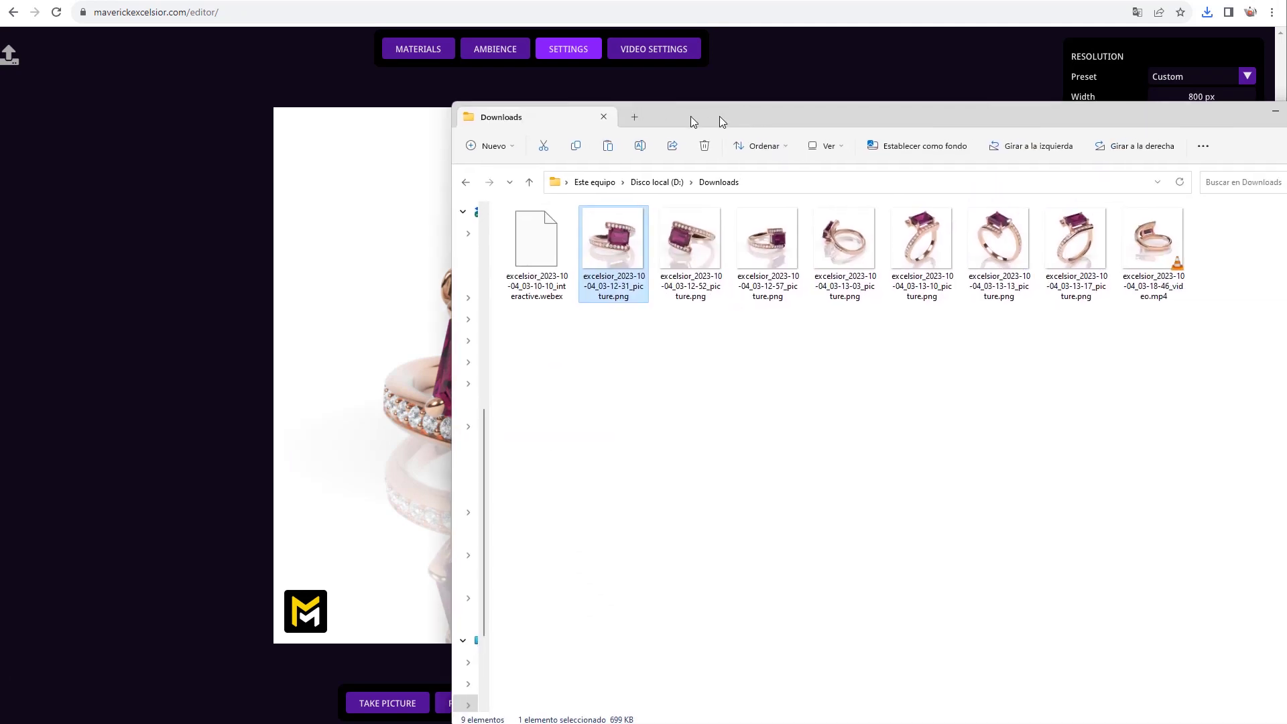
pyautogui.moveTo(719, 115); pyautogui.dragTo(627, 115)
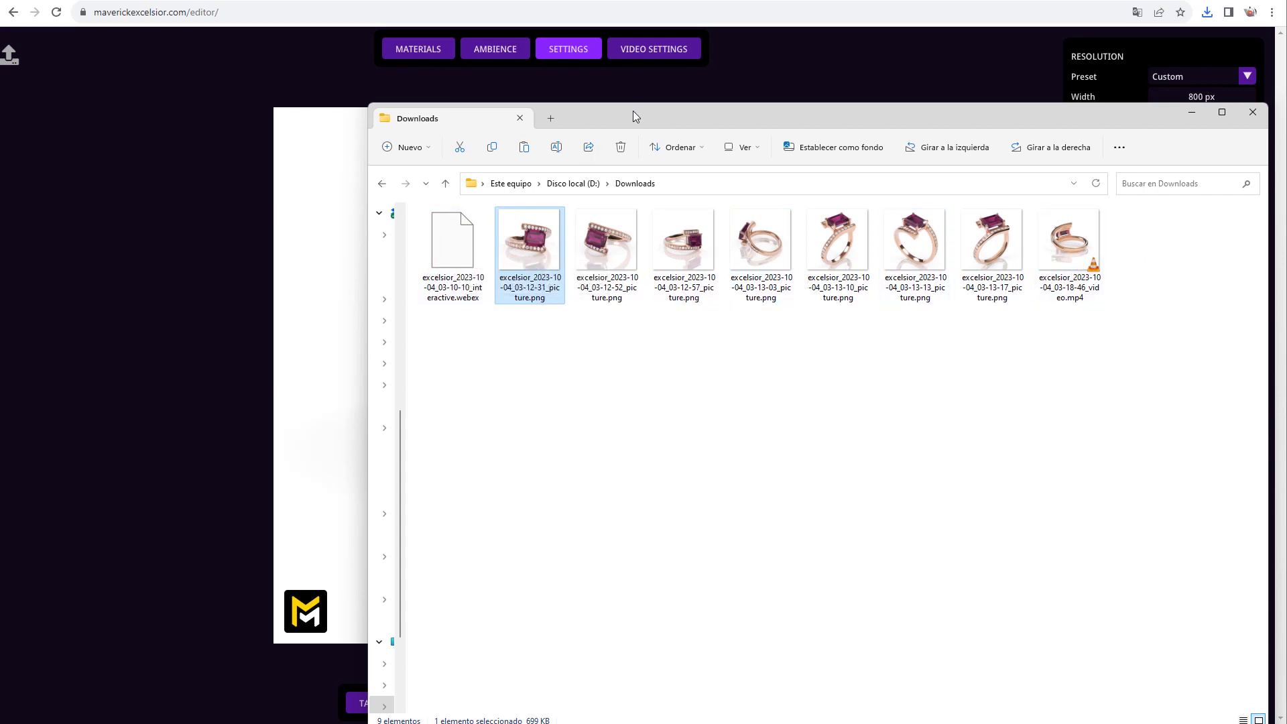
pyautogui.moveTo(632, 114); pyautogui.dragTo(1286, 121)
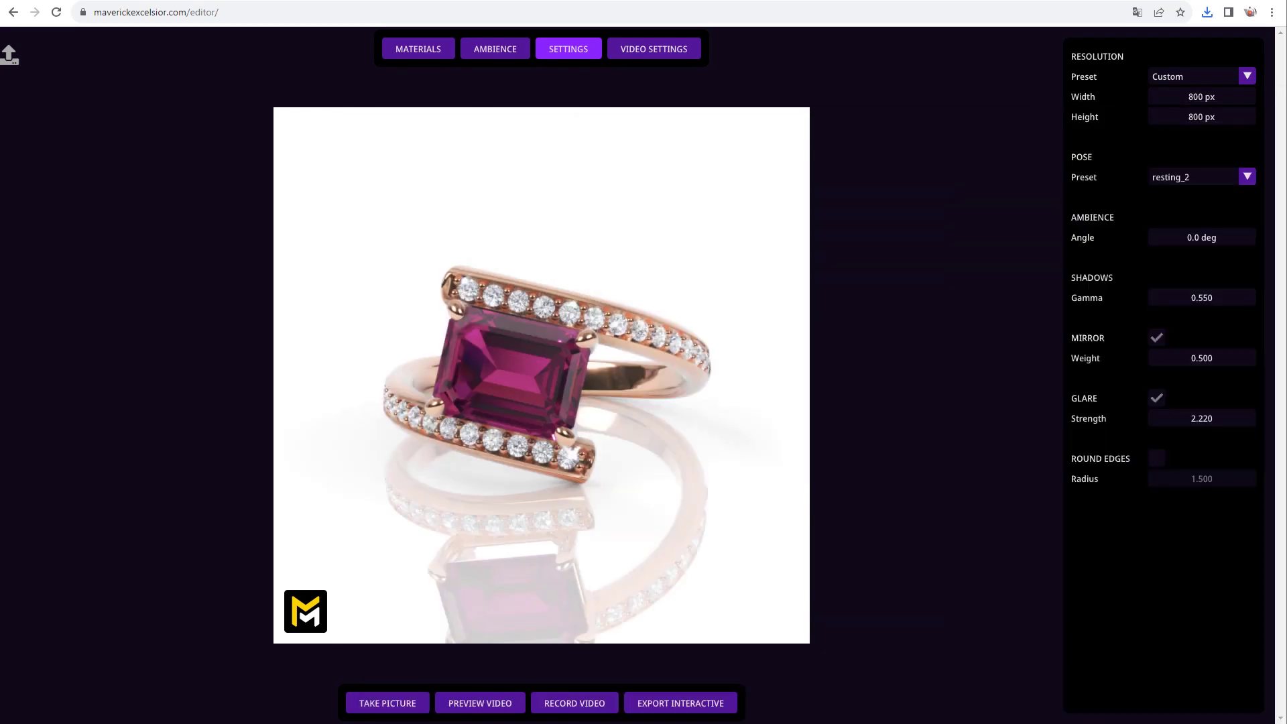